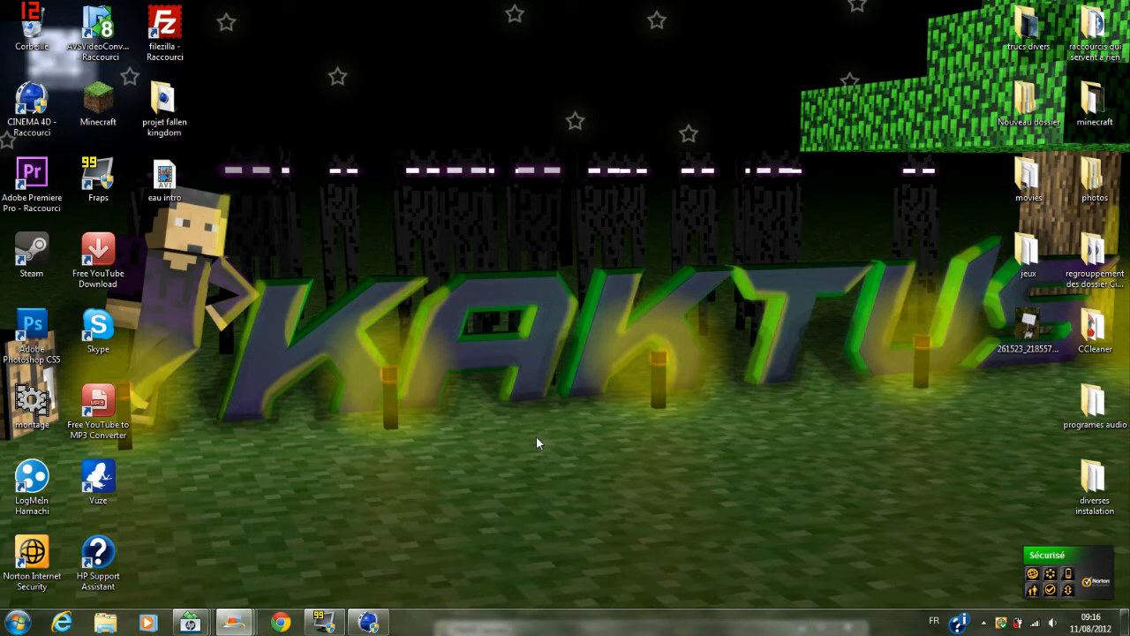
Play the "eau intro" video from the desktop enlarged, replay it from the start, and close the player.
double_click(174, 188)
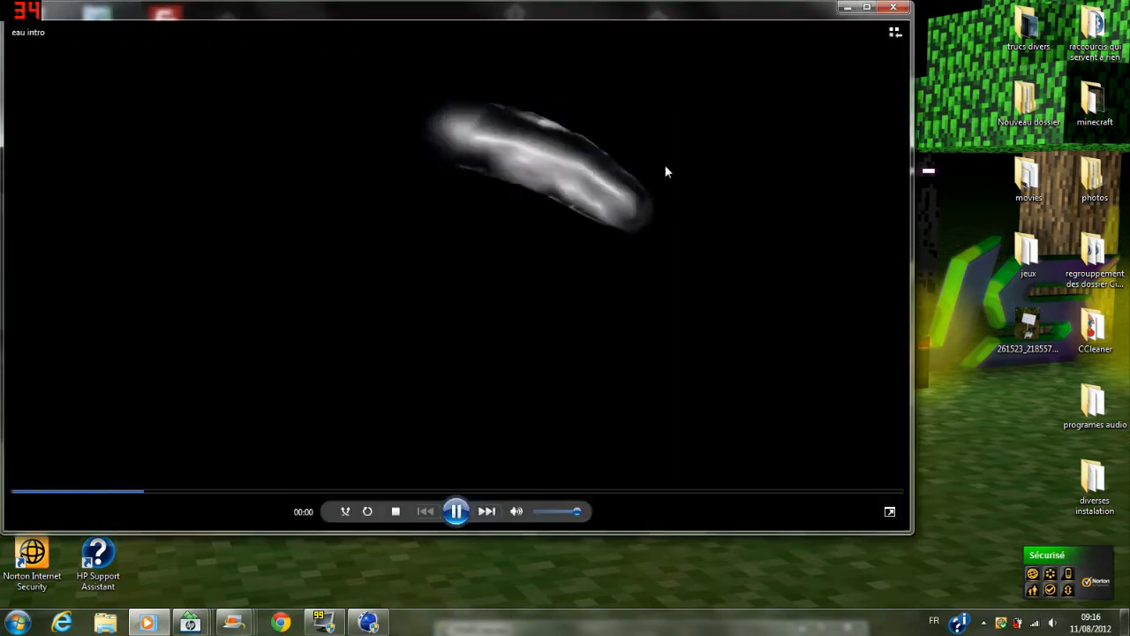
double_click(709, 28)
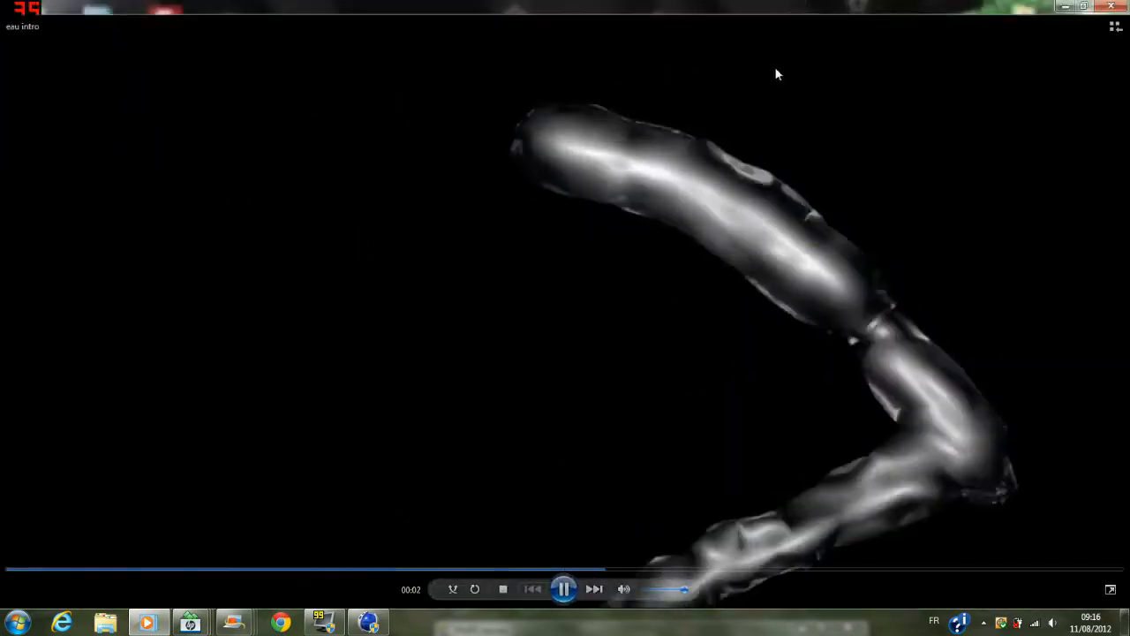
left_click(564, 589)
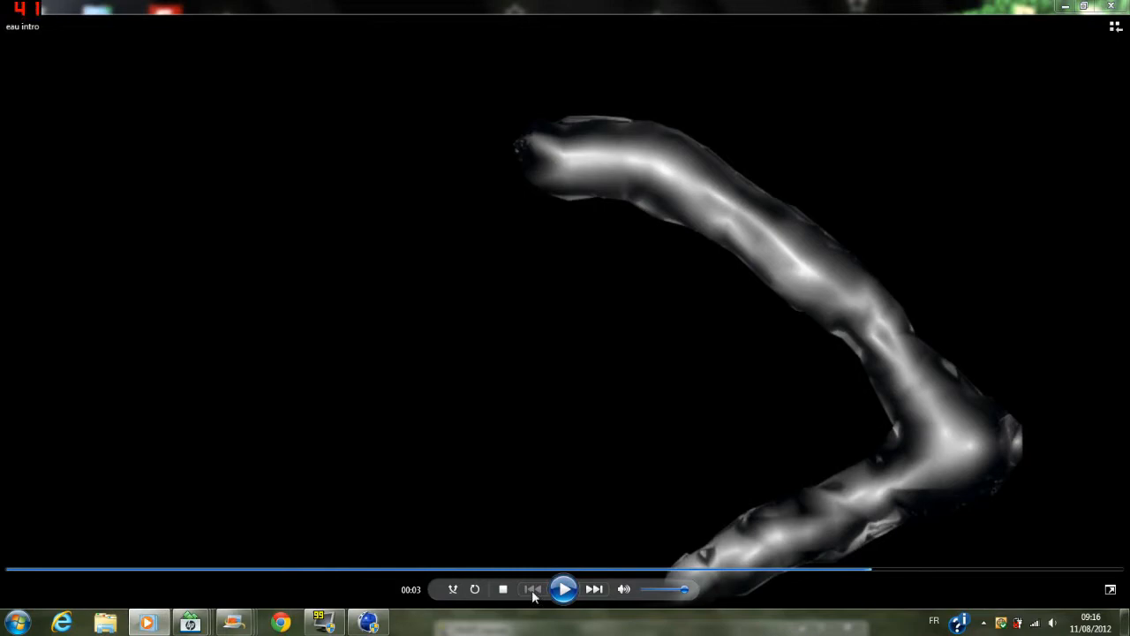
left_click(25, 570)
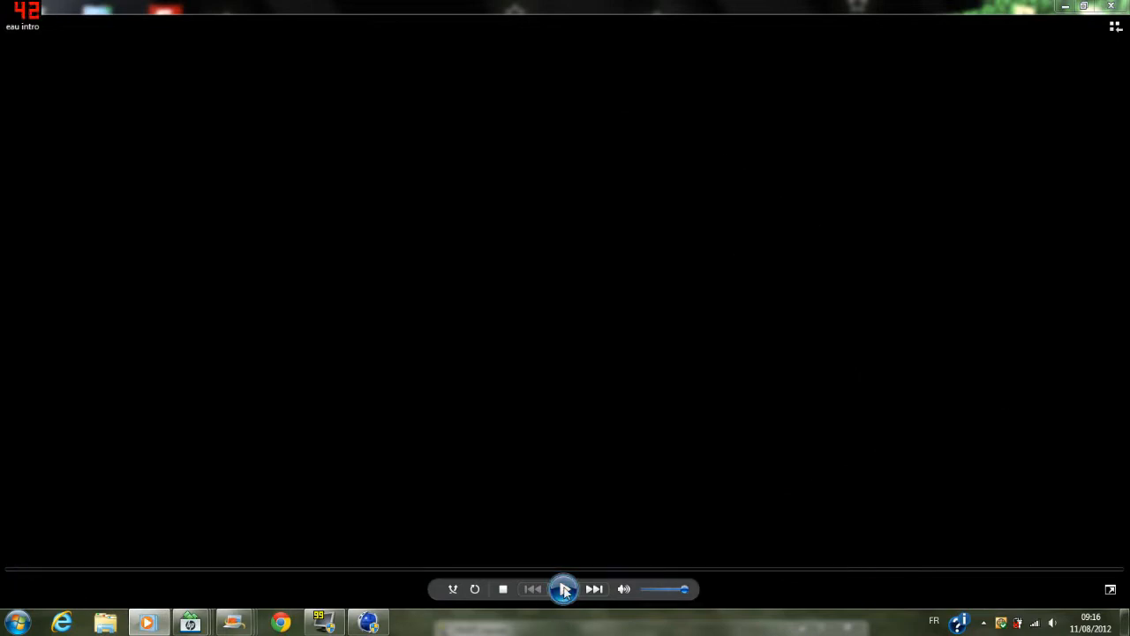
left_click(565, 590)
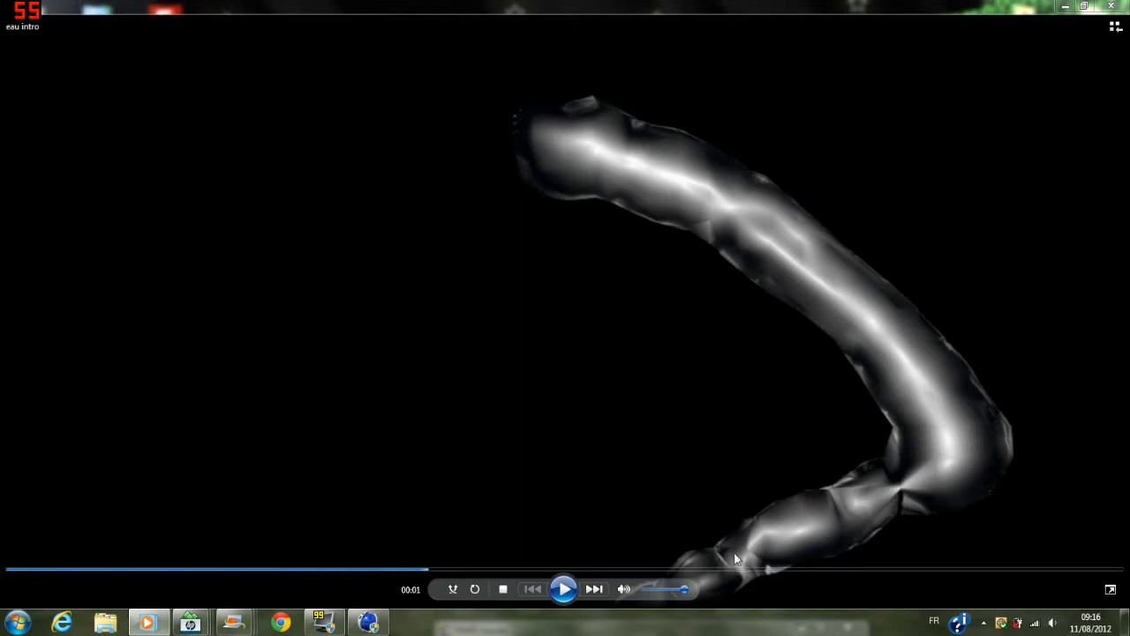
left_click(565, 590)
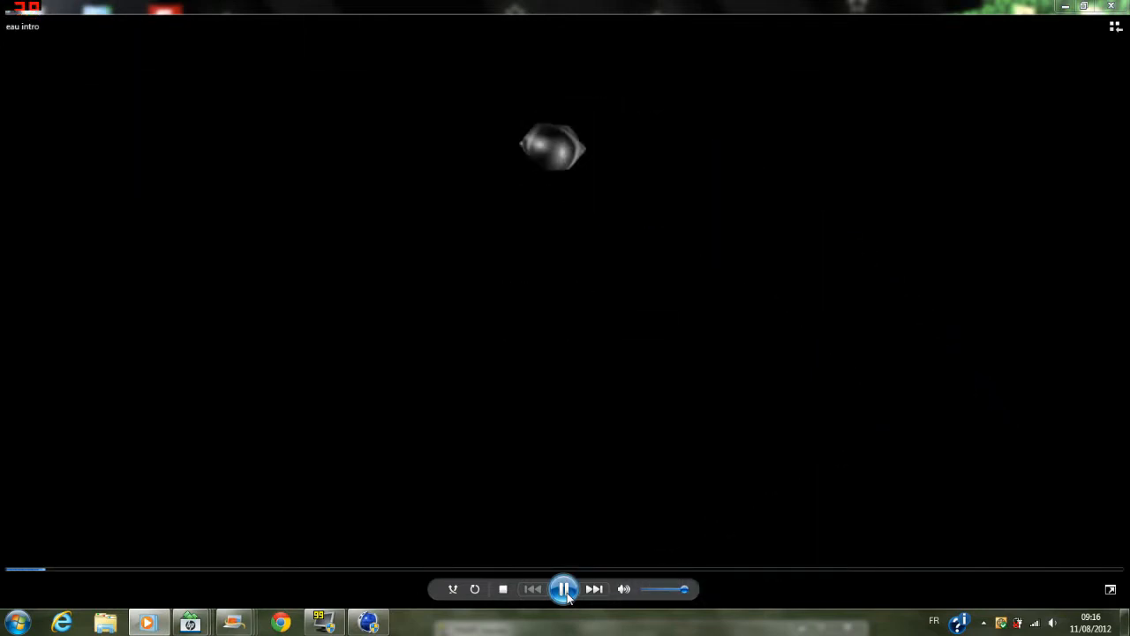
left_click(565, 590)
left_click(1113, 7)
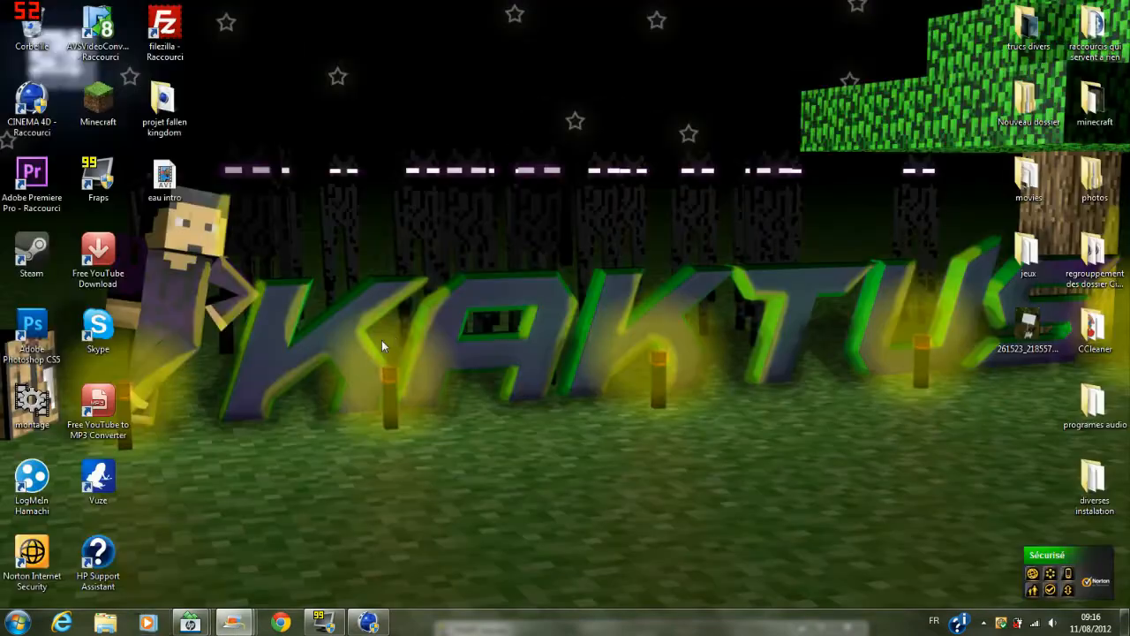
Switch to CINEMA 4D, preview the flowing water animation of the open project, and return to the first frame.
left_click(368, 623)
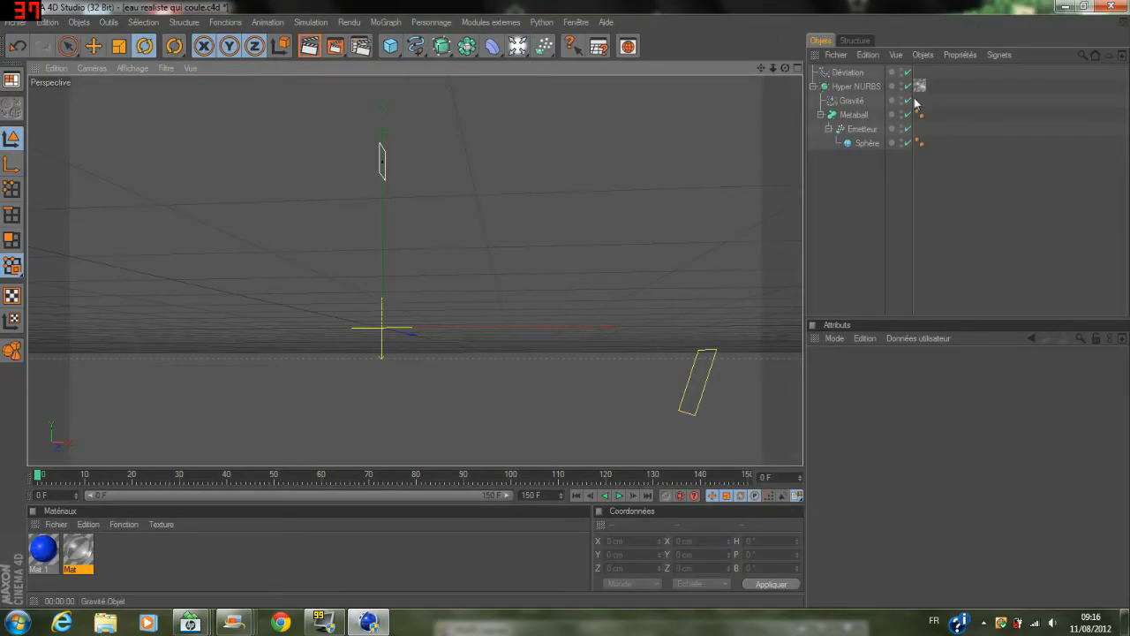
left_click(618, 496)
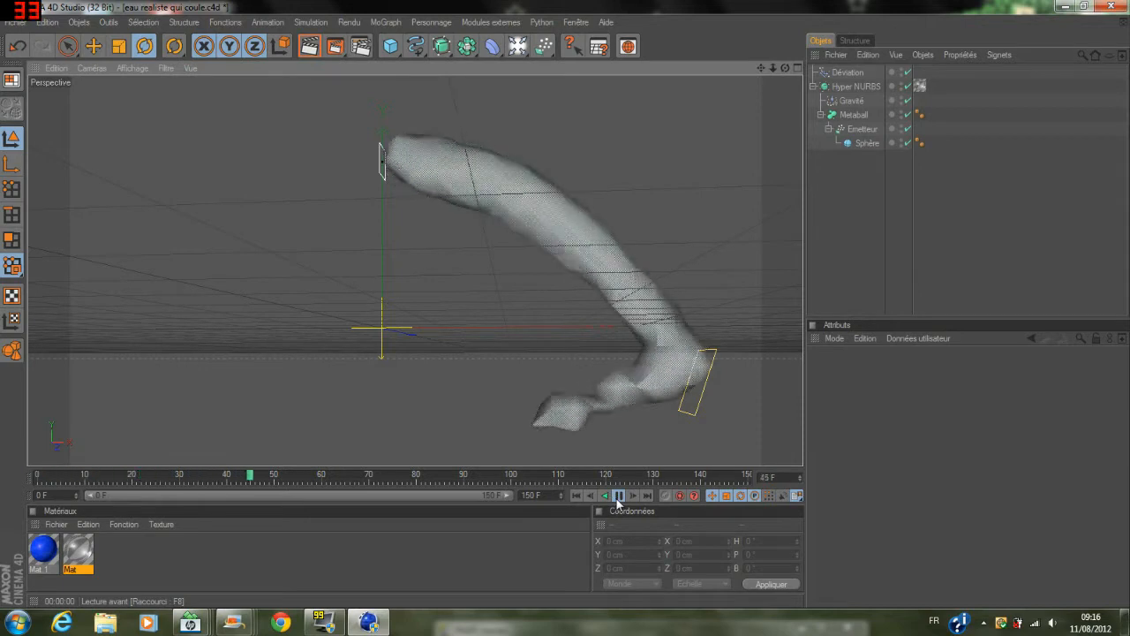
left_click(618, 496)
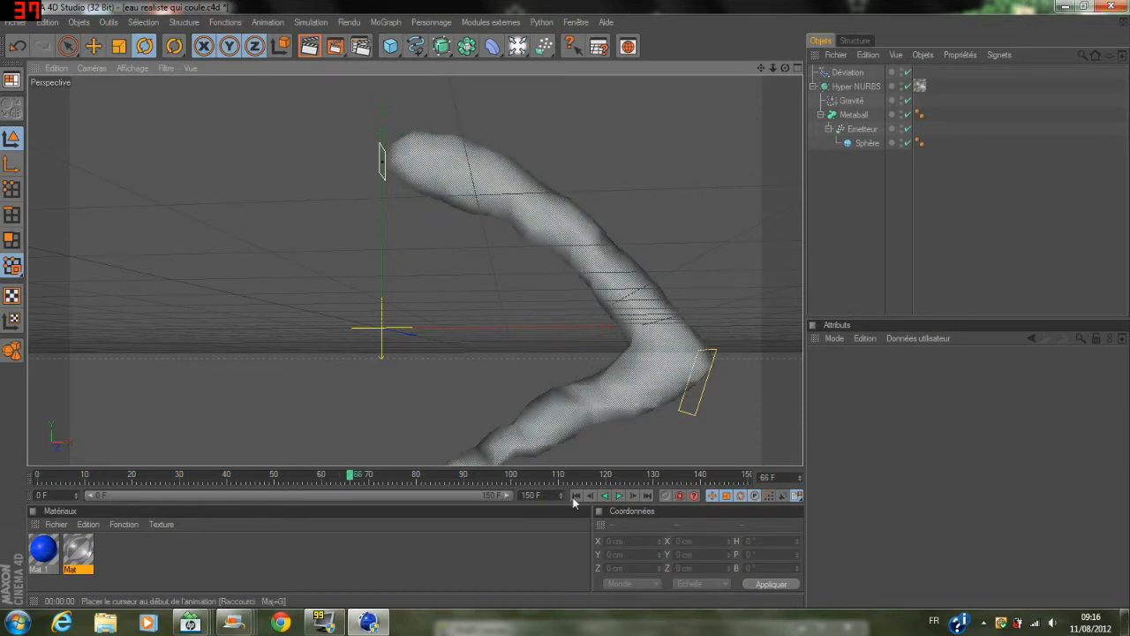
left_click(575, 495)
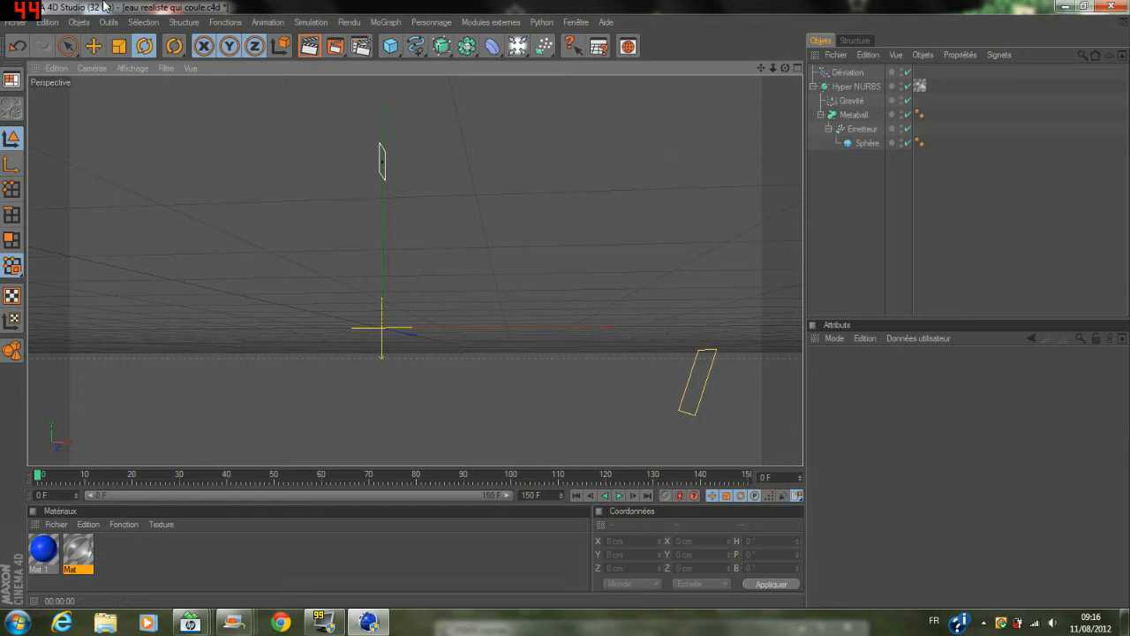
Close the "eau realiste qui coule.c4d" project, saving its changes.
left_click(15, 22)
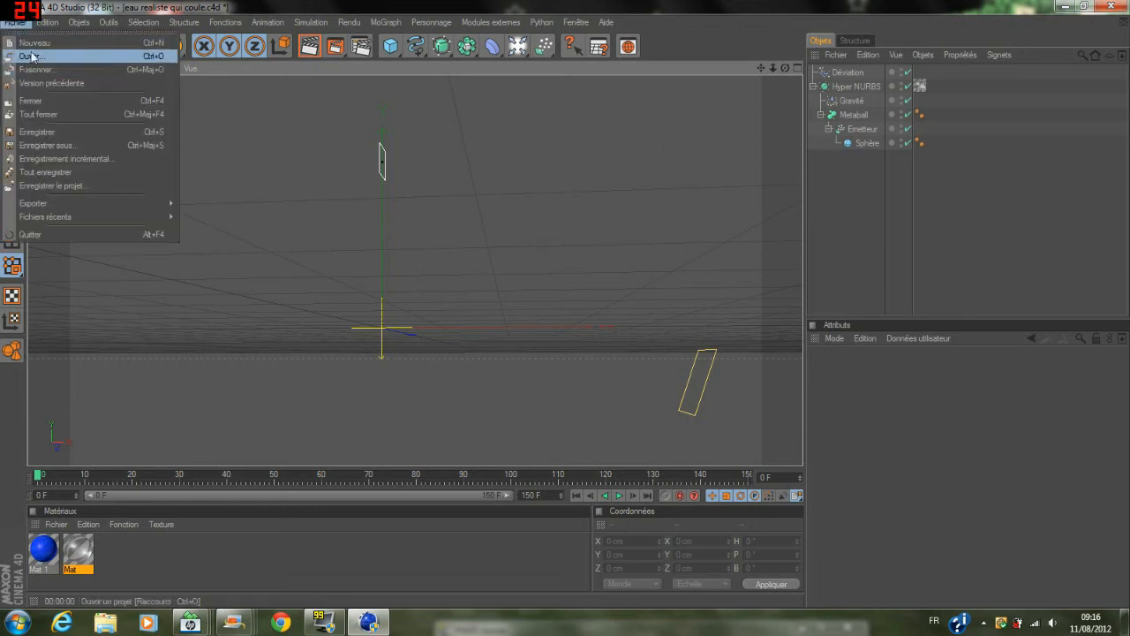
left_click(42, 104)
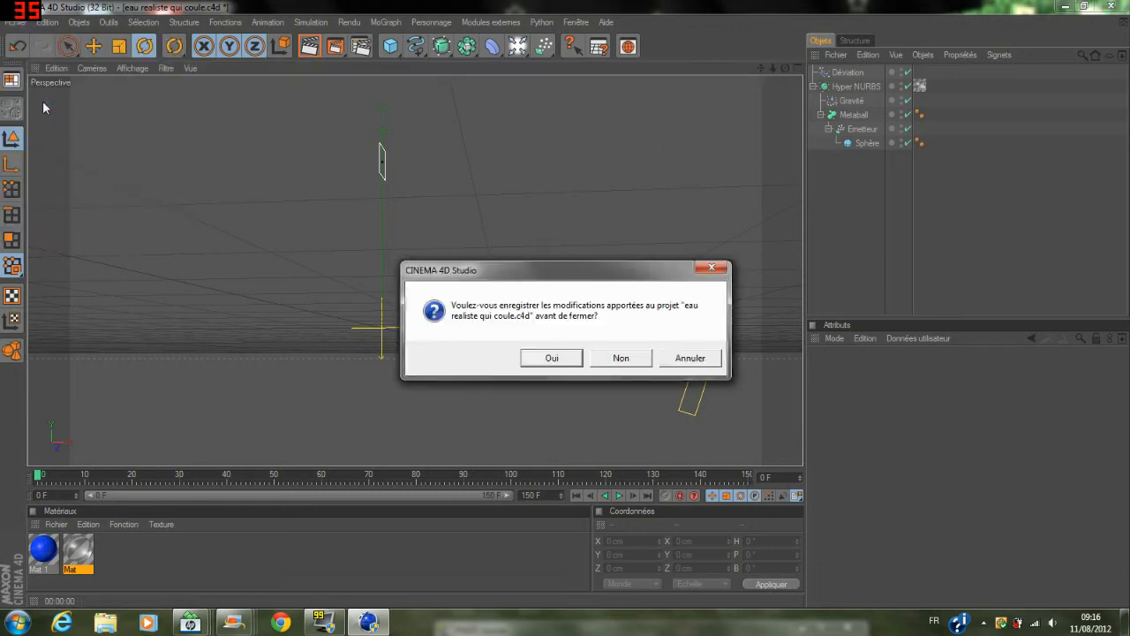
left_click(551, 359)
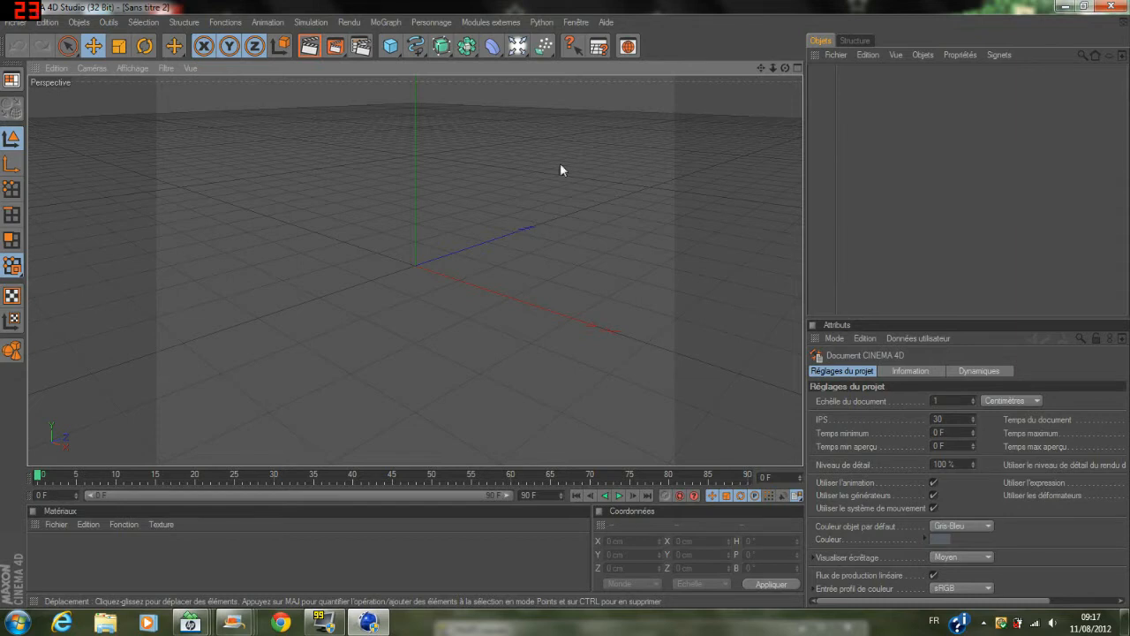
Add a sphere to the empty scene and raise it to about 171 cm on Y.
left_click(389, 46)
left_click(538, 58)
left_click_drag(422, 175, 422, 88)
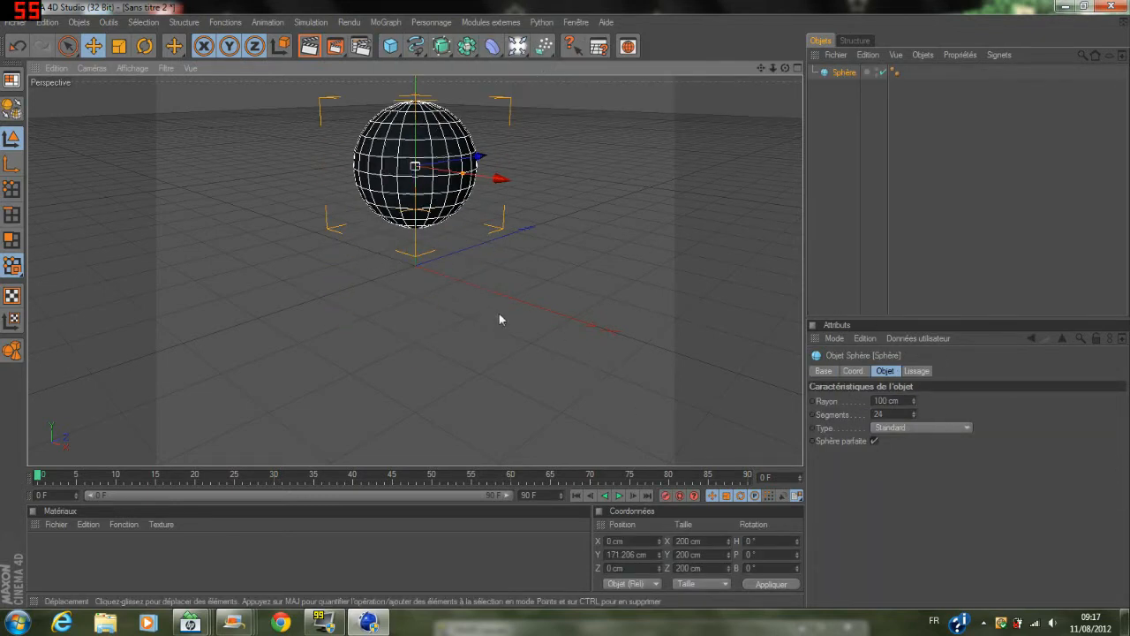
Set the sphere's radius to 15 cm and deselect it.
left_click_drag(888, 401, 873, 401)
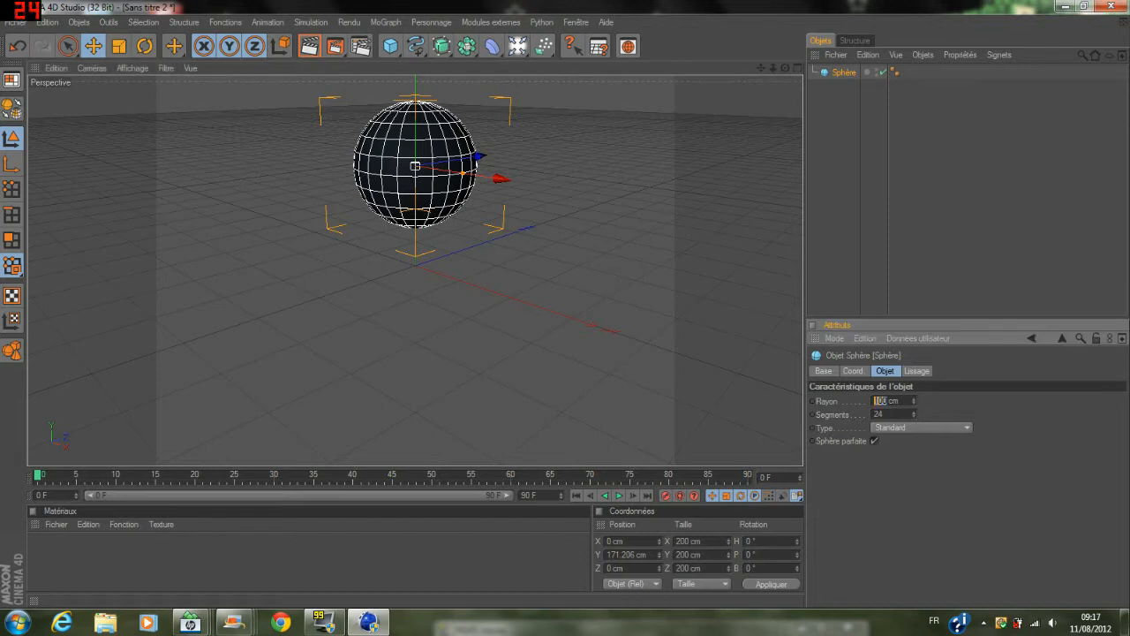
type("15")
key("Return")
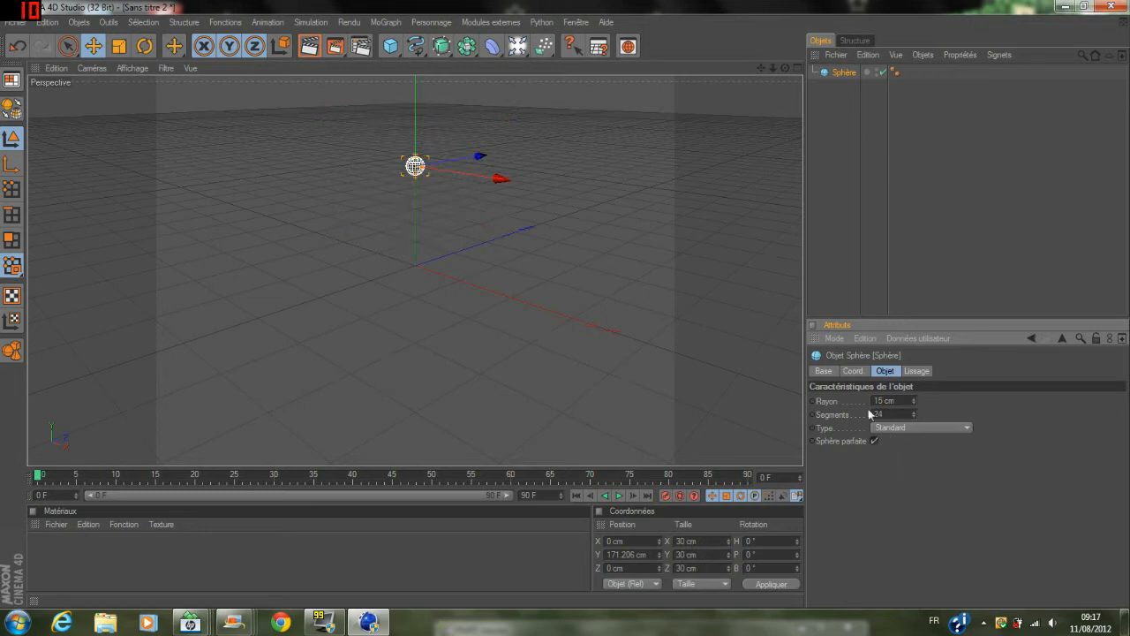
left_click(519, 202)
left_click(415, 167)
left_click(412, 175)
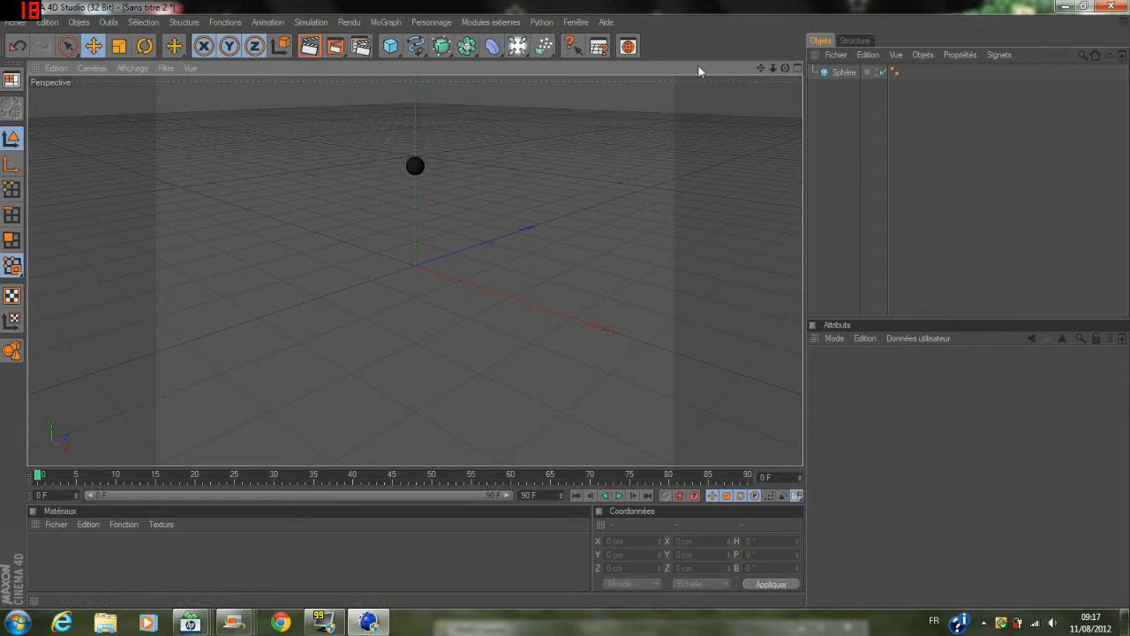
Add a particle emitter and make the sphere its child.
left_click(544, 45)
left_click(572, 57)
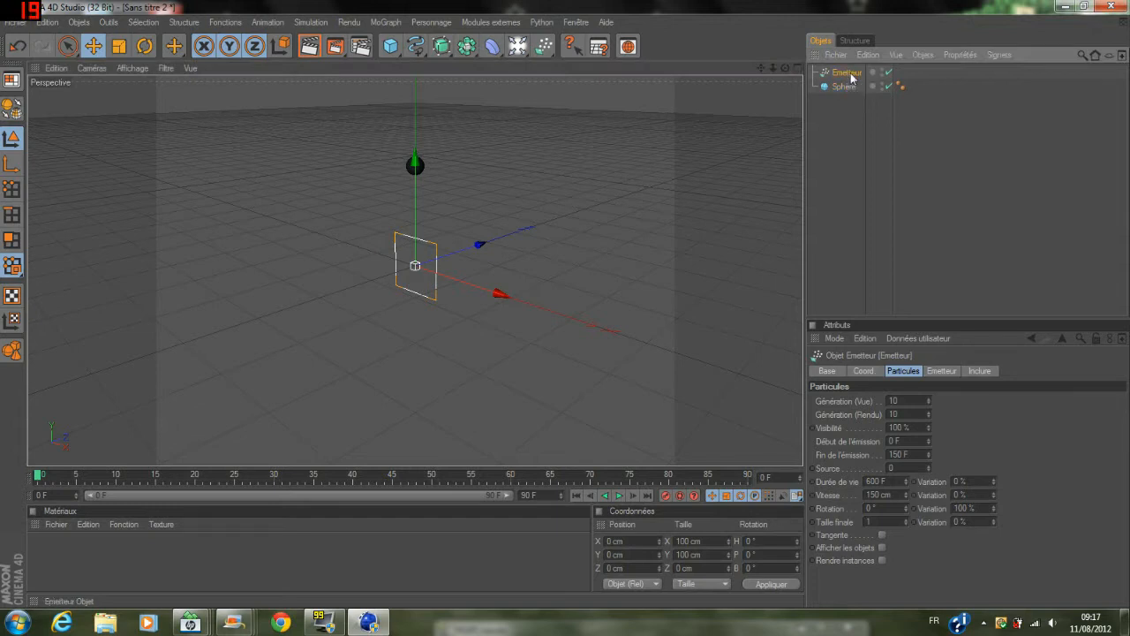
left_click_drag(846, 88, 853, 77)
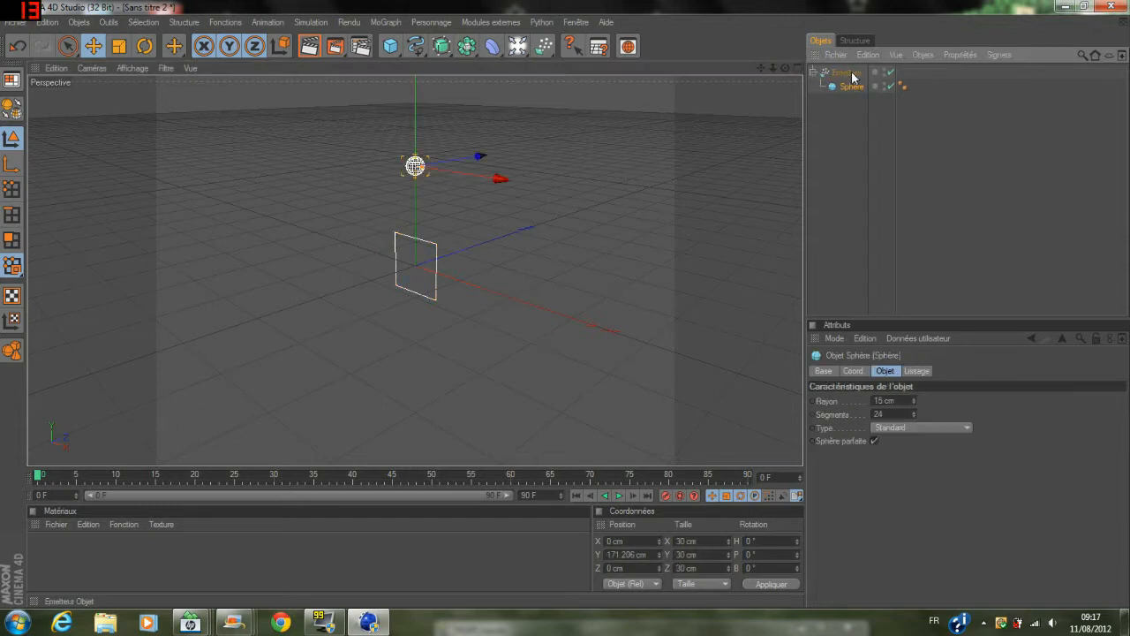
Lower the sphere into the centre of the emitter, at about 1.5 cm on its Y axis.
left_click(364, 147)
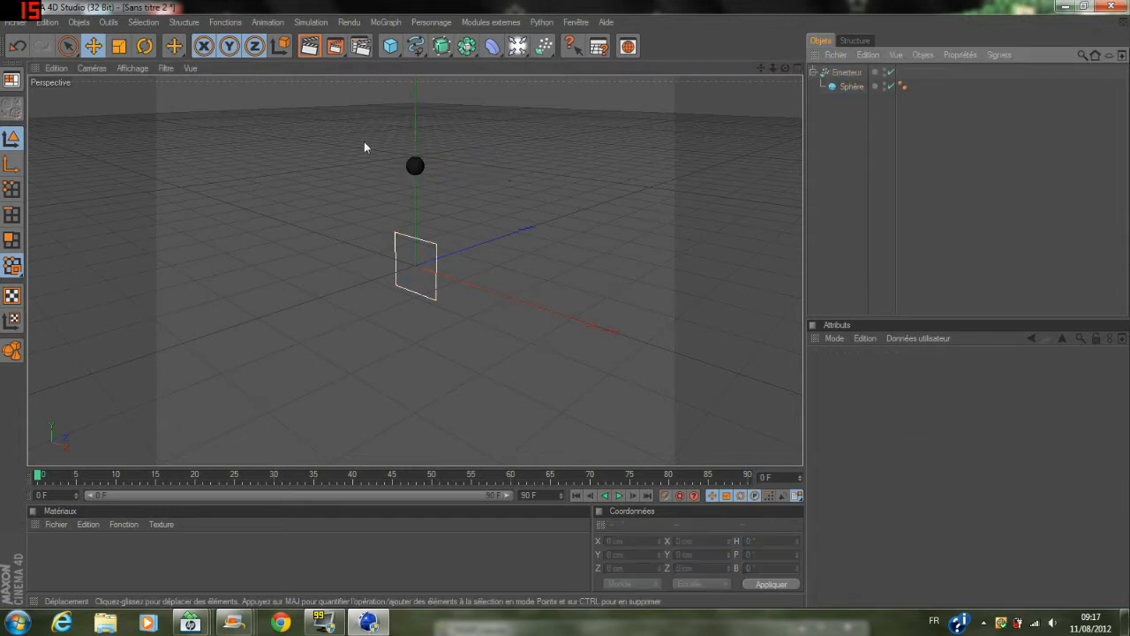
left_click(850, 87)
left_click_drag(416, 113, 414, 159)
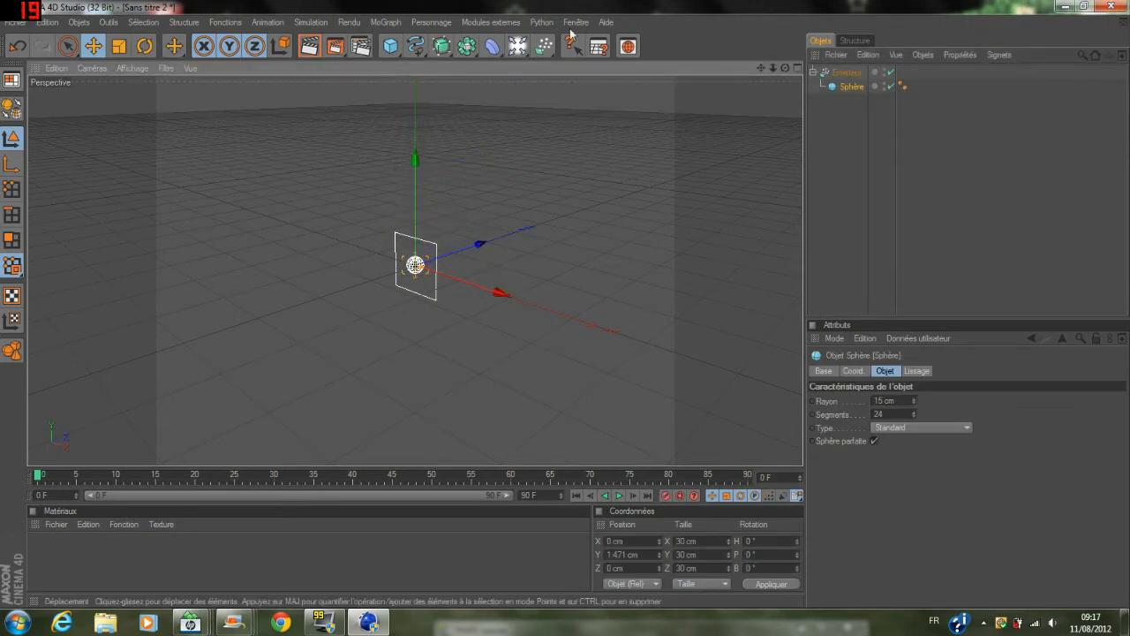
Raise the emitter together with its sphere to about 636 cm on Y.
left_click_drag(785, 68, 671, 97)
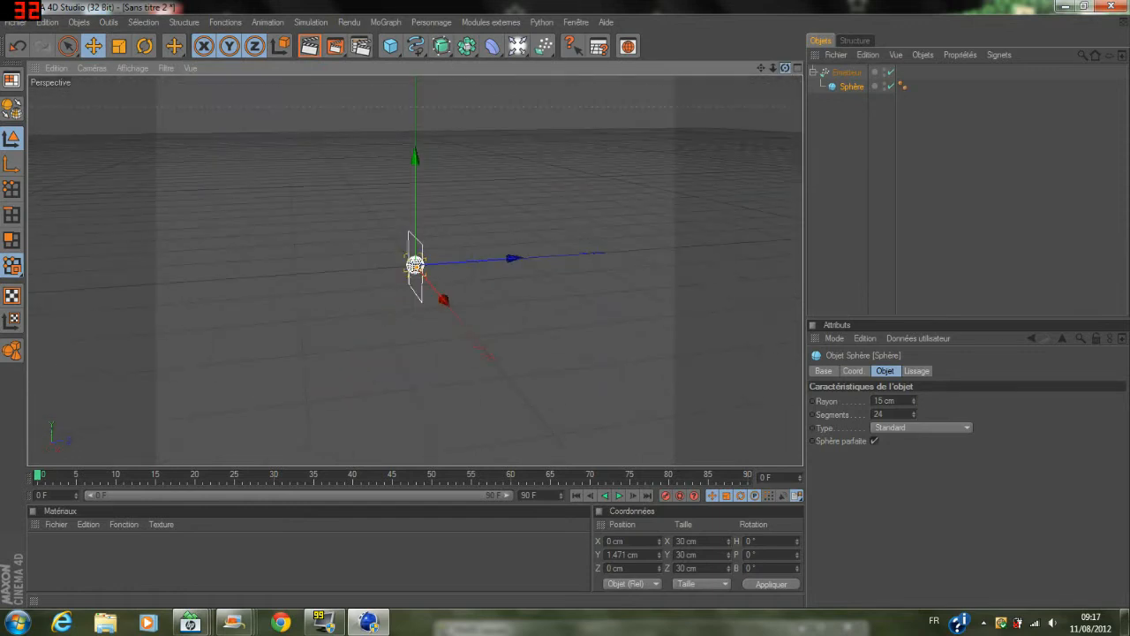
left_click(846, 72)
left_click_drag(416, 160, 417, 26)
left_click_drag(761, 68, 258, 136)
left_click_drag(223, 177, 223, 22)
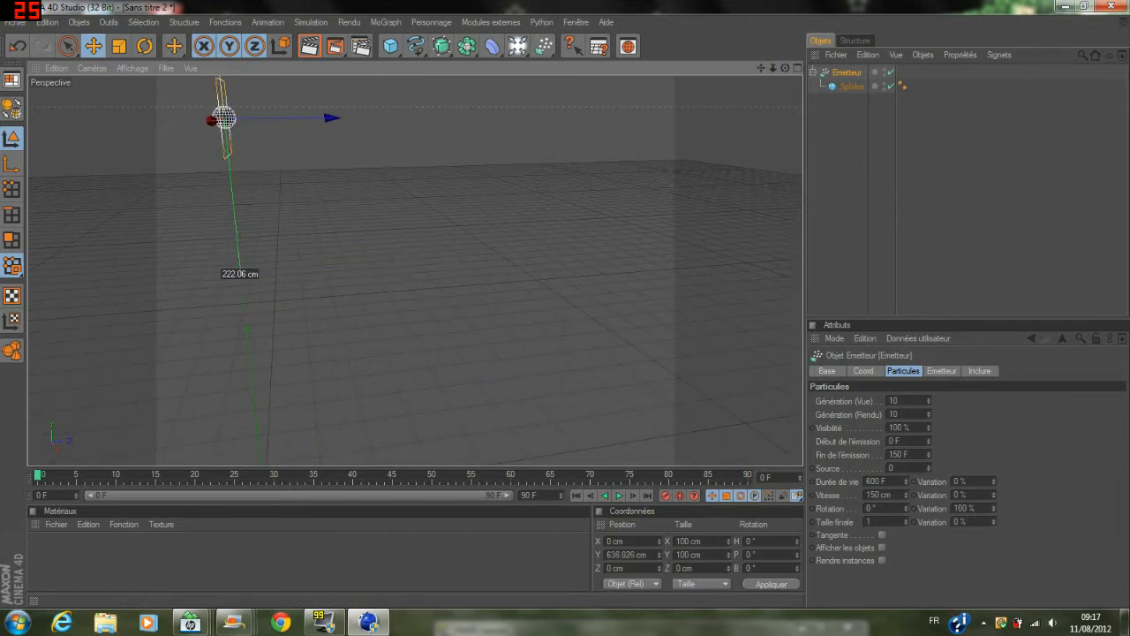
Preview the emitter's particle emission and return to the first frame.
left_click_drag(760, 68, 743, 131)
left_click_drag(785, 68, 754, 99)
scroll(642, 137, "down", 6)
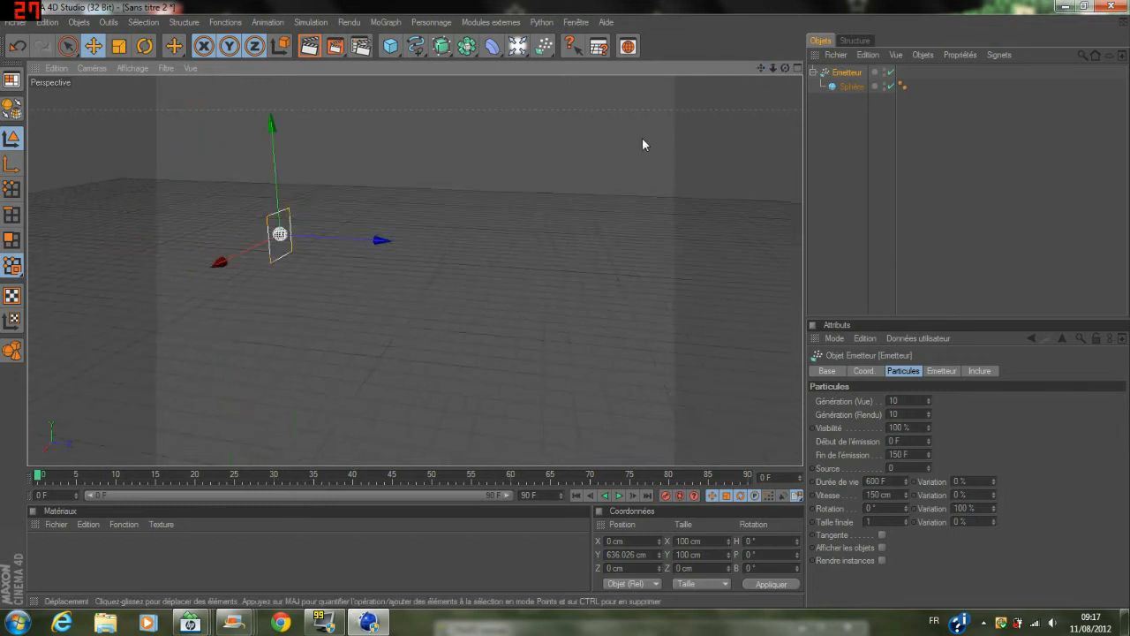
left_click(619, 495)
left_click(619, 495)
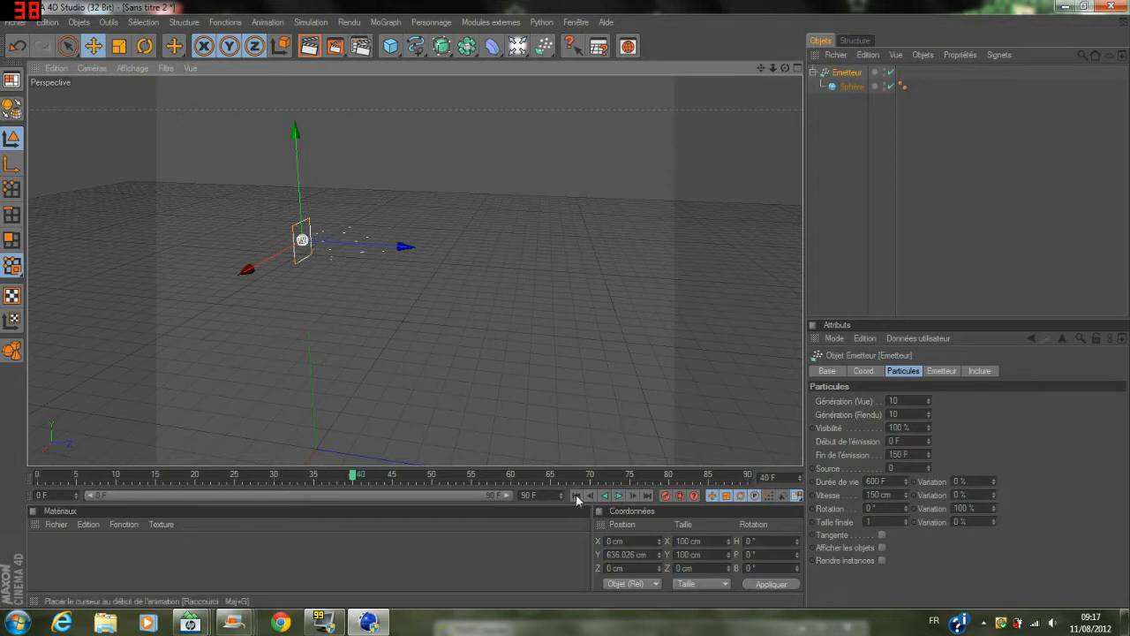
left_click(619, 495)
left_click(617, 497)
left_click(576, 496)
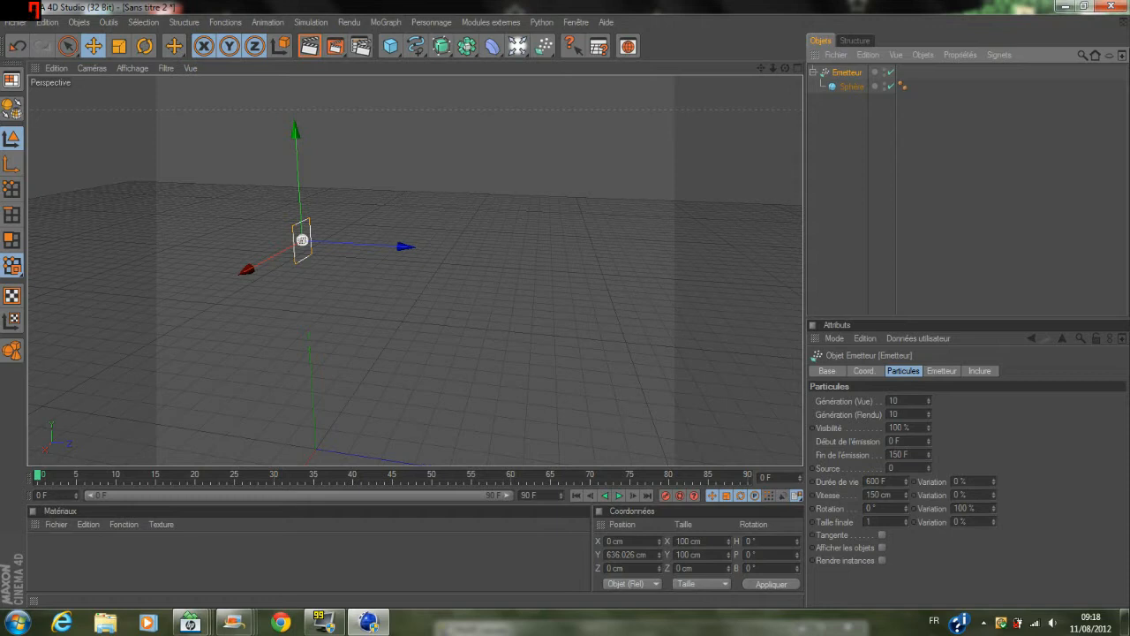
Set the emitter's speed (Vitesse) to 400 cm and the final size variation to 80 %, and enable Afficher les objets.
left_click(955, 494)
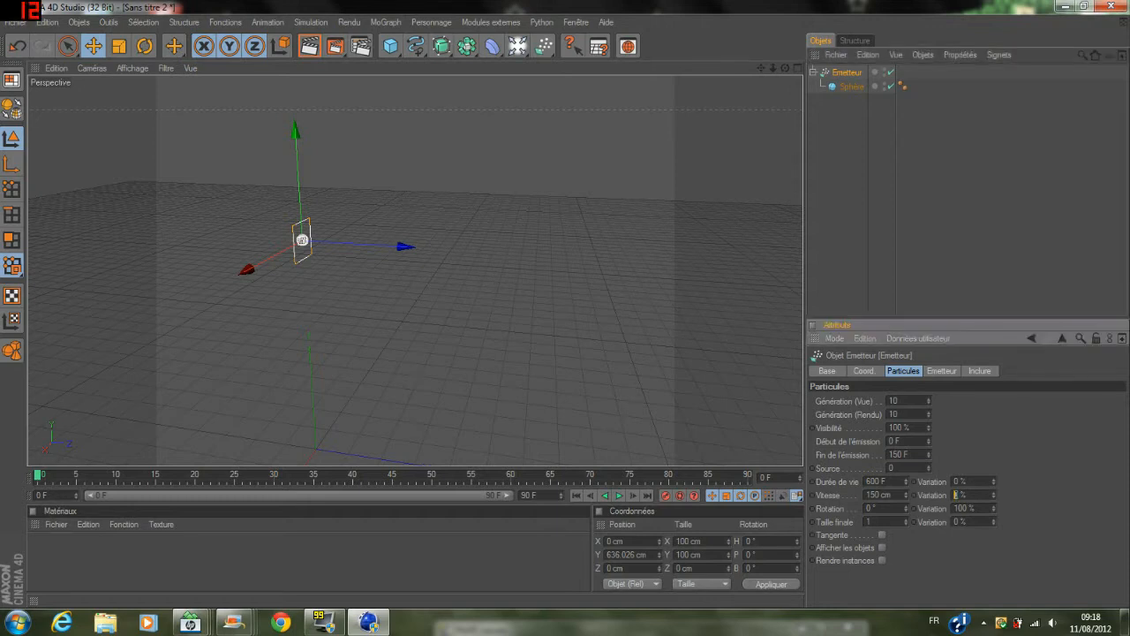
type("400")
key("Return")
double_click(871, 495)
type("400")
left_click(881, 548)
left_click(877, 195)
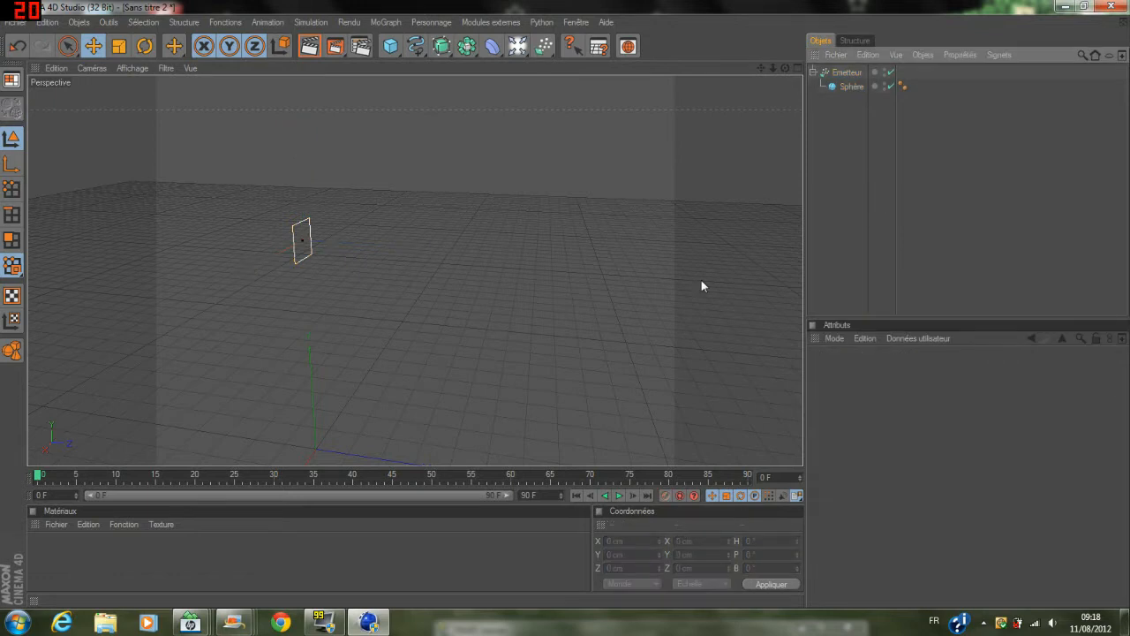
Preview the emission with the spheres displayed, rewind to frame 0, and review the sphere's and emitter's settings.
left_click(619, 495)
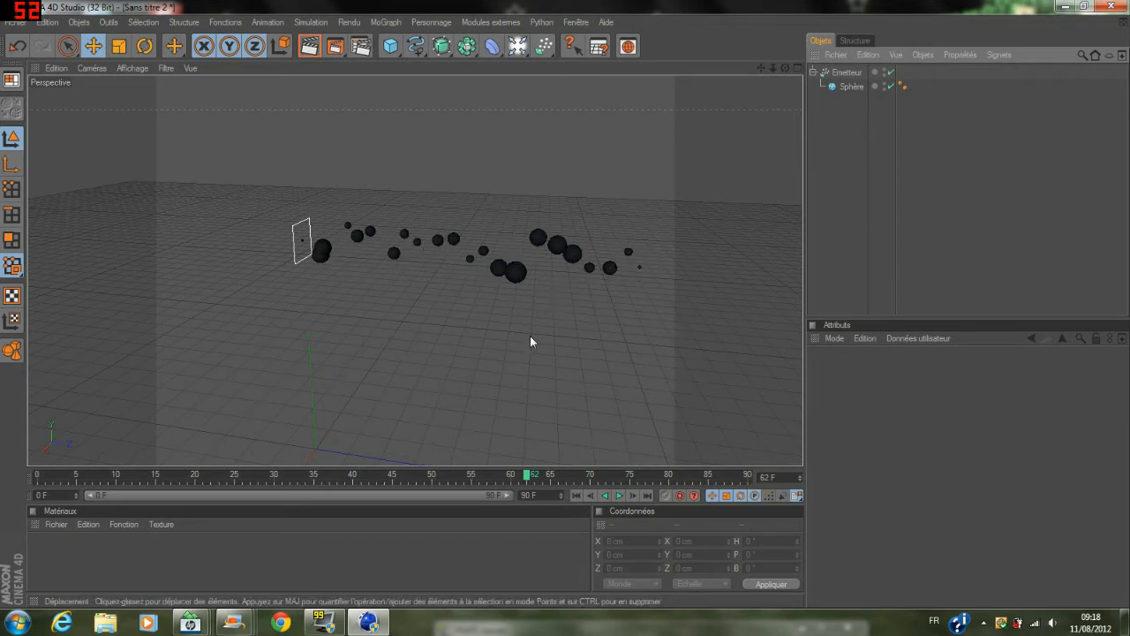
left_click_drag(536, 480, 11, 491)
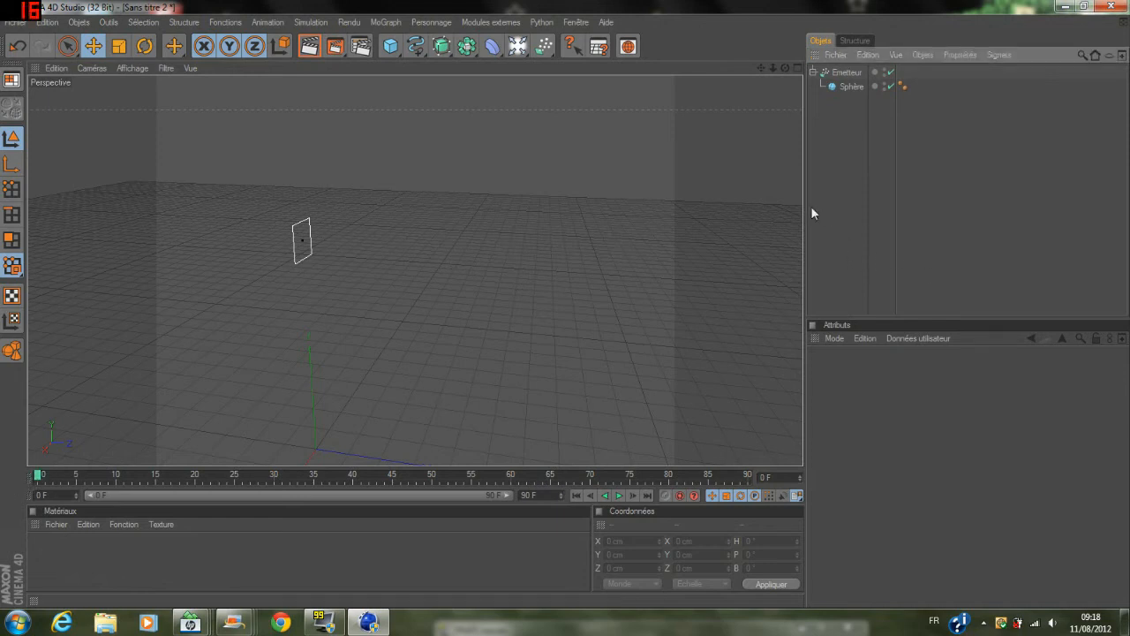
left_click(852, 86)
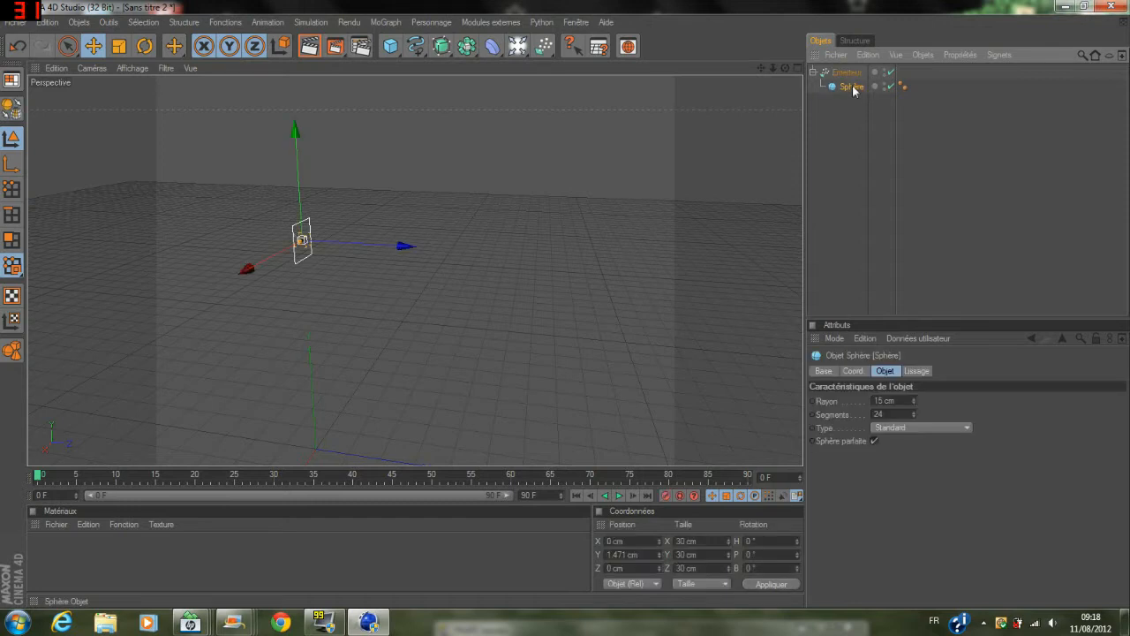
left_click(847, 76)
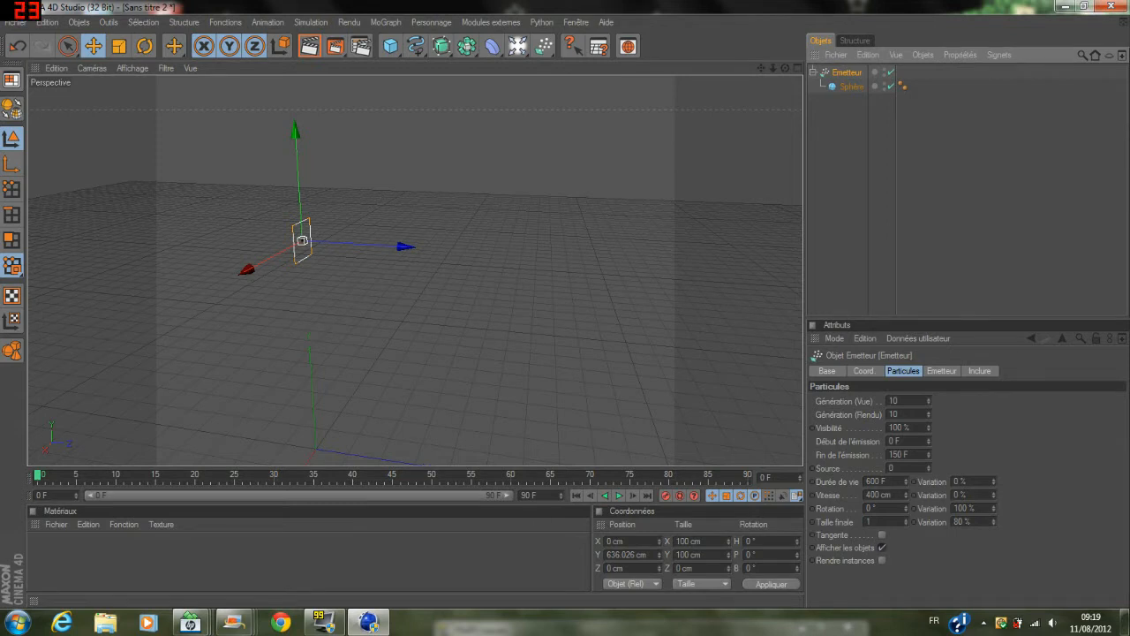
Set the animation's end frame to 150 F and extend the preview range to match.
type("150")
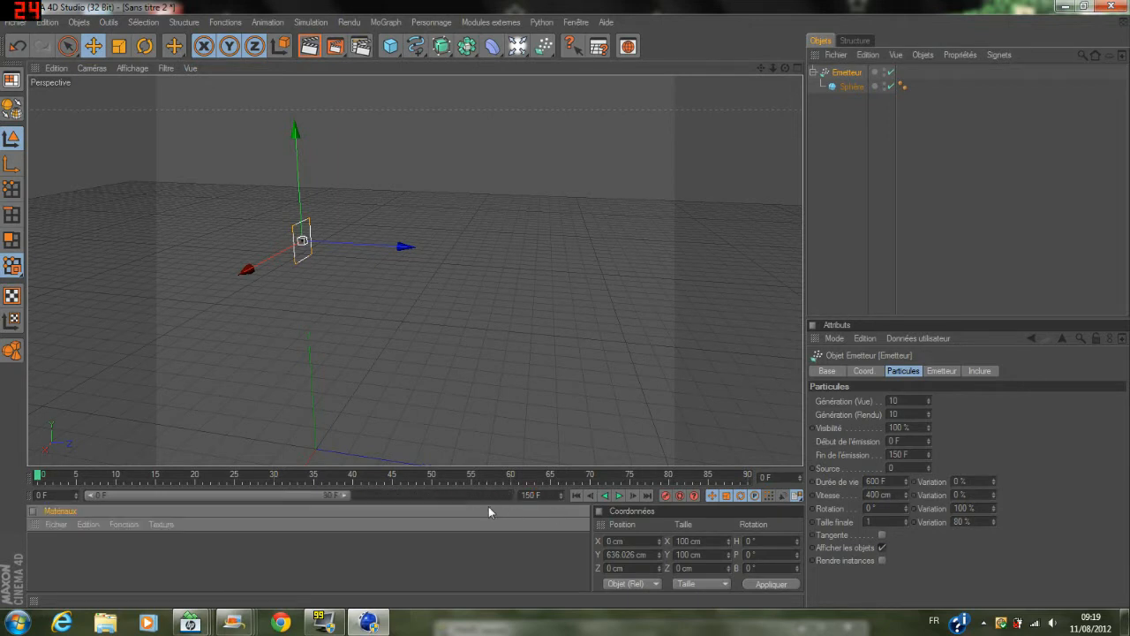
key("Return")
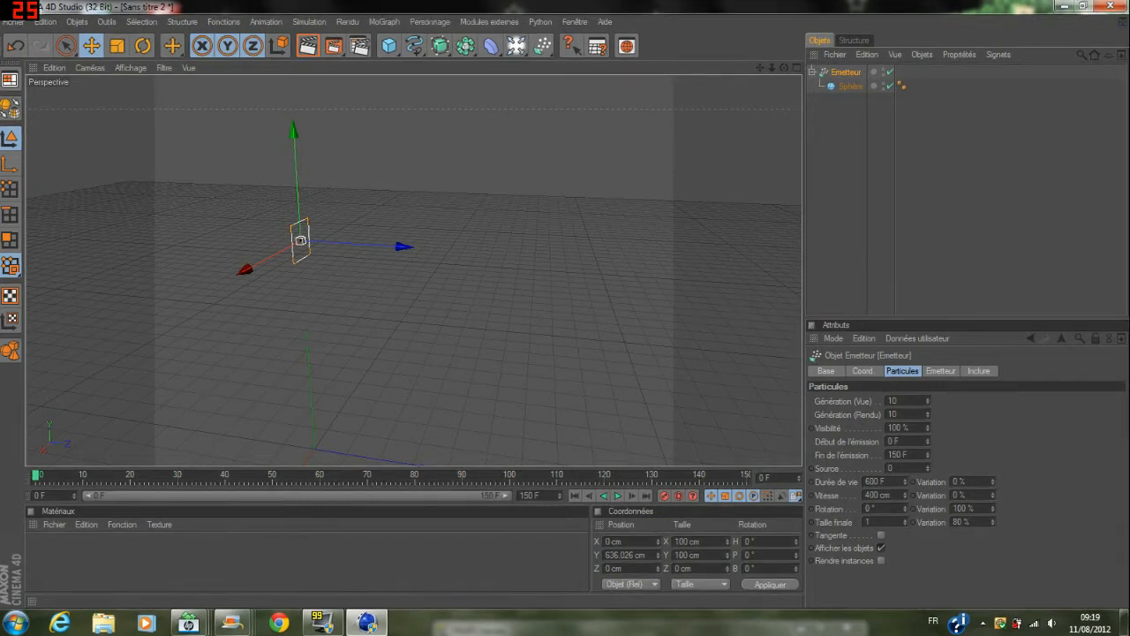
Set the emitter's particle lifetime (Durée de vie) to 200 F, preview the emission, and return to frame 0.
double_click(873, 482)
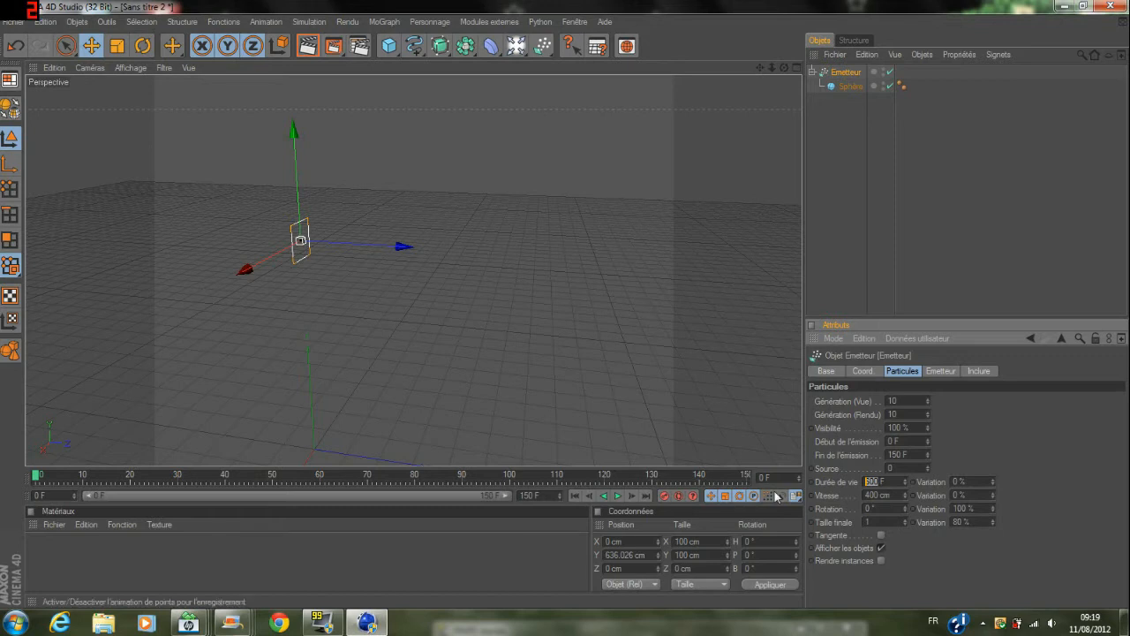
type("200")
key("Return")
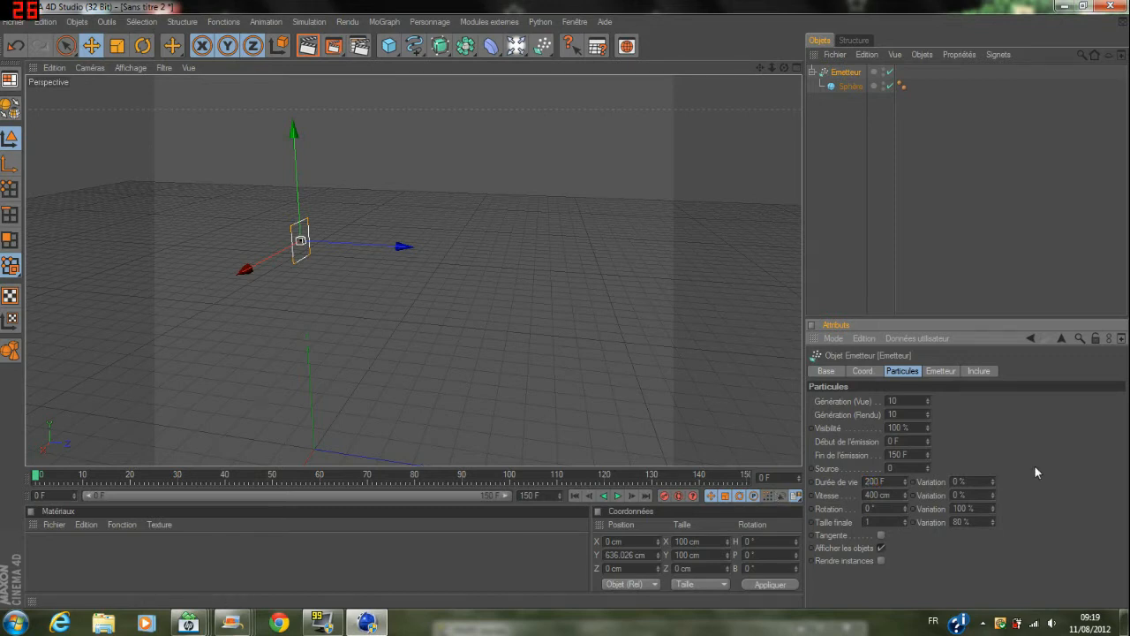
left_click(617, 496)
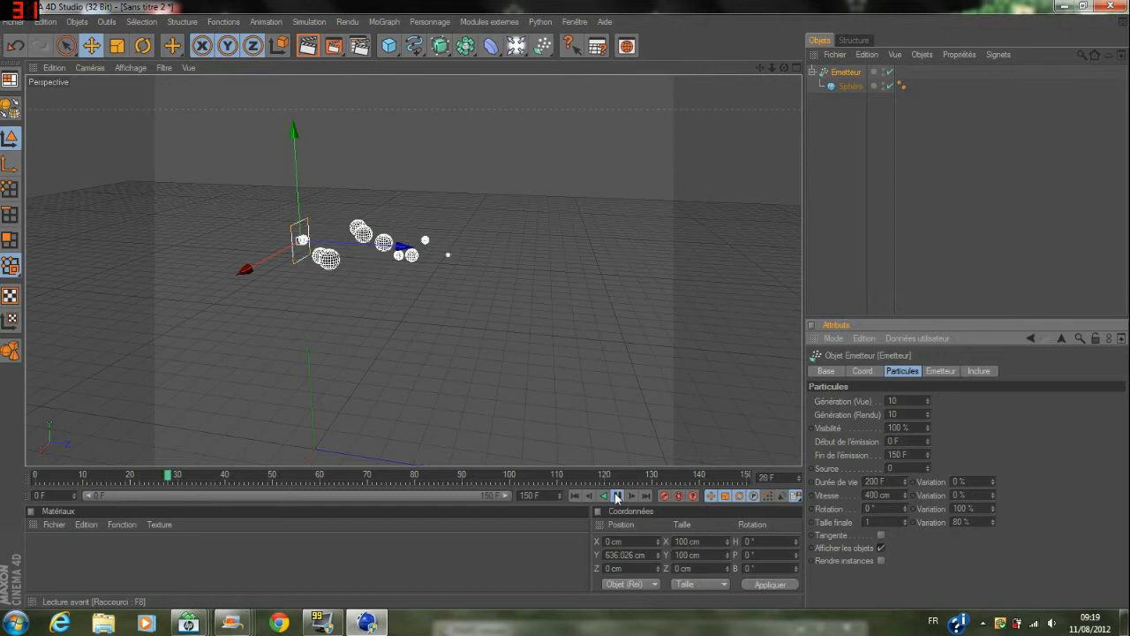
left_click(617, 496)
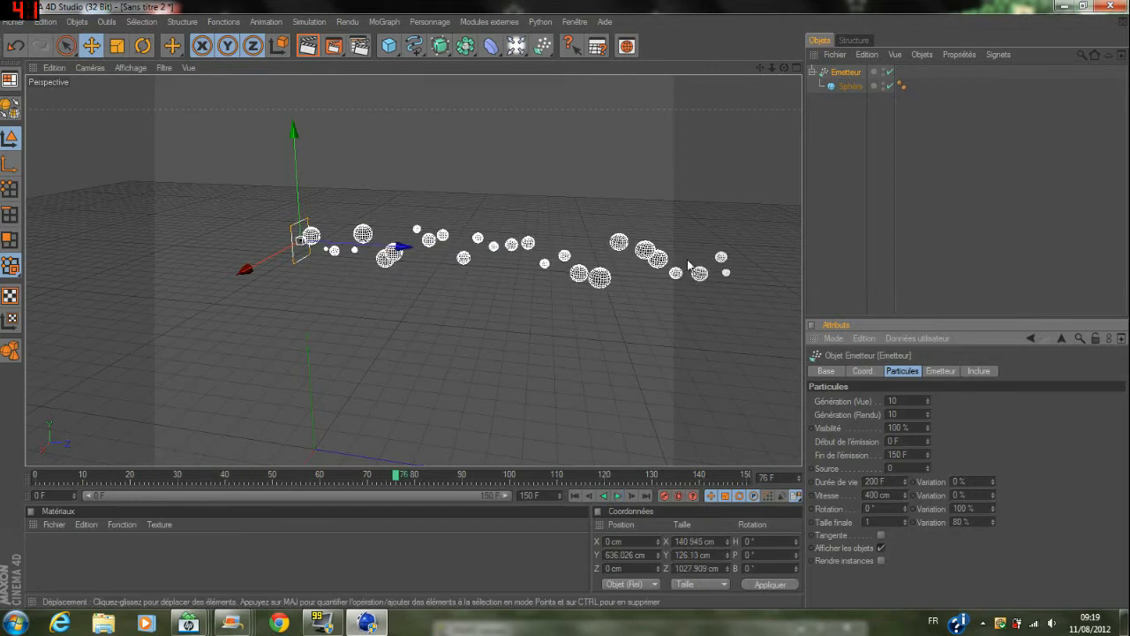
left_click_drag(398, 483, 25, 473)
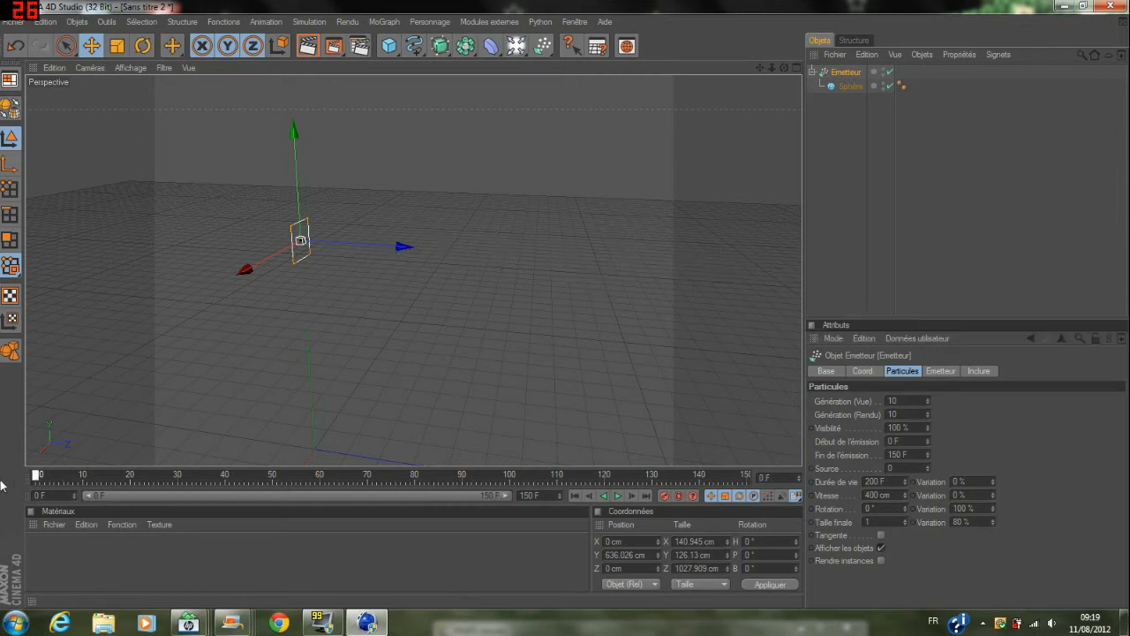
Review the emitter's attribute groups, preview the sphere emission once more, and rewind to the start.
left_click(987, 436)
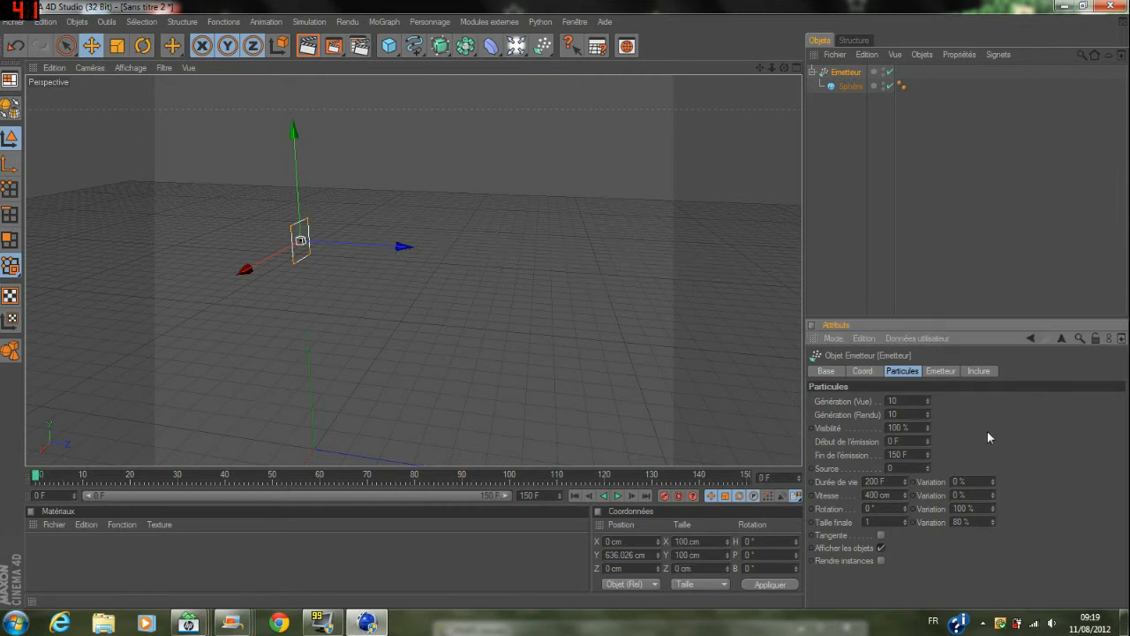
left_click(942, 371)
left_click(968, 372)
left_click(939, 370)
left_click(865, 371)
left_click(826, 372)
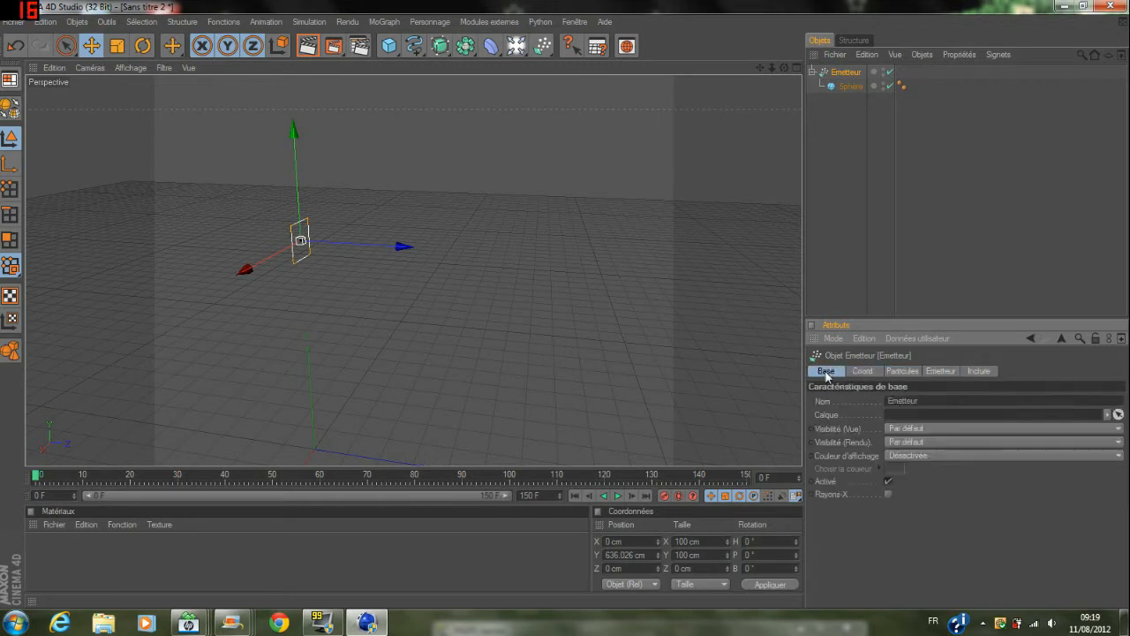
left_click(901, 371)
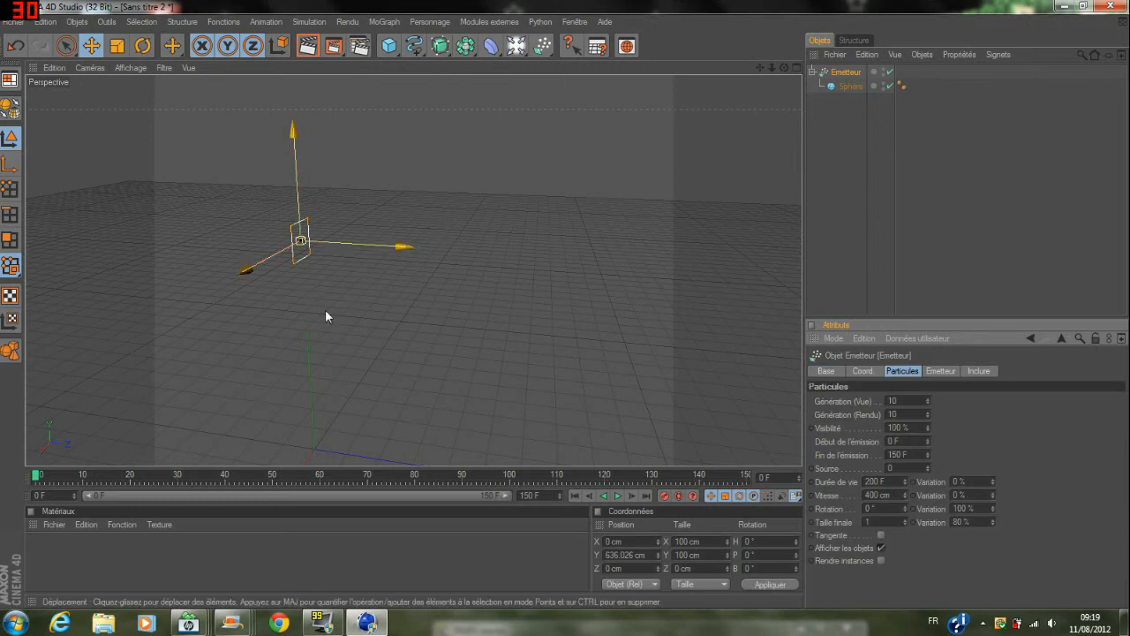
left_click(616, 497)
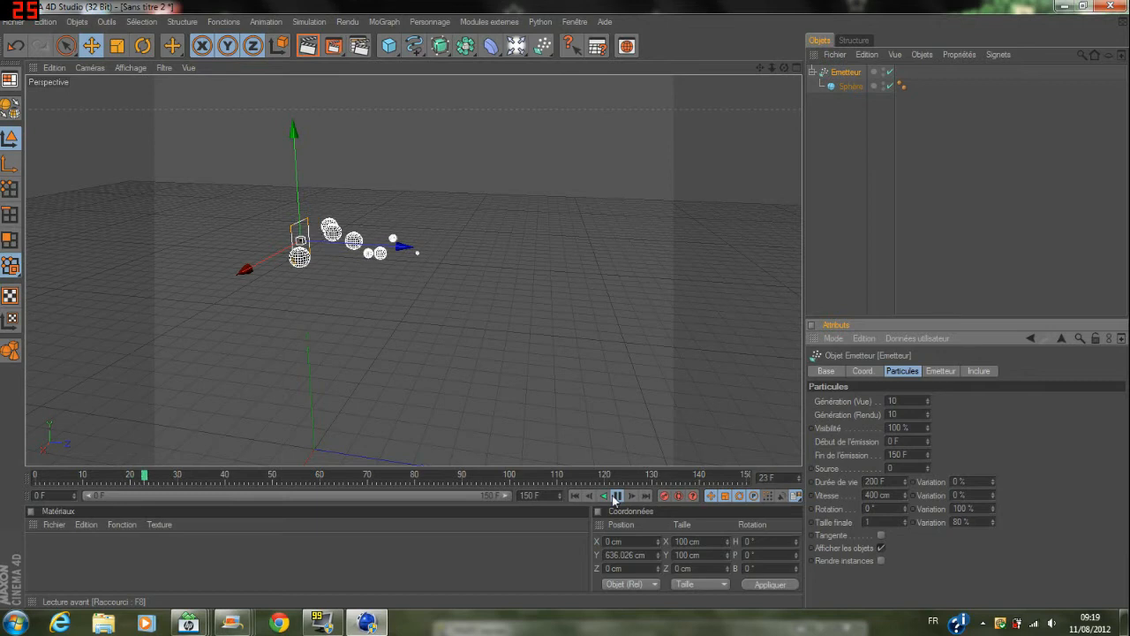
left_click(617, 498)
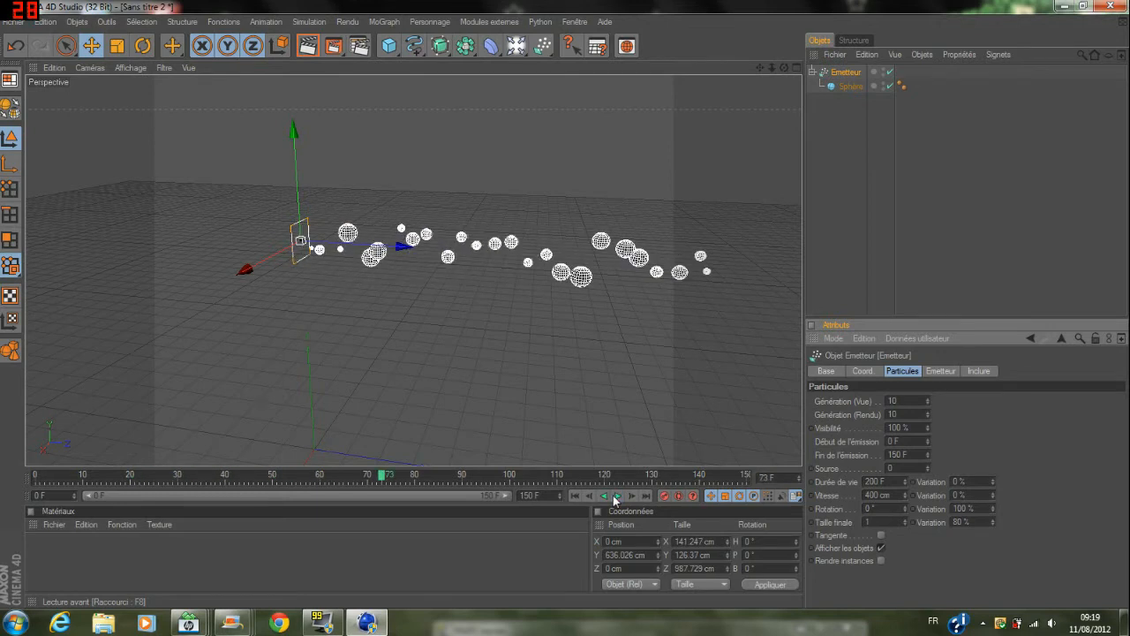
left_click_drag(382, 479, 2, 479)
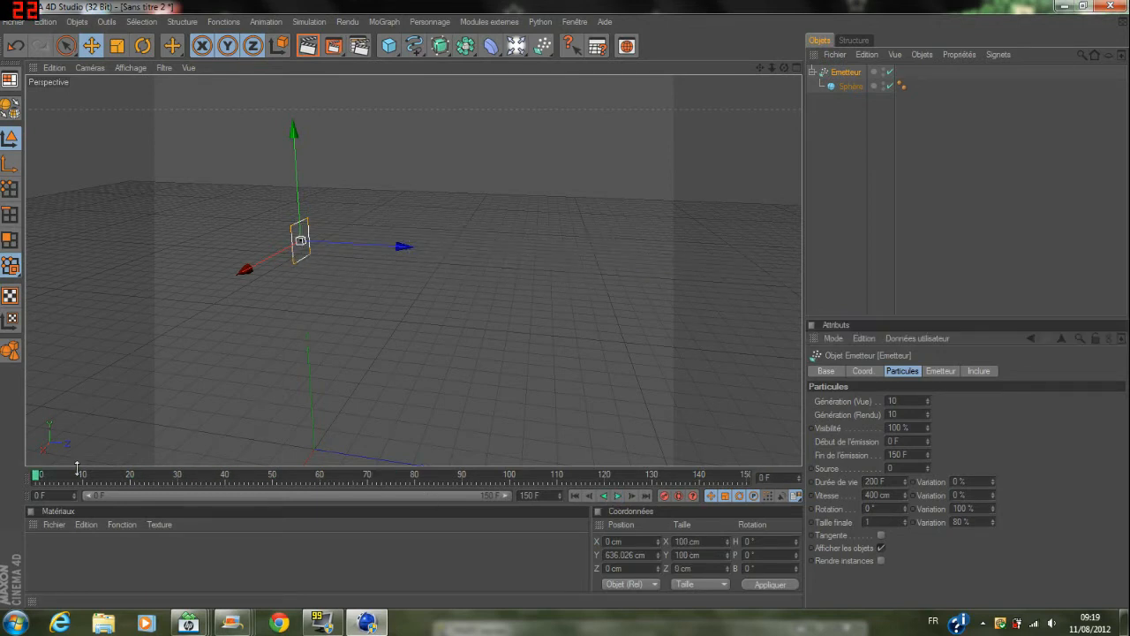
Add a Metaball modelling object to the scene.
left_click(817, 184)
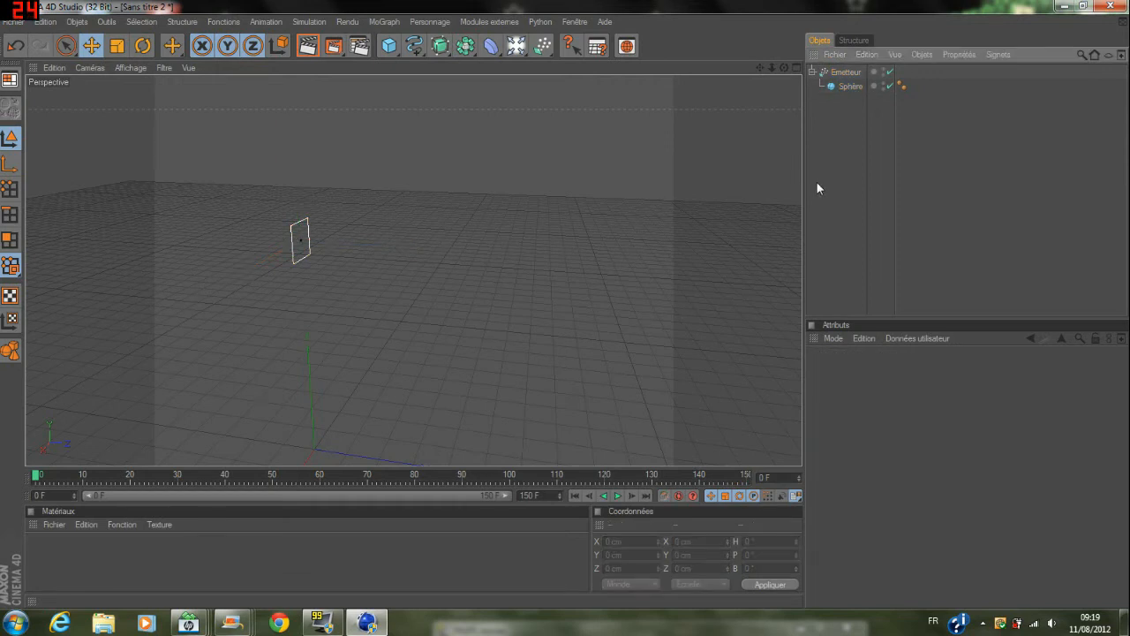
left_click(444, 49)
left_click(463, 46)
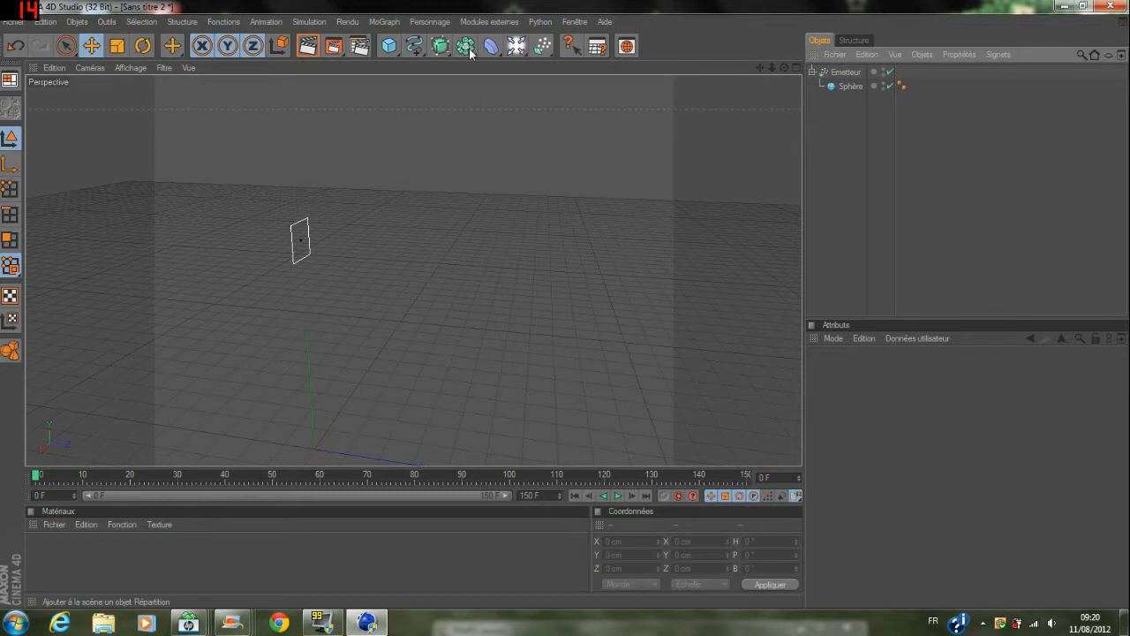
left_click(468, 49)
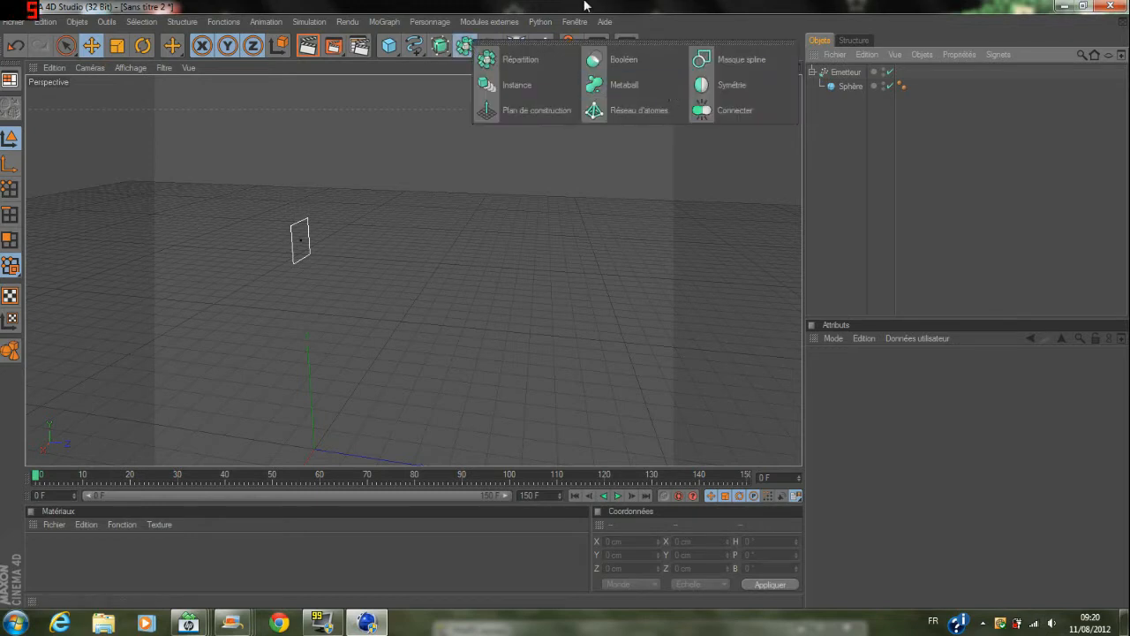
left_click(386, 21)
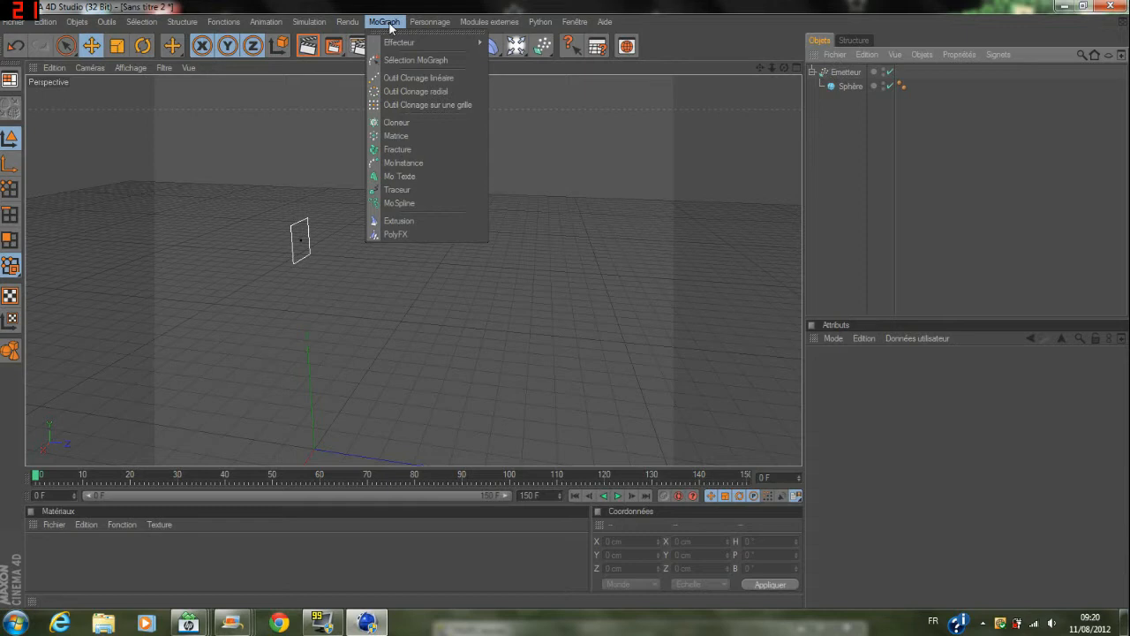
mouse_move(261, 25)
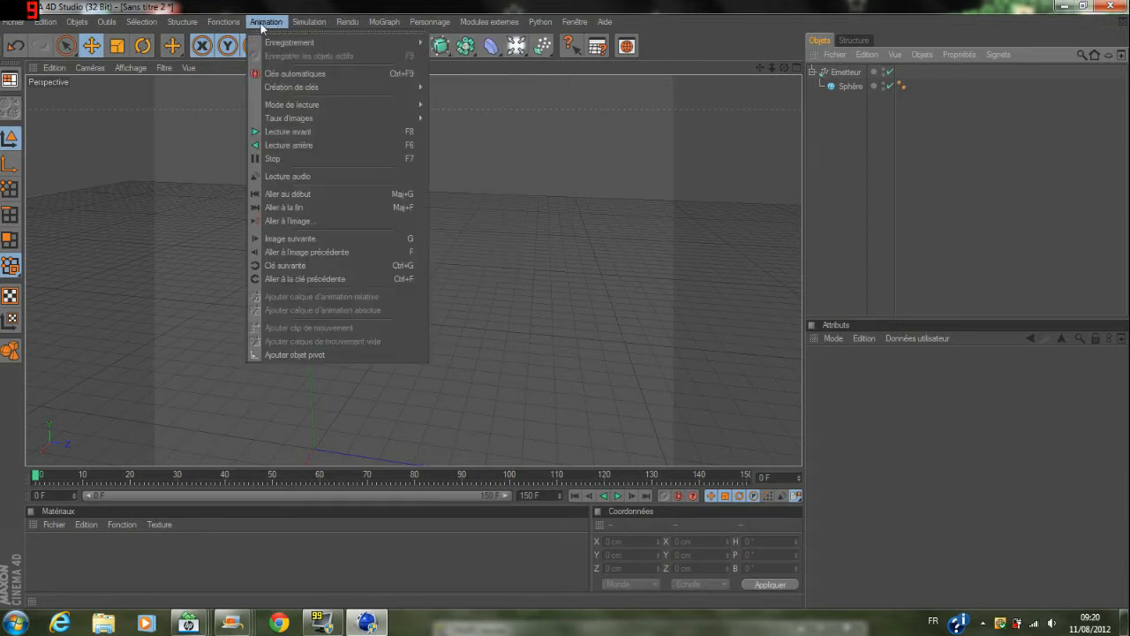
mouse_move(151, 23)
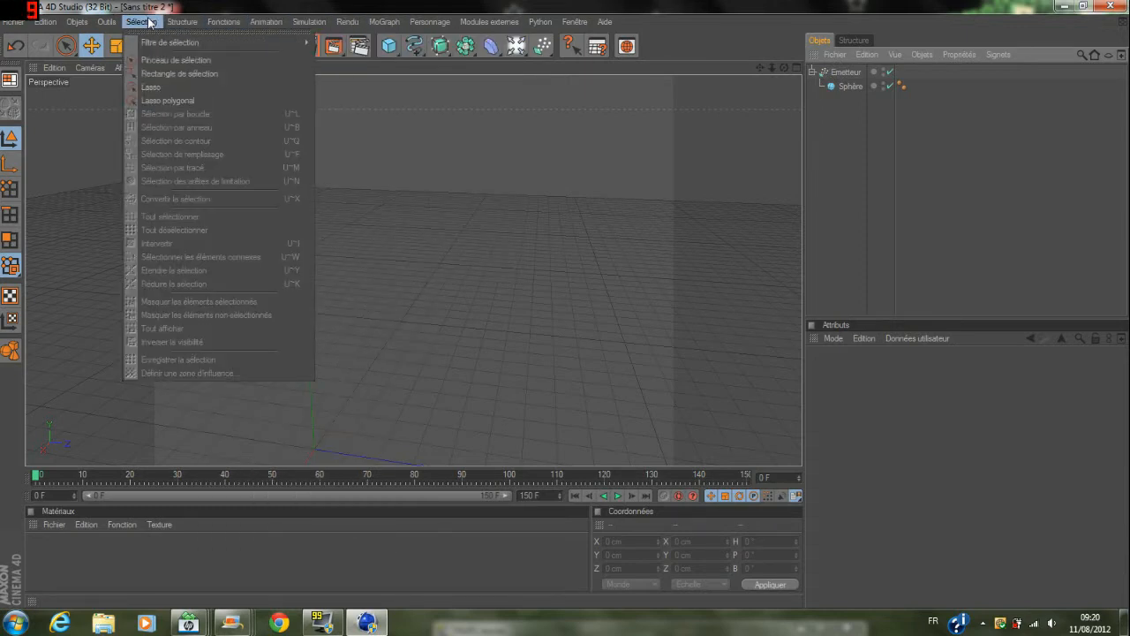
mouse_move(103, 21)
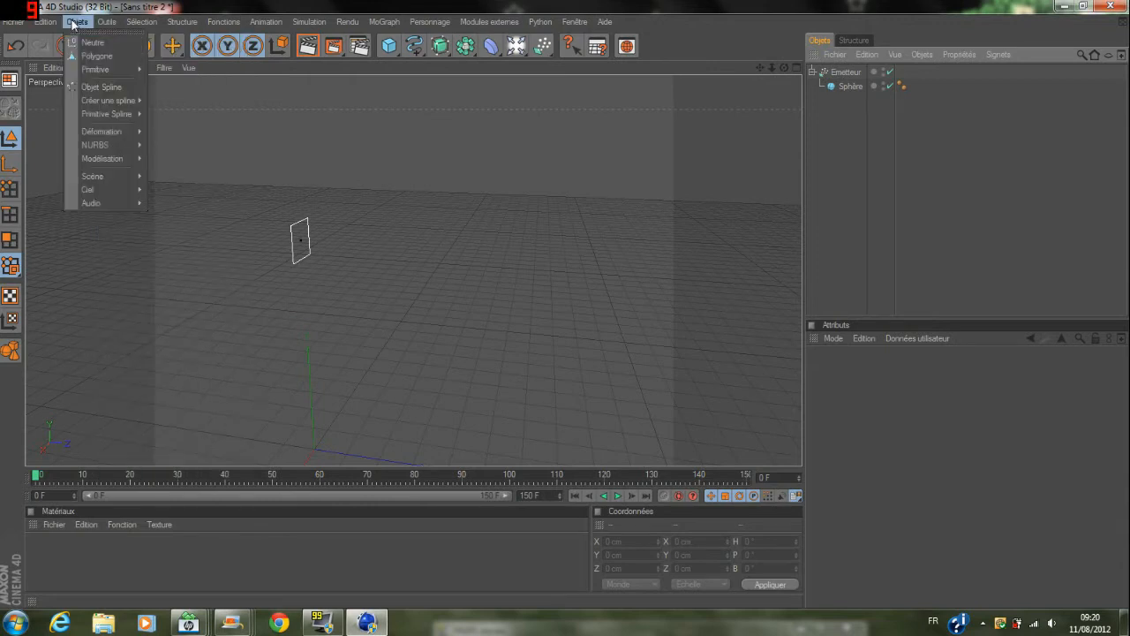
mouse_move(103, 147)
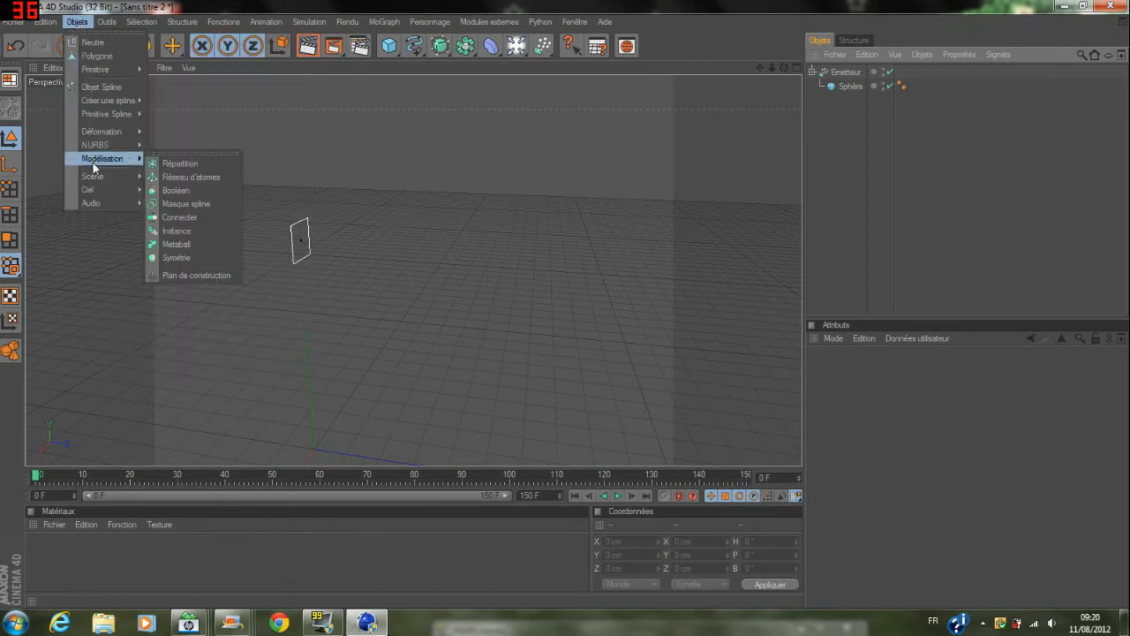
left_click(200, 250)
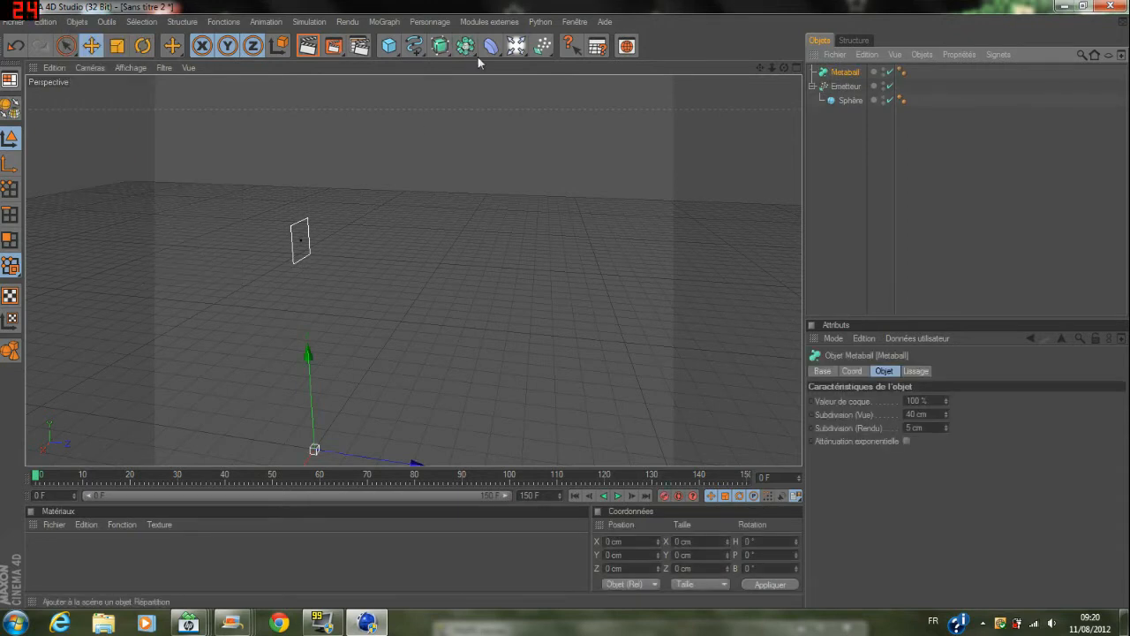
Make the emitter a child of the Metaball object, preview the merged particles, and rewind to frame 0.
left_click_drag(840, 85, 848, 72)
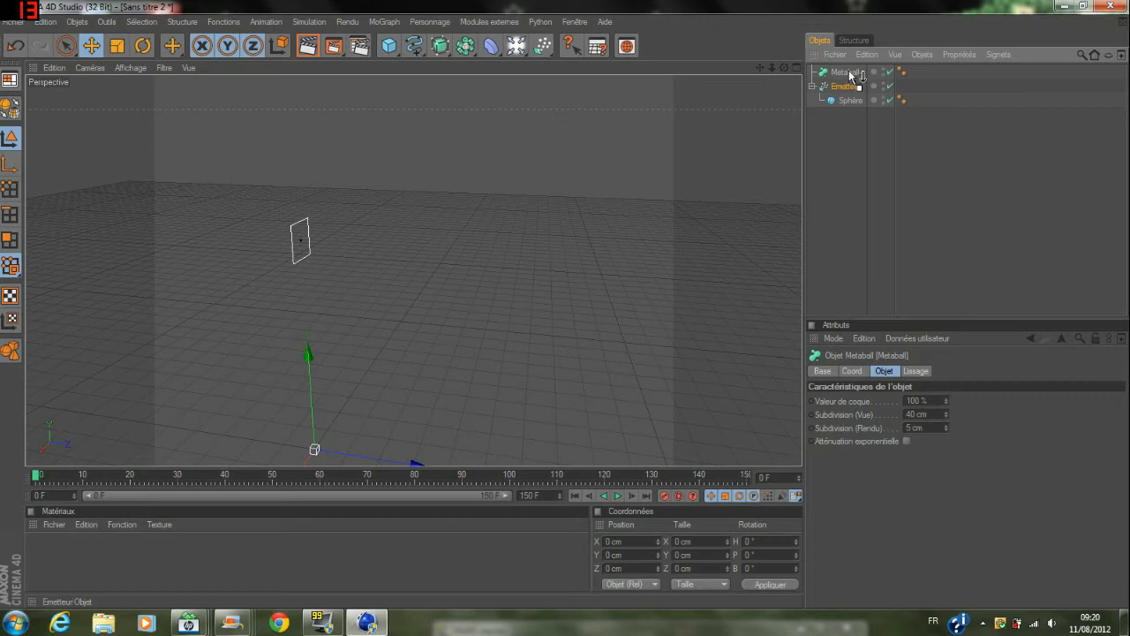
left_click(823, 154)
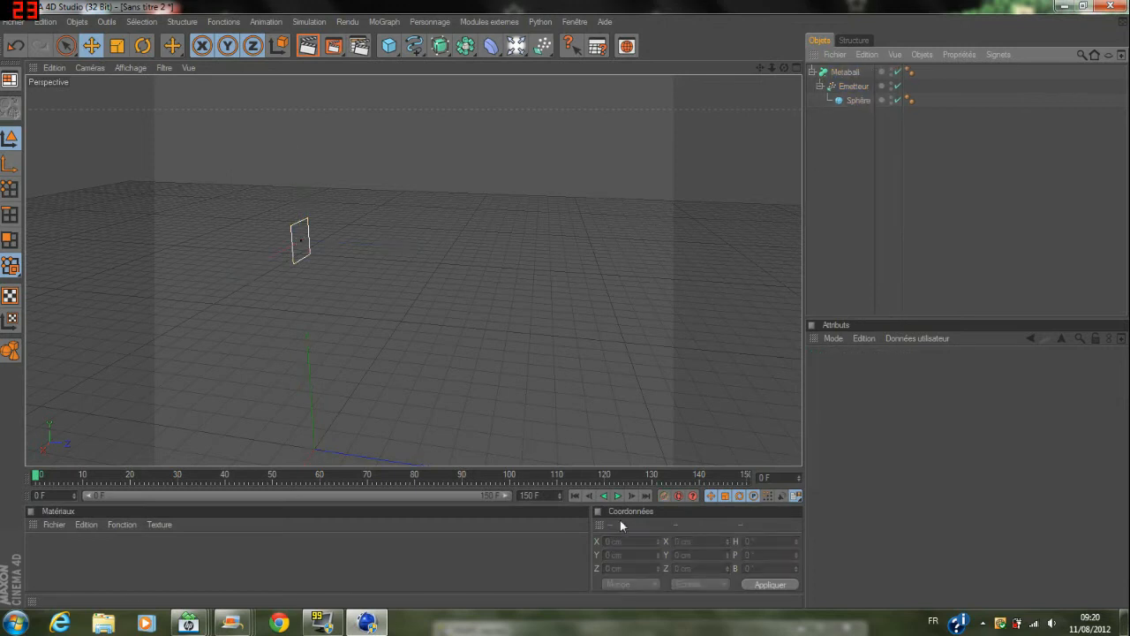
left_click(621, 496)
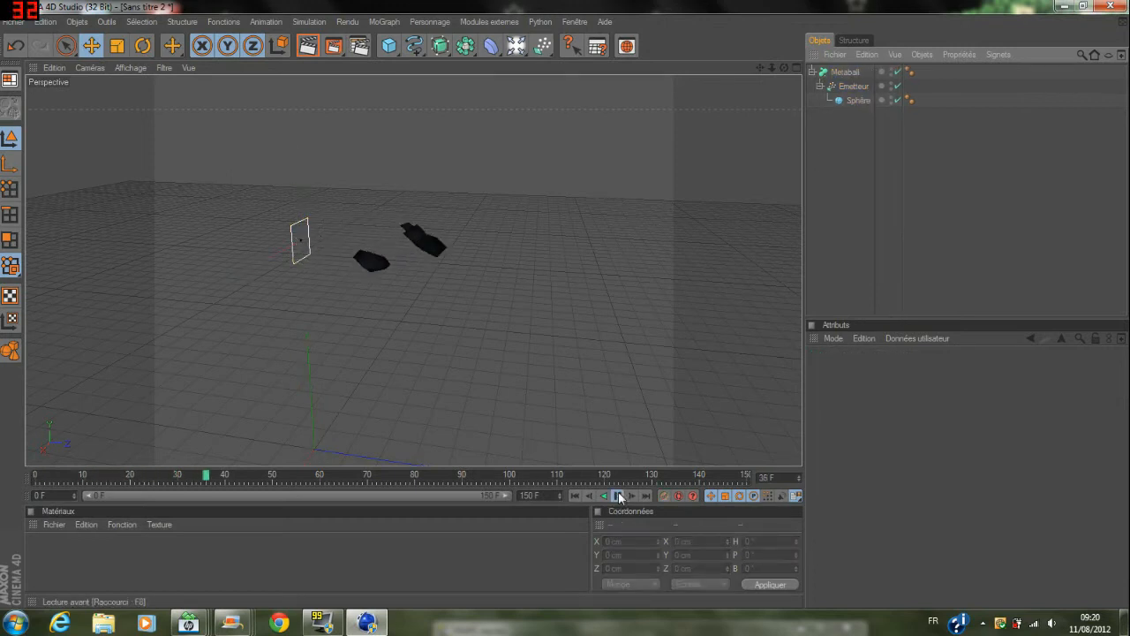
left_click(621, 497)
left_click(574, 496)
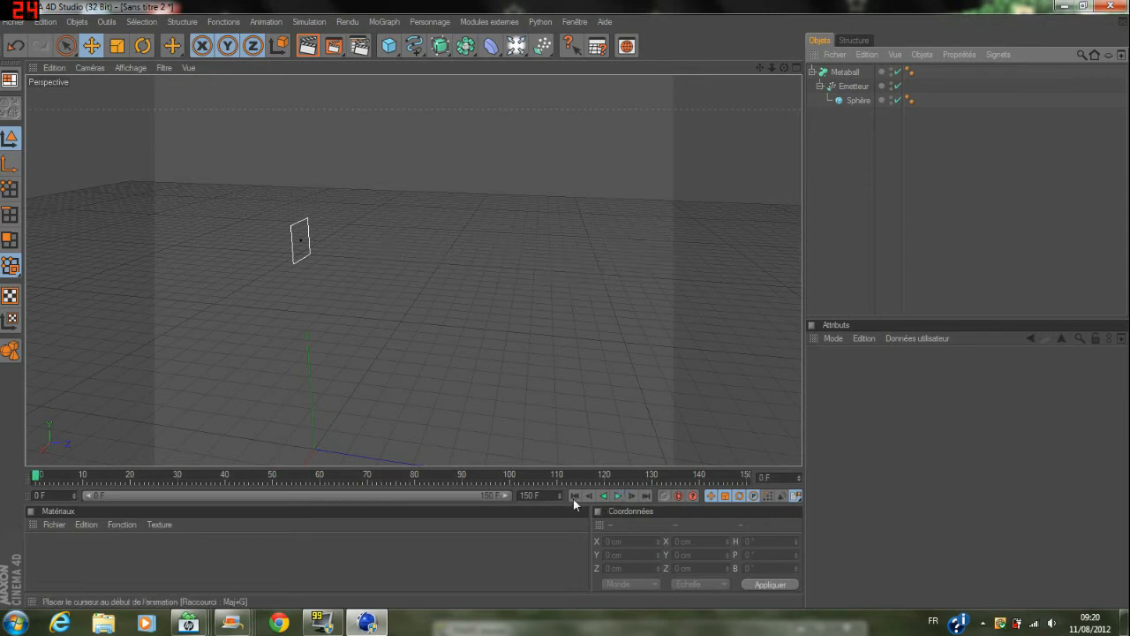
Set the Metaball's shell value (Valeur de coque) to 400 % and both its view and render subdivisions to 30 cm.
left_click(852, 86)
left_click(846, 71)
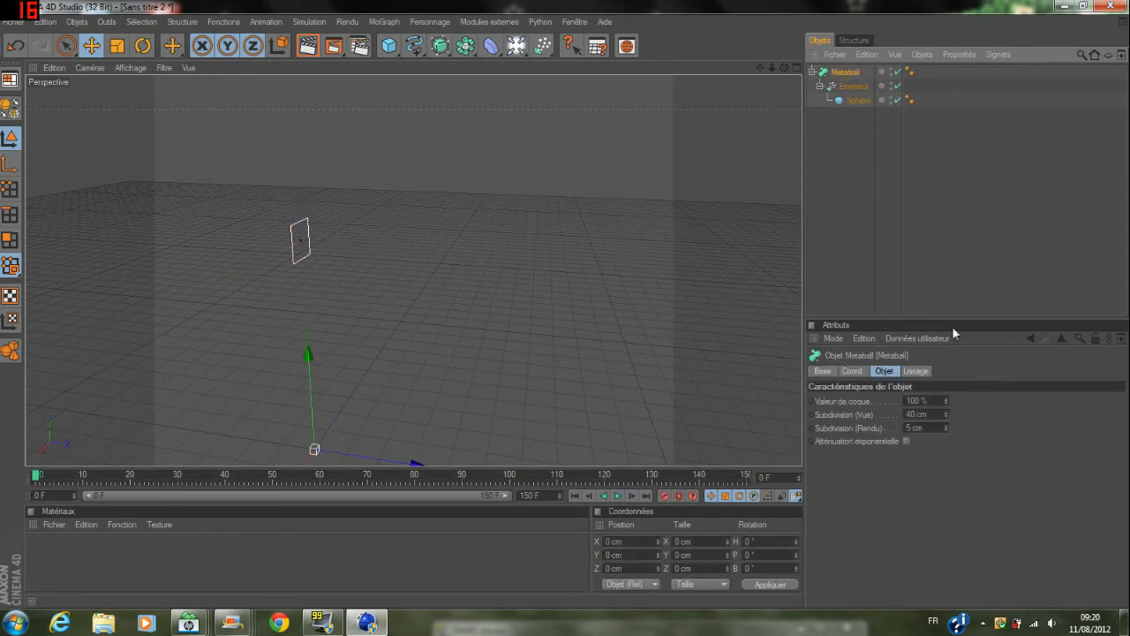
double_click(913, 401)
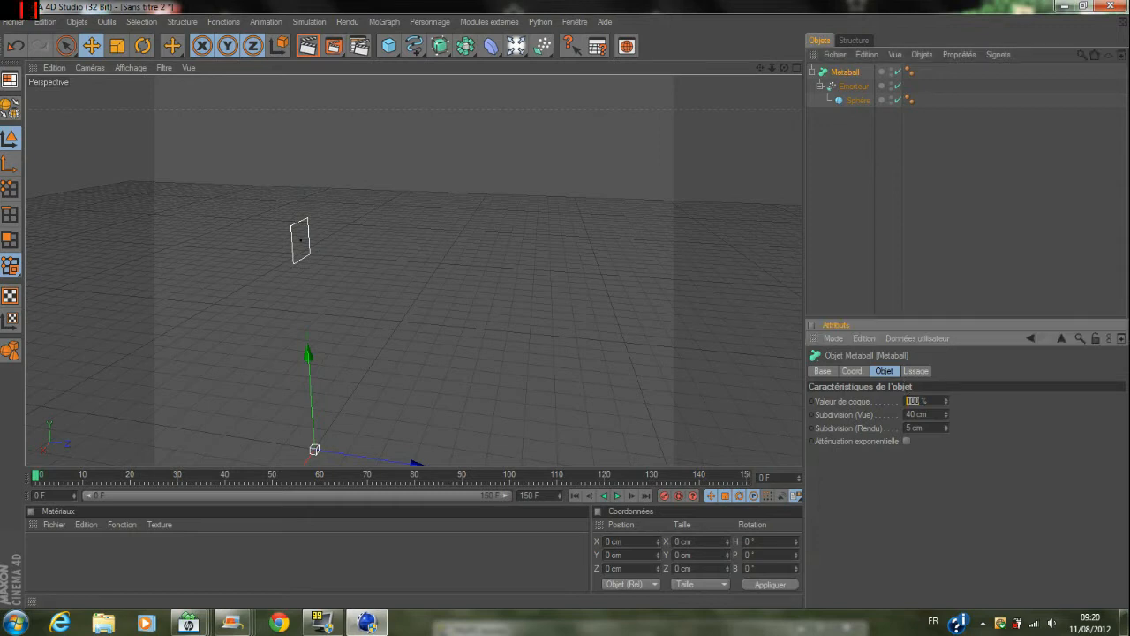
type("400")
key("Return")
key("BackSpace")
type("3")
key("Tab")
type("30")
key("Return")
Preview the emission with the new Metaball settings, rewind to frame 0, and check the sphere's and emitter's attributes.
left_click(618, 495)
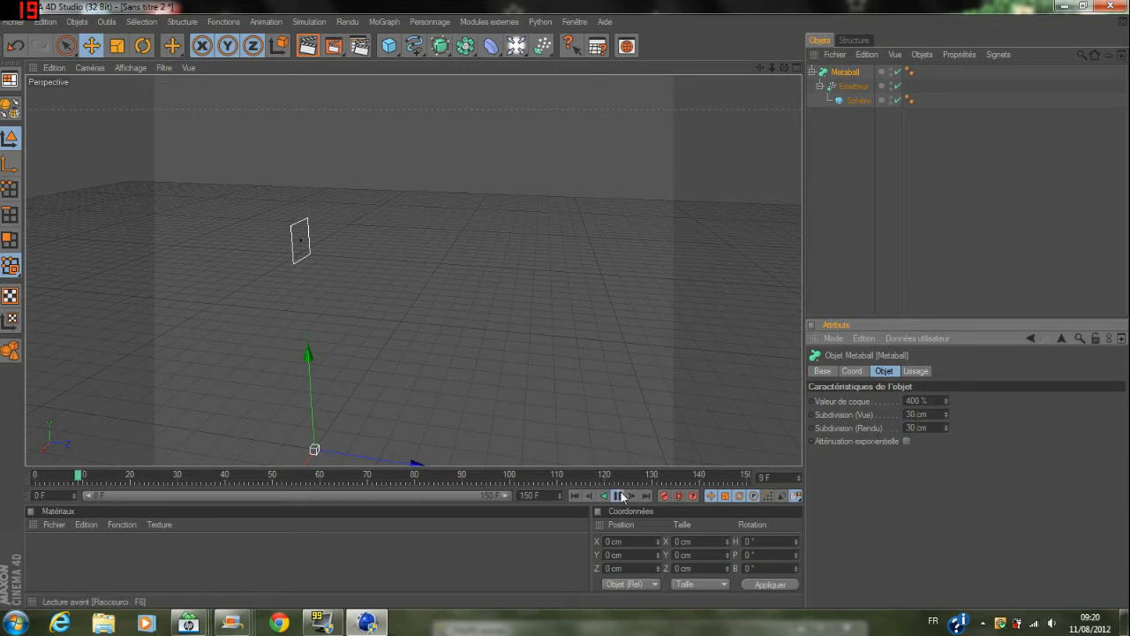
left_click(621, 496)
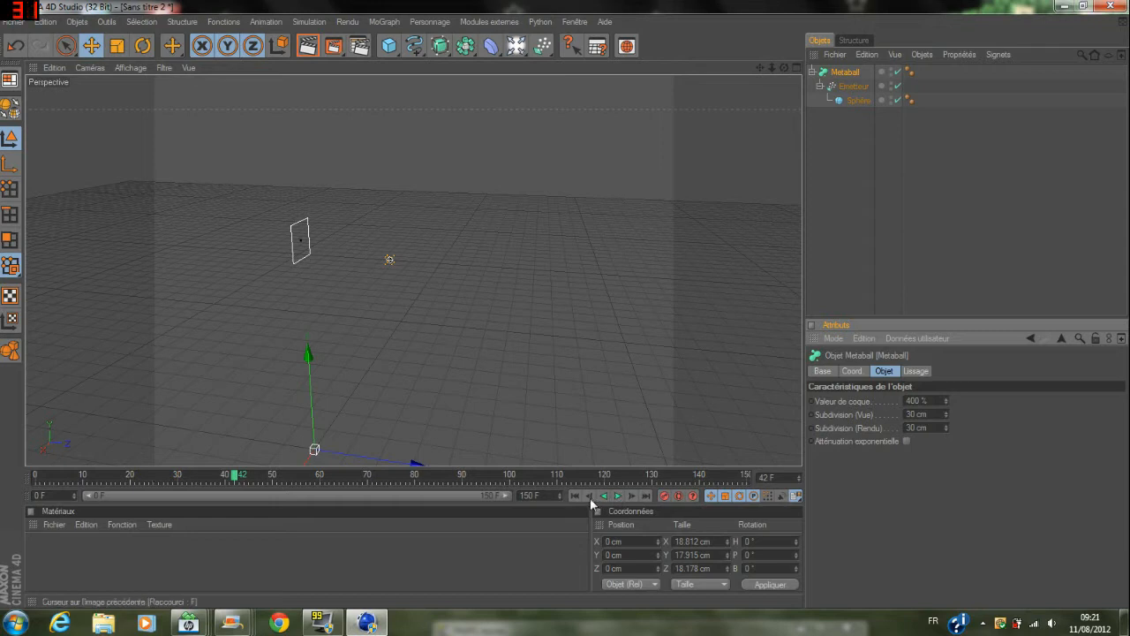
left_click(575, 496)
left_click(857, 101)
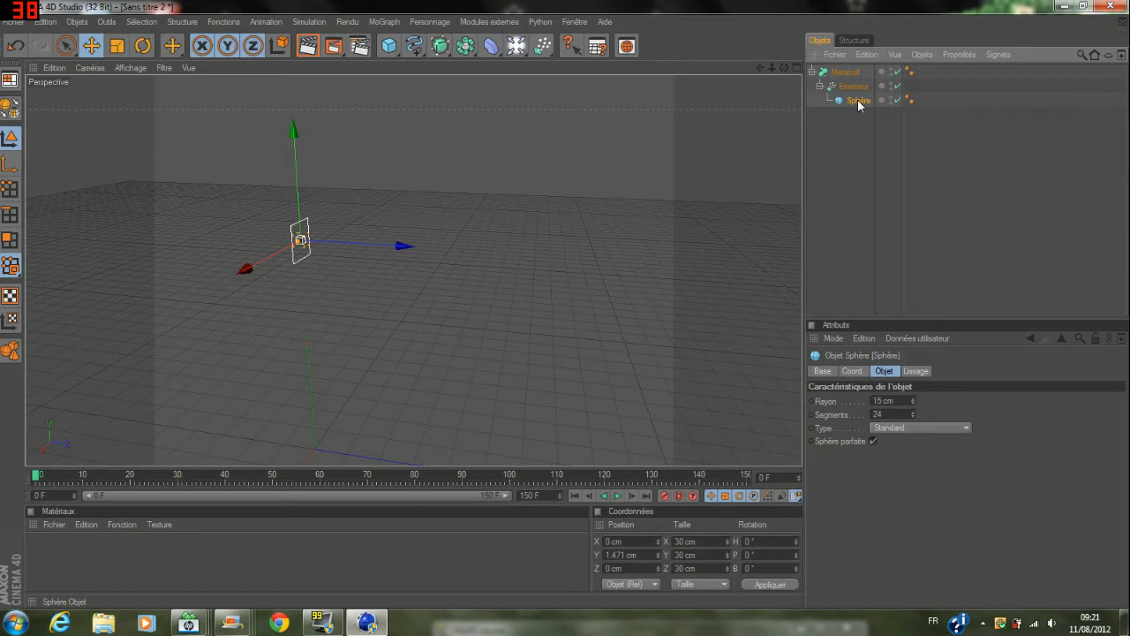
left_click(853, 86)
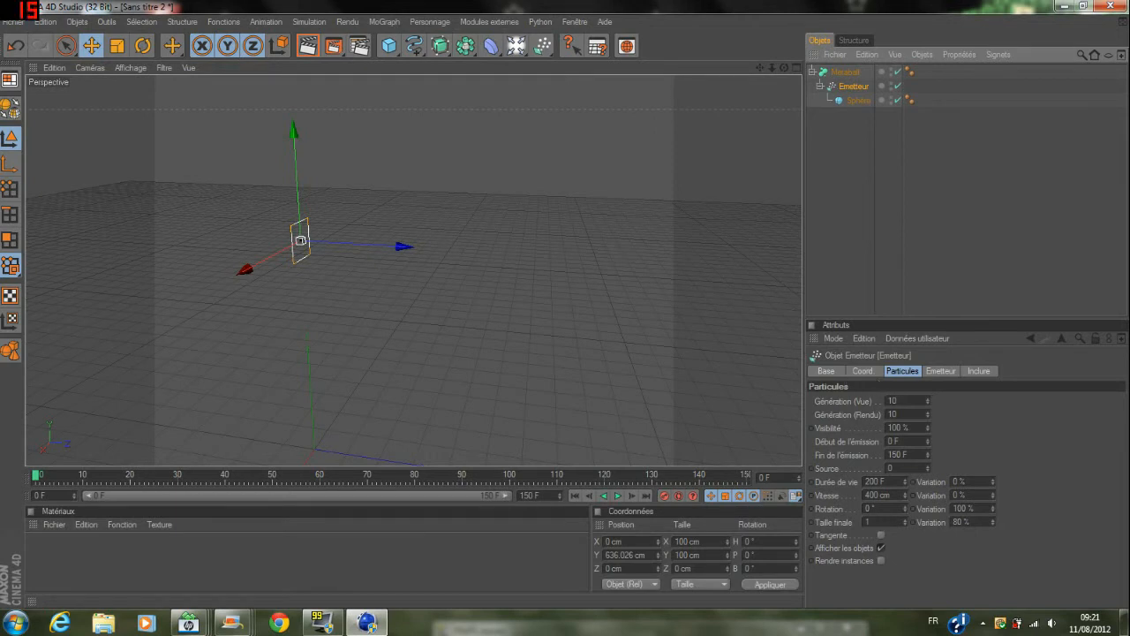
Open the finished "eau realiste qui coule" project, check its emitter's particle settings, and close it without saving.
left_click(13, 21)
left_click(27, 57)
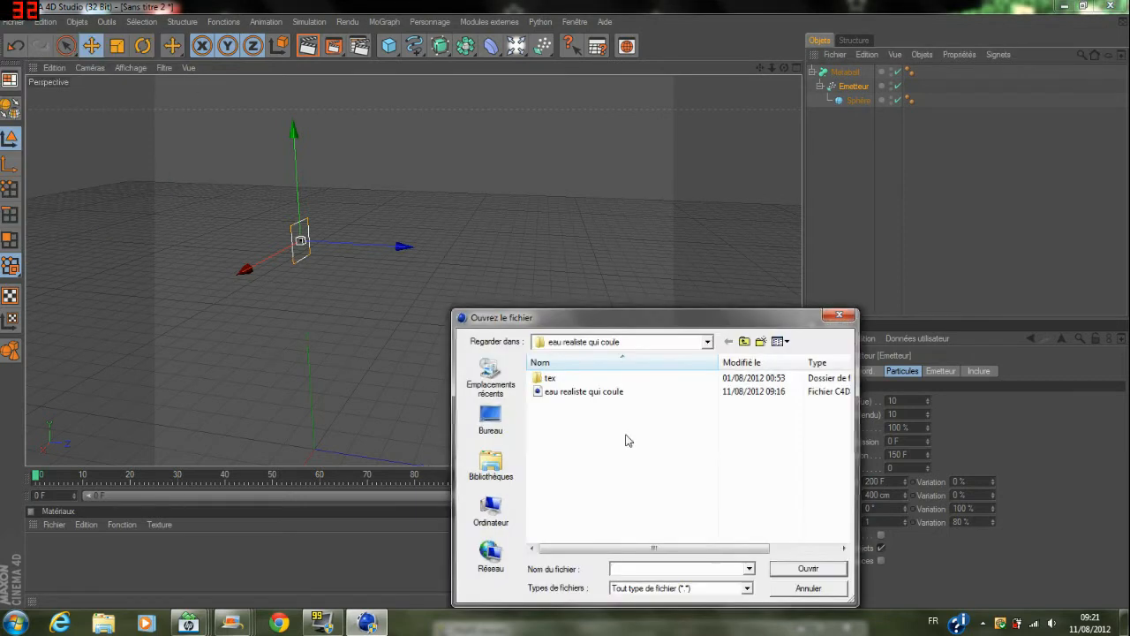
double_click(642, 392)
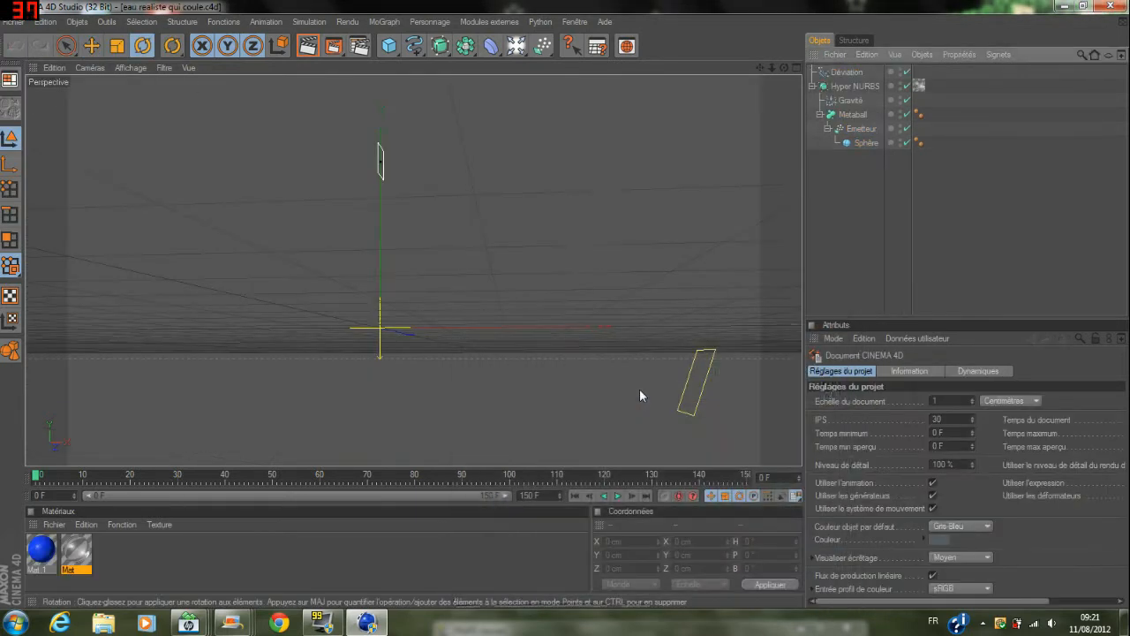
left_click(862, 129)
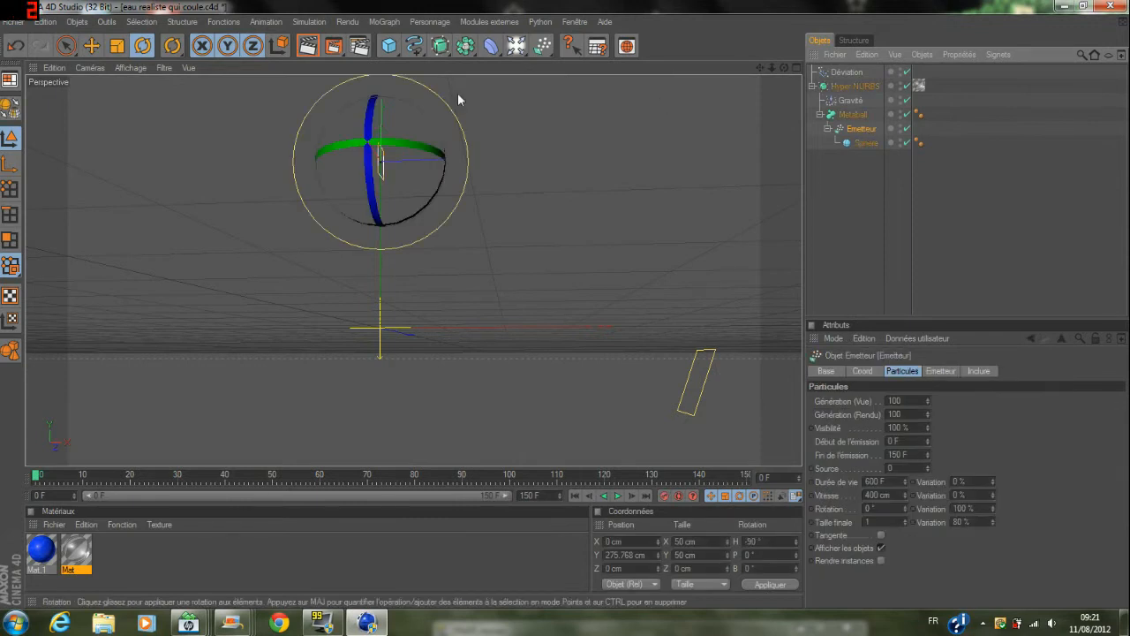
left_click(14, 21)
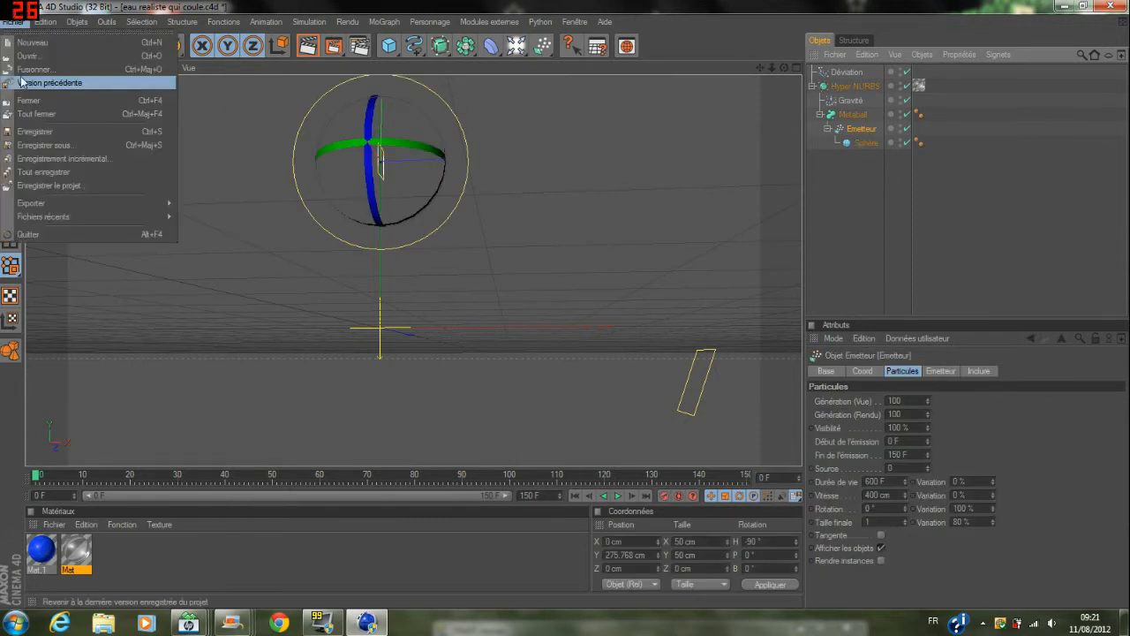
left_click(28, 100)
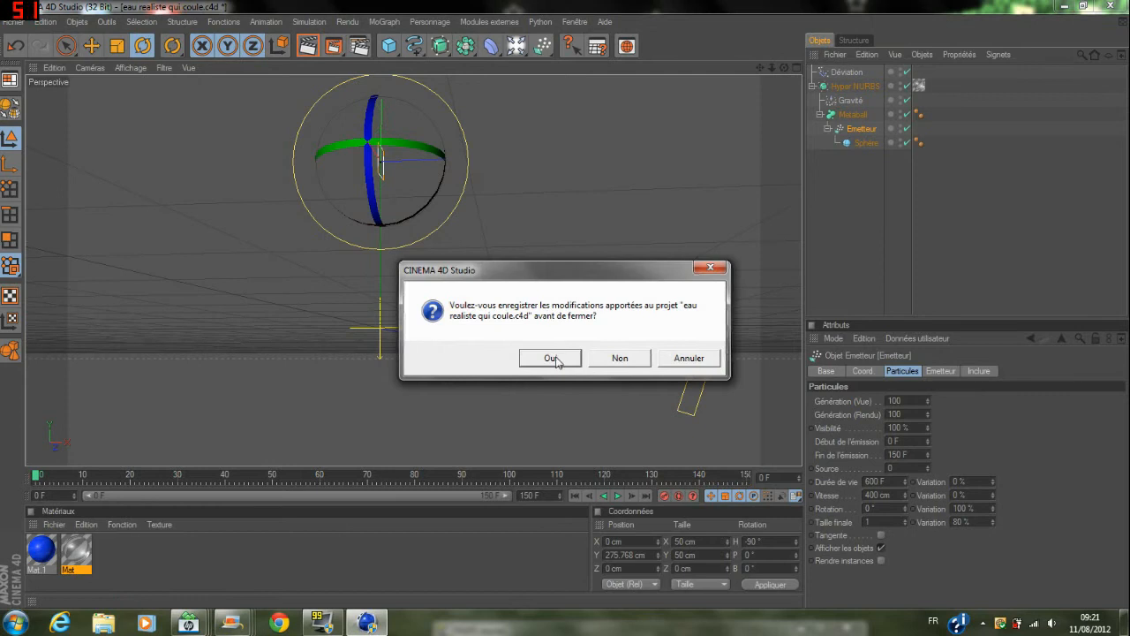
left_click(620, 357)
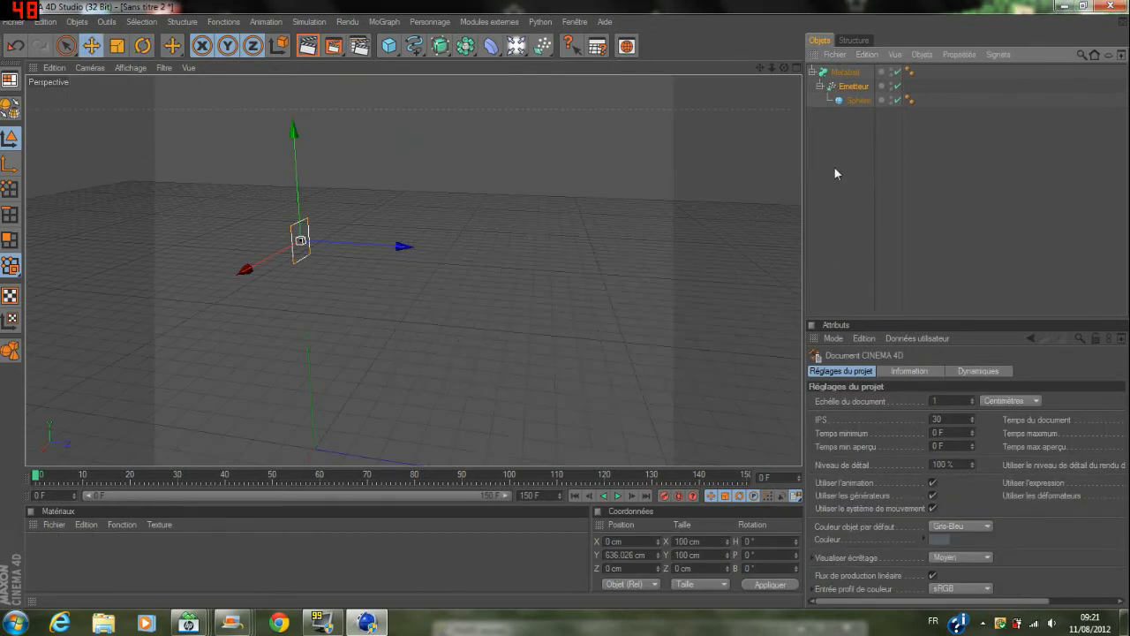
Set the emitter's view and render particle generation both to 100.
left_click(897, 401)
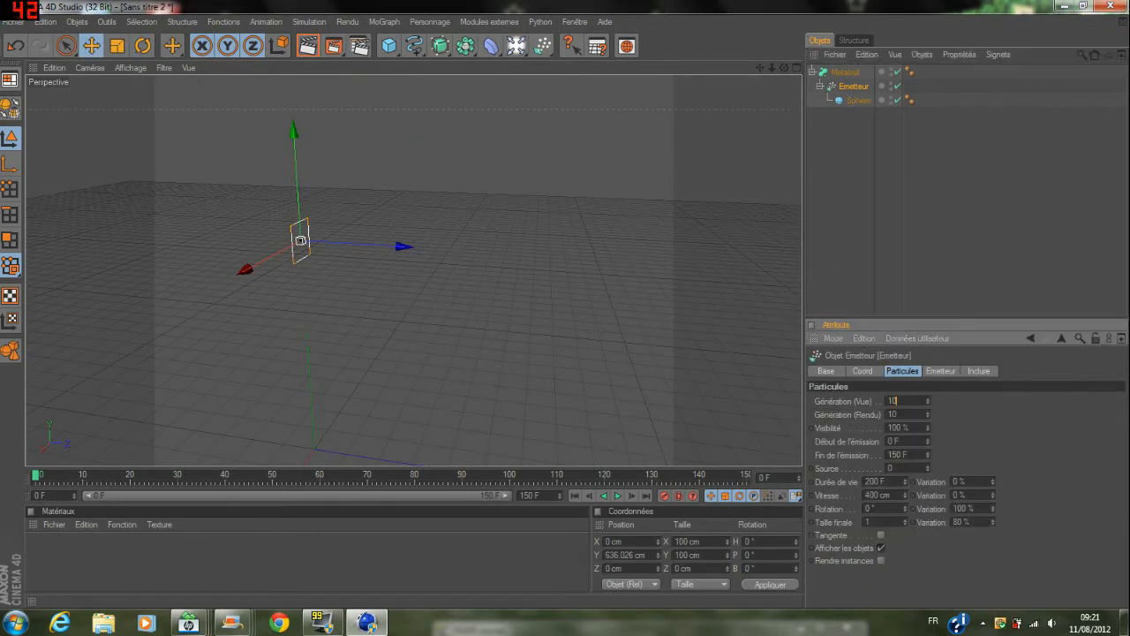
type("0")
left_click(897, 414)
type("0")
key("Return")
Preview the denser particle emission twice and rewind the animation to frame 0.
left_click(618, 495)
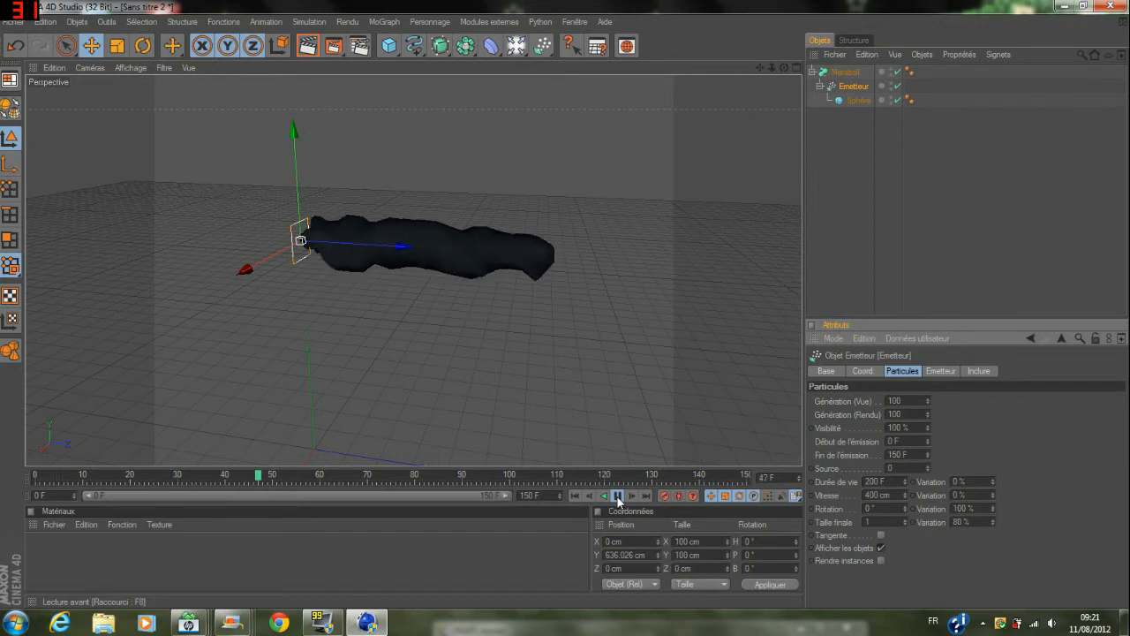
left_click(618, 495)
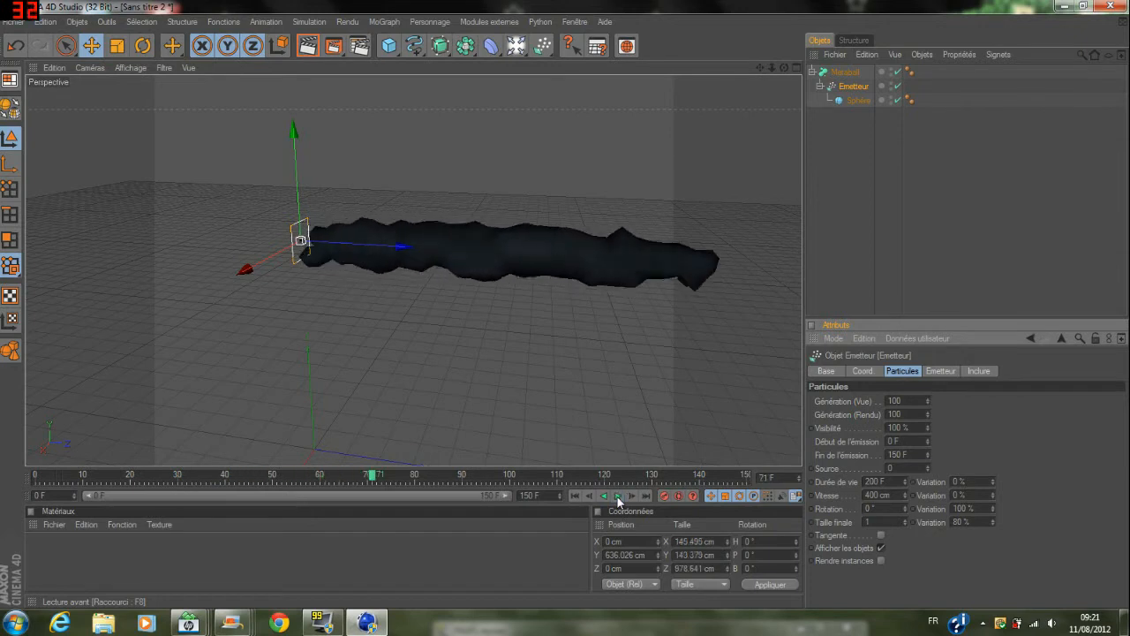
left_click(570, 491)
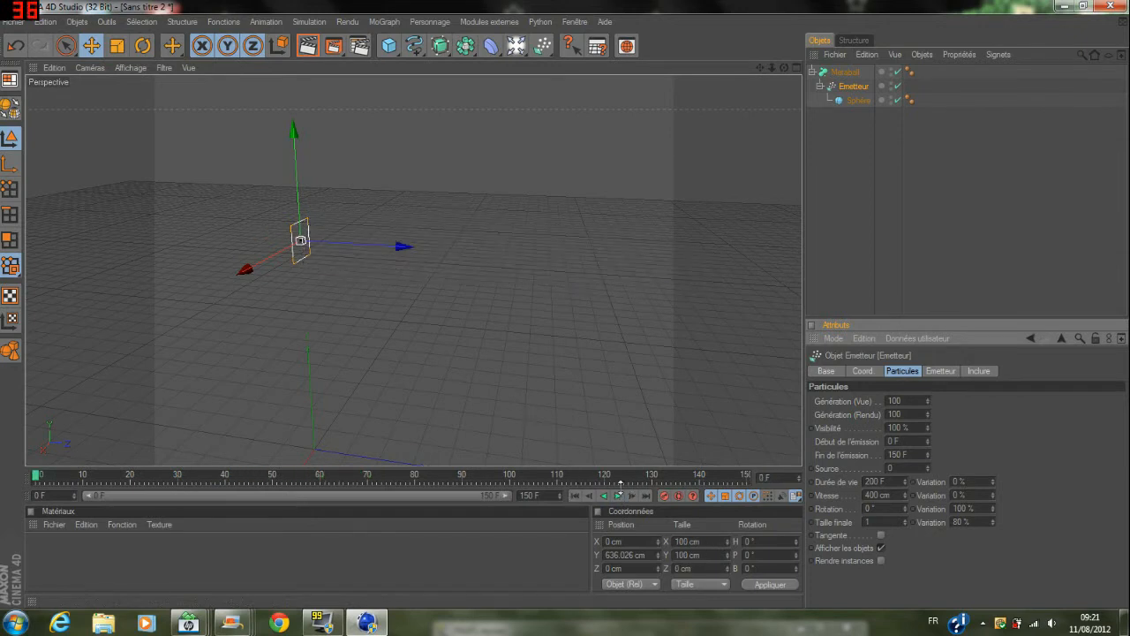
left_click(618, 496)
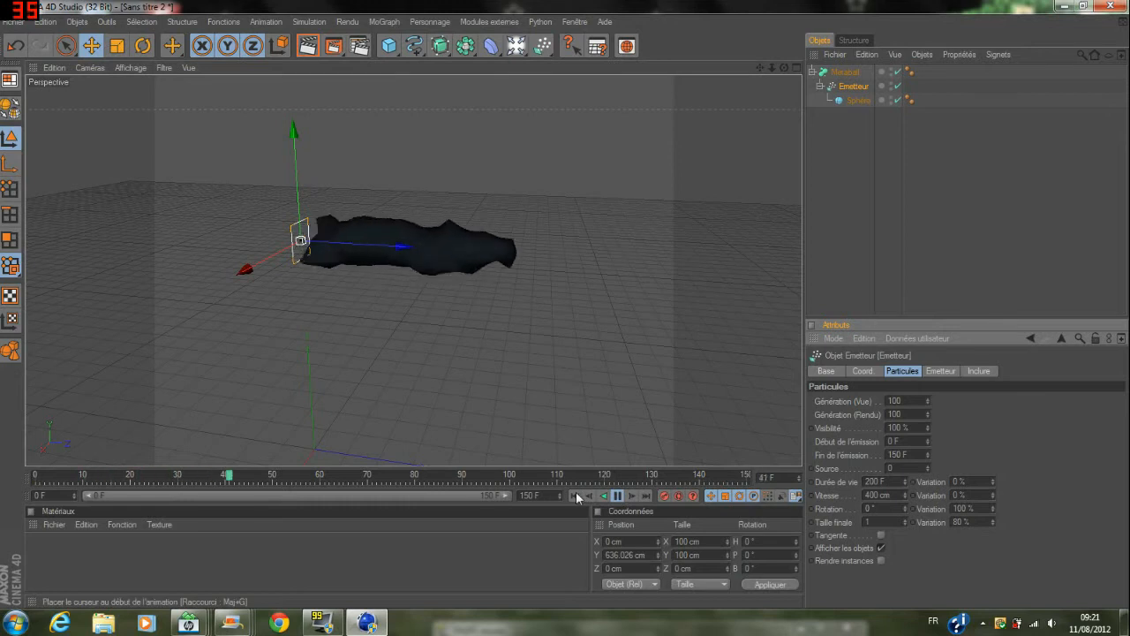
left_click(618, 496)
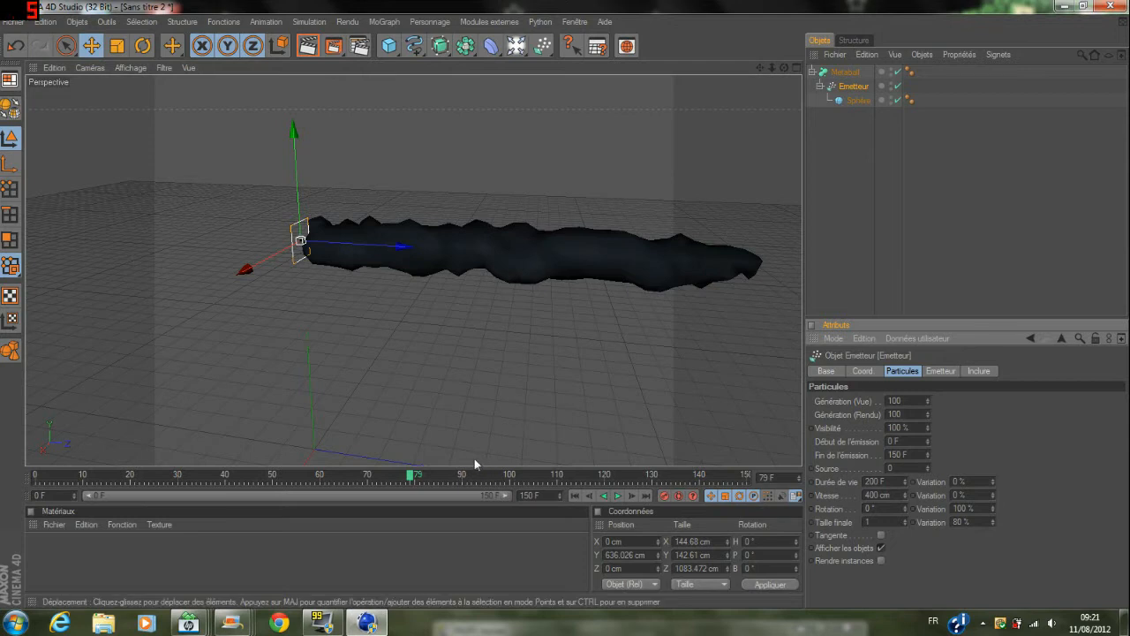
left_click(575, 495)
Add a Hyper NURBS object and make the Metaball its child.
left_click(852, 177)
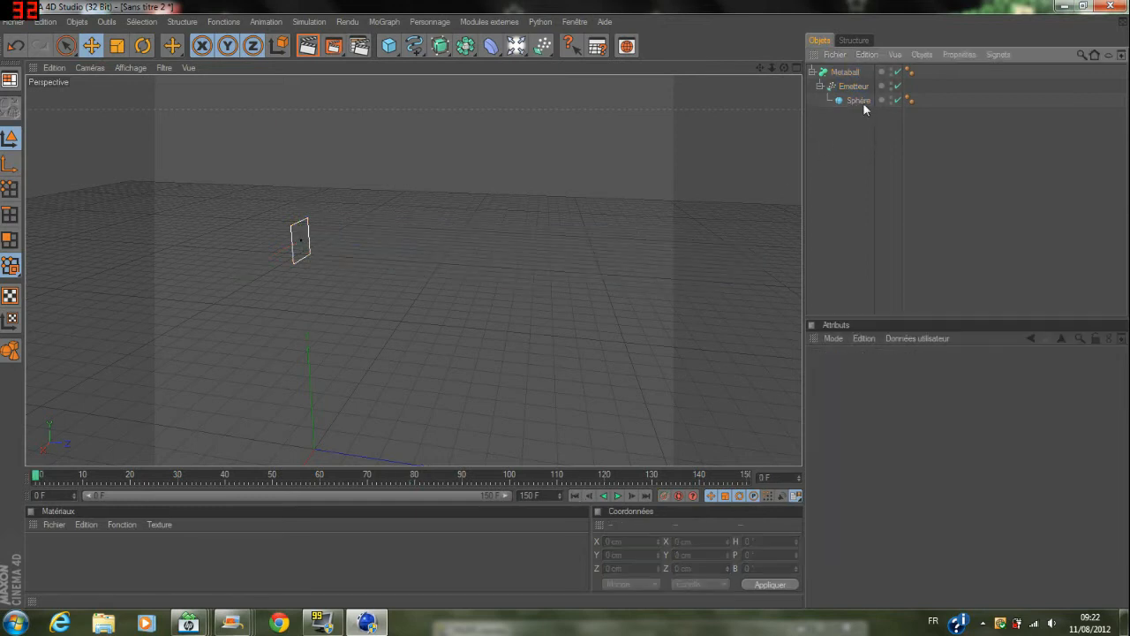
left_click(442, 46)
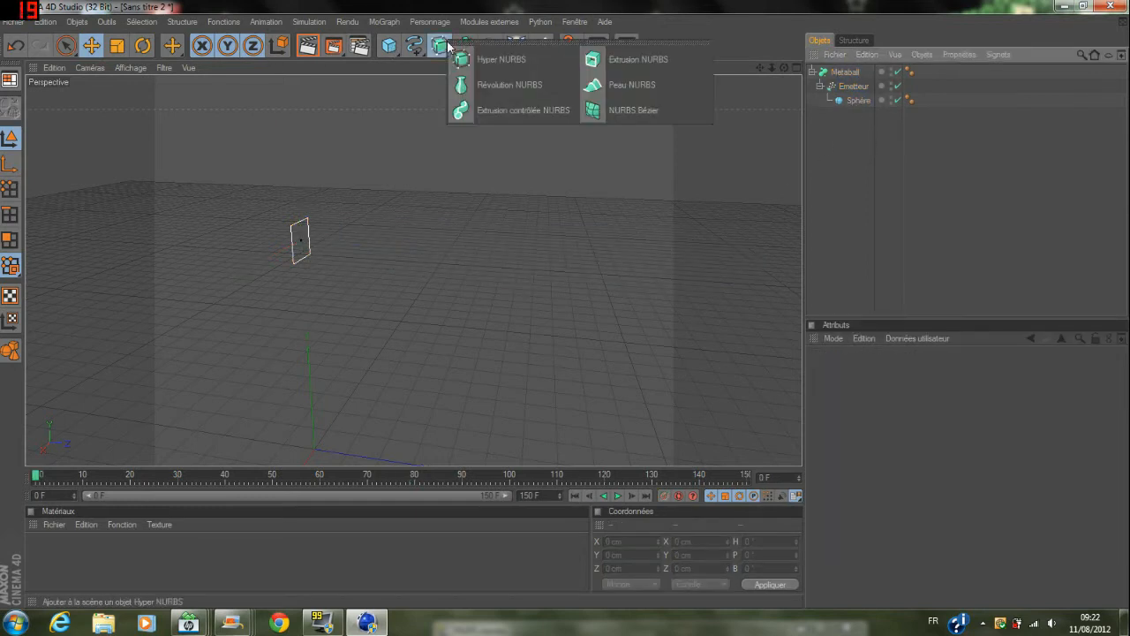
left_click(484, 66)
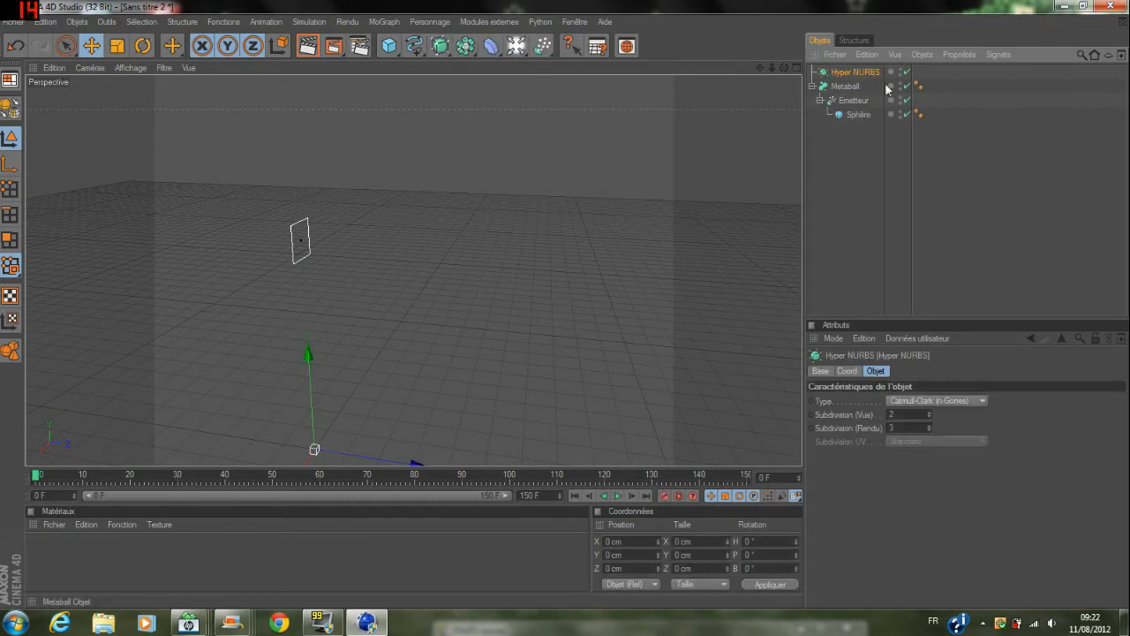
left_click_drag(841, 88, 860, 70)
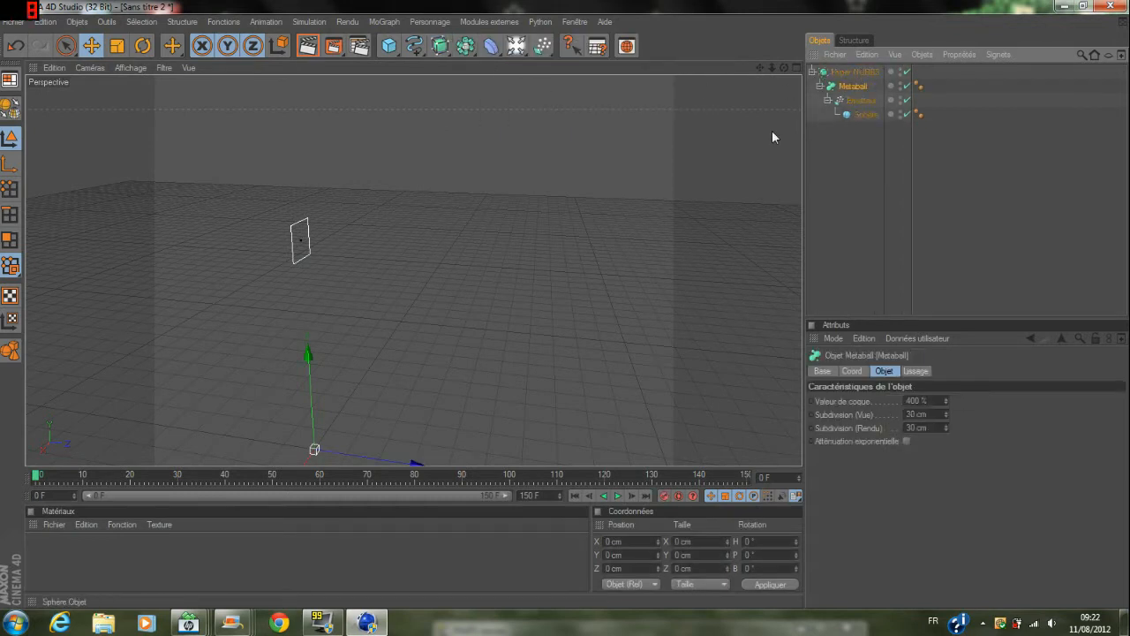
Add a Gravité particle modifier and place it inside the Hyper NURBS, above the Metaball.
left_click(542, 46)
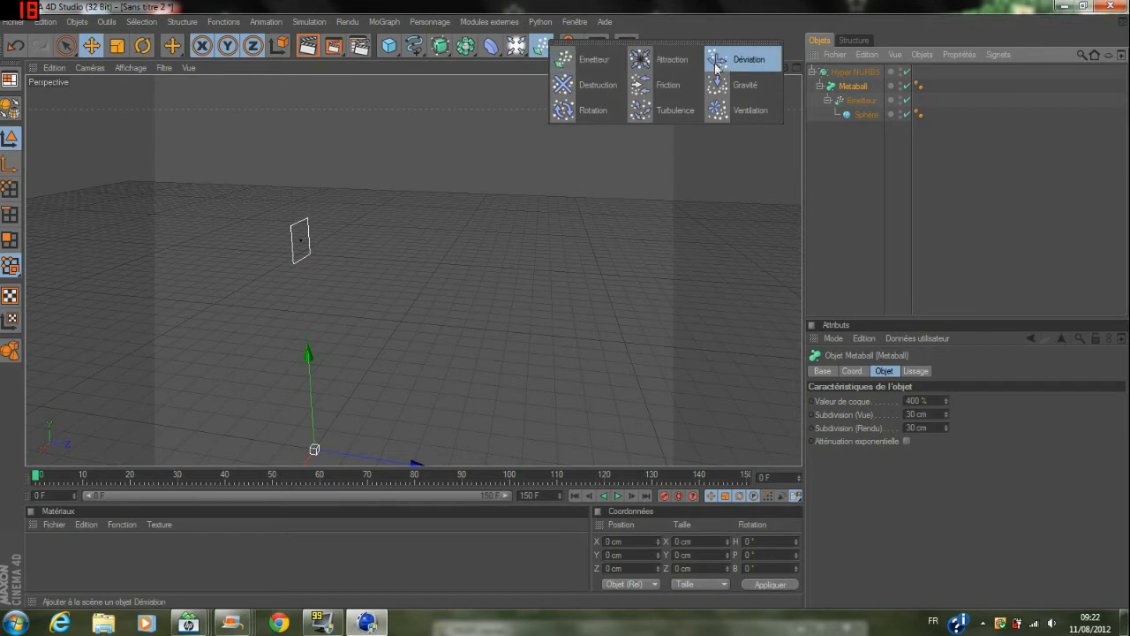
left_click(745, 85)
left_click_drag(843, 72, 853, 88)
left_click(882, 184)
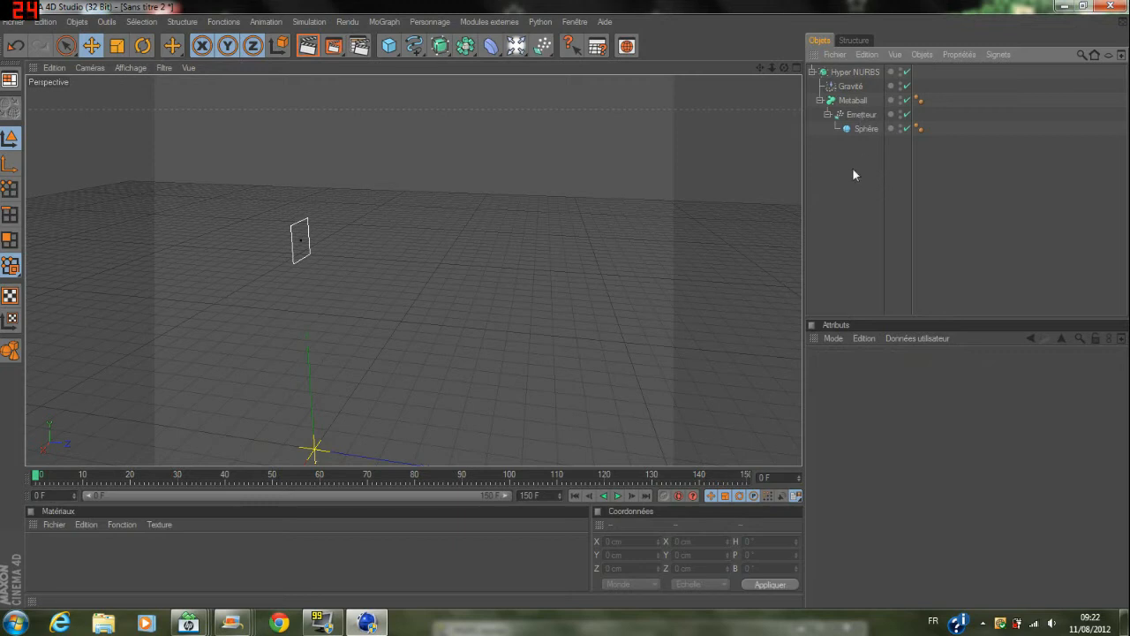
Enter a new acceleration value for the Gravité object.
left_click(852, 87)
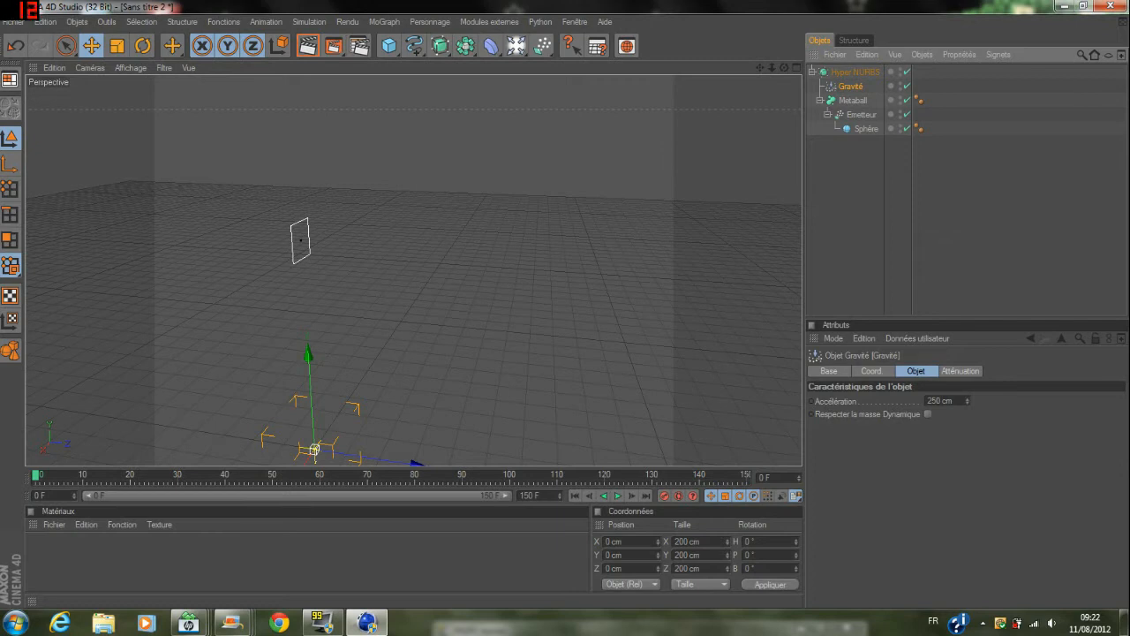
double_click(934, 401)
type("50")
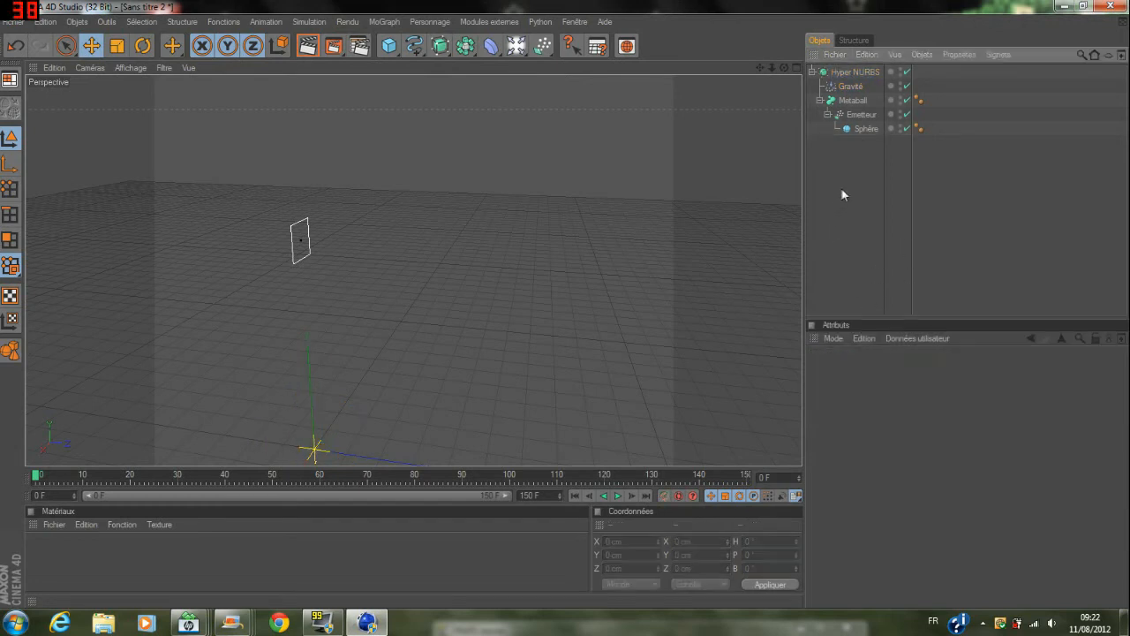
Set the Hyper NURBS view subdivision to 3 and its render subdivision to 1.
left_click(854, 75)
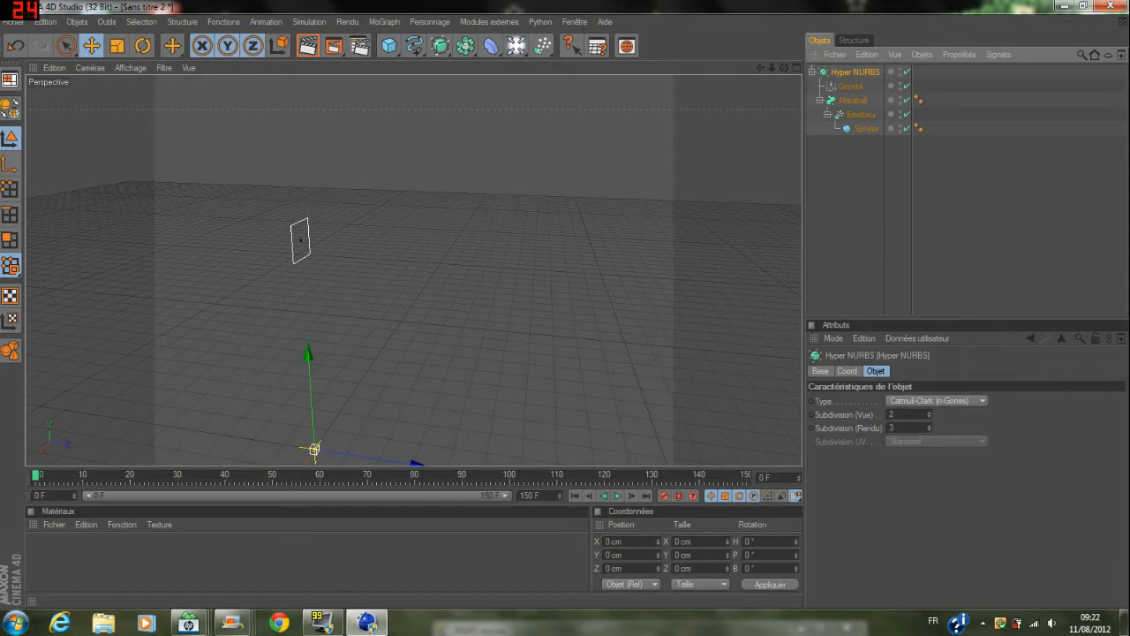
double_click(893, 414)
type("3")
key("Tab")
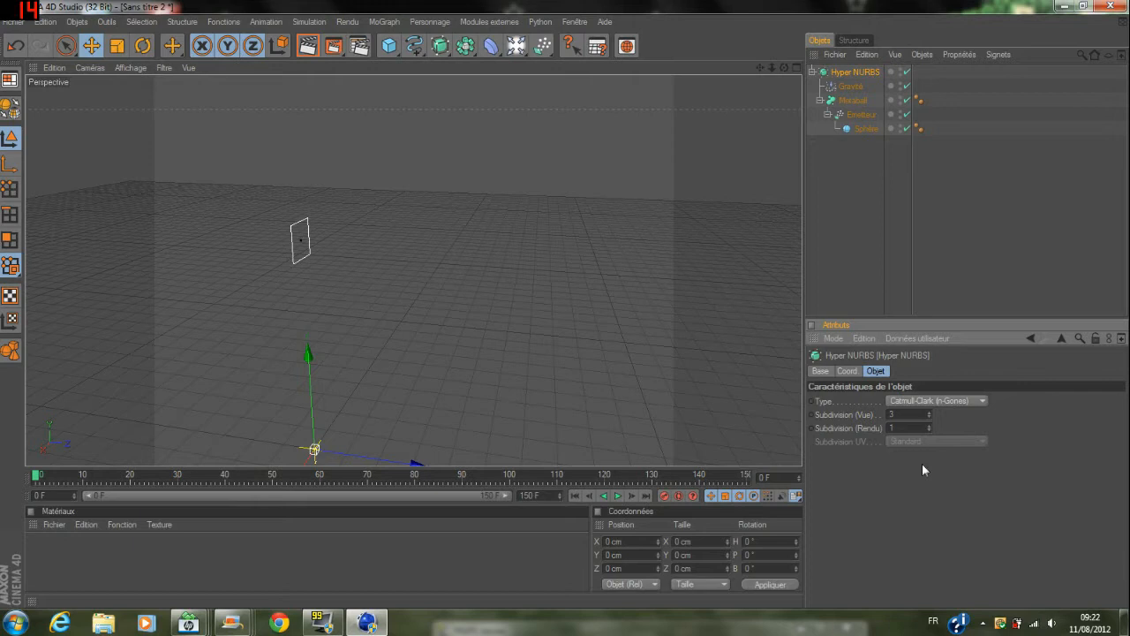
left_click(863, 233)
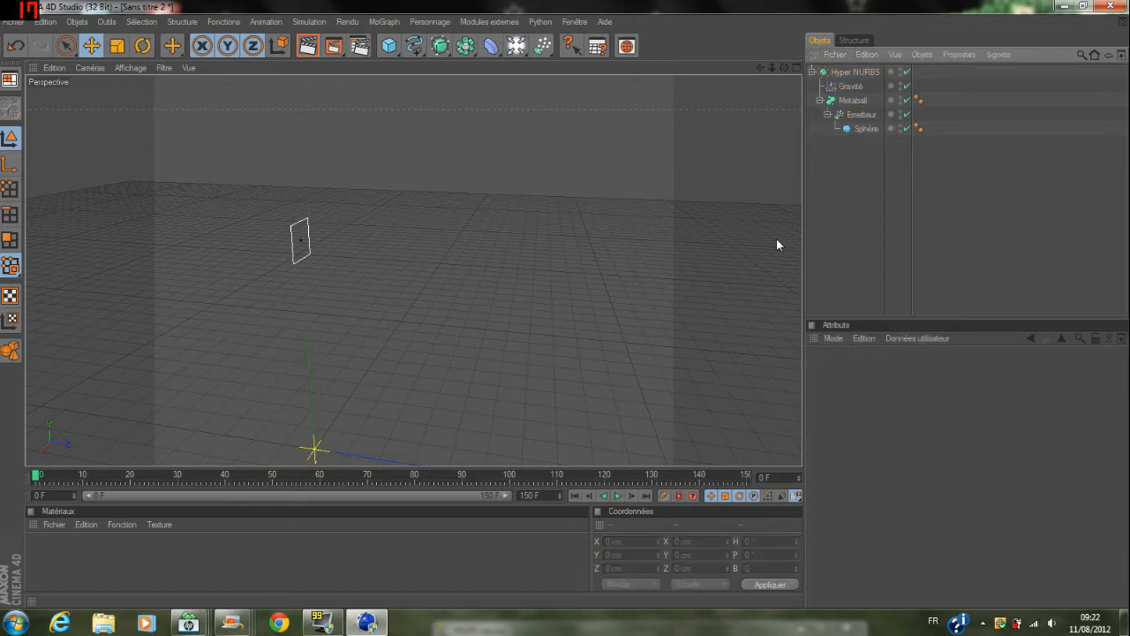
Preview the stream falling under gravity, then check the Hyper NURBS type and the Metaball's settings.
left_click(618, 495)
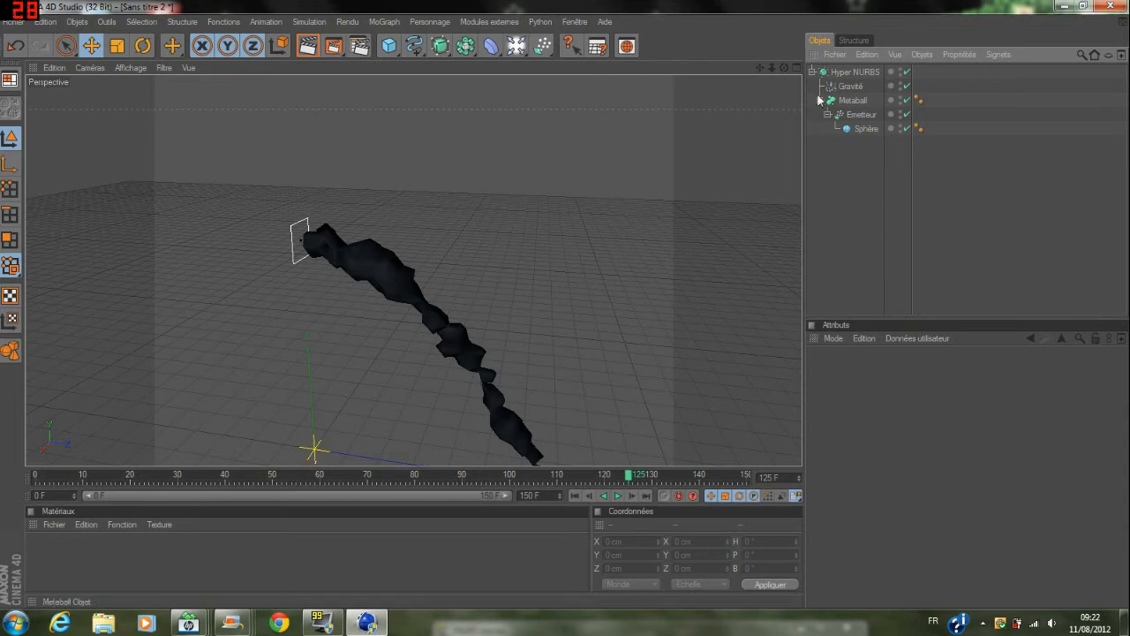
left_click(840, 74)
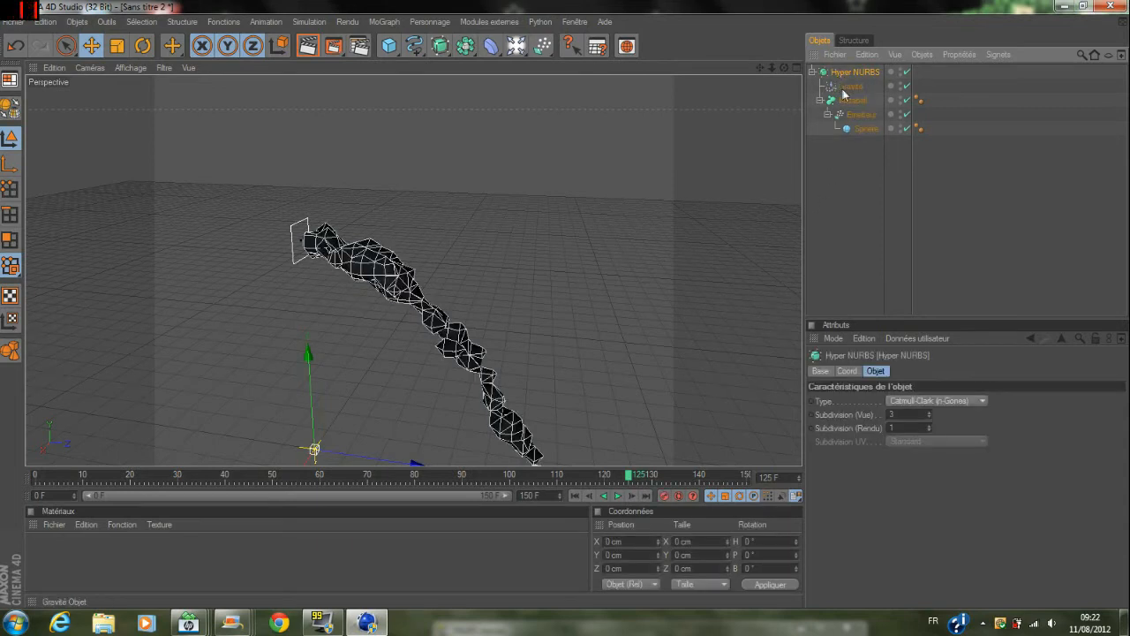
left_click(943, 399)
left_click(943, 397)
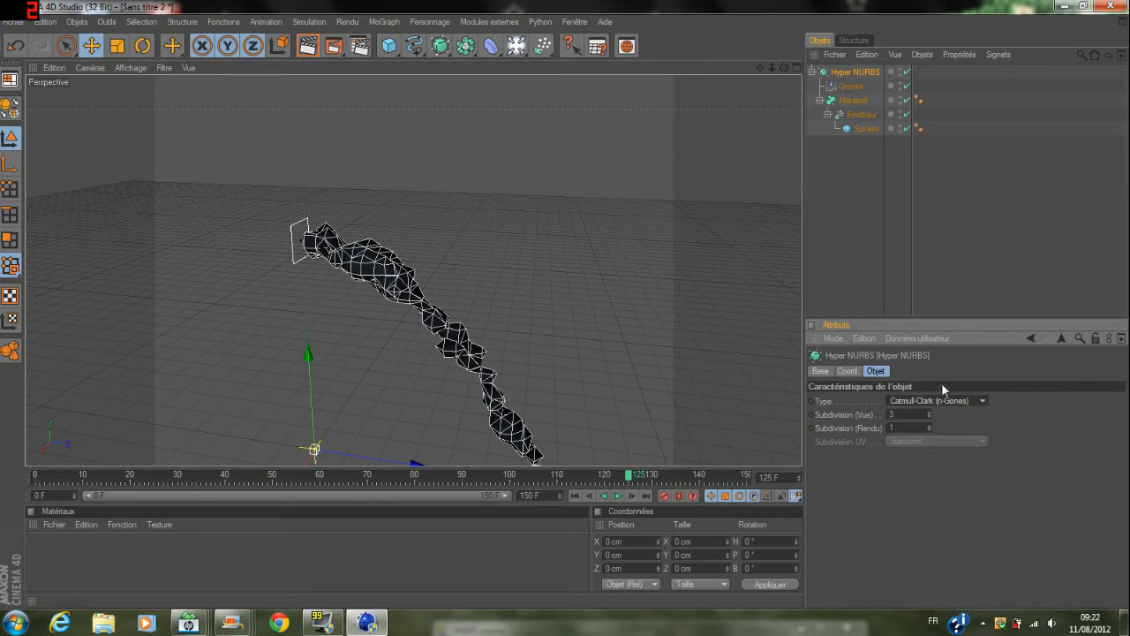
left_click(944, 286)
left_click(853, 101)
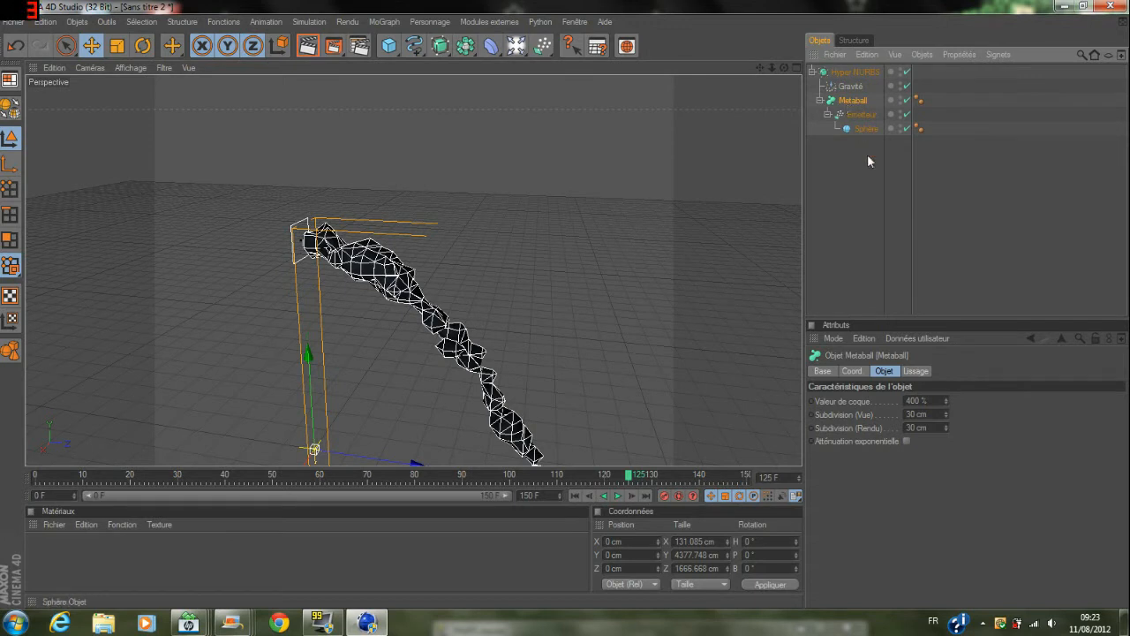
left_click(847, 212)
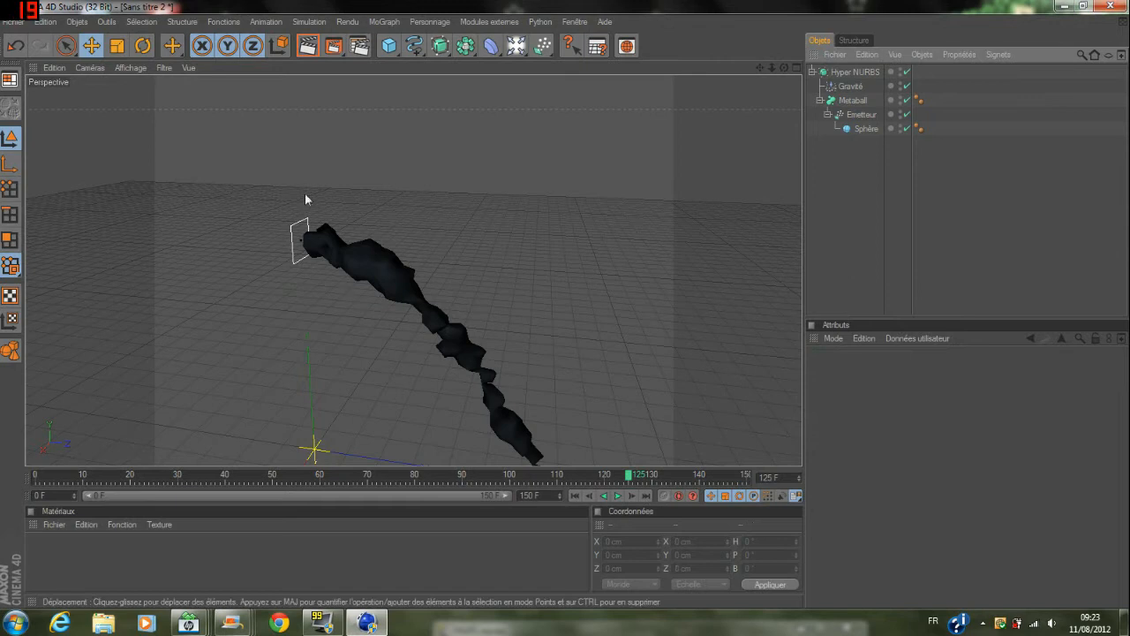
Set the emitter's view and render particle generation both to 150.
left_click(864, 116)
double_click(894, 401)
type("150")
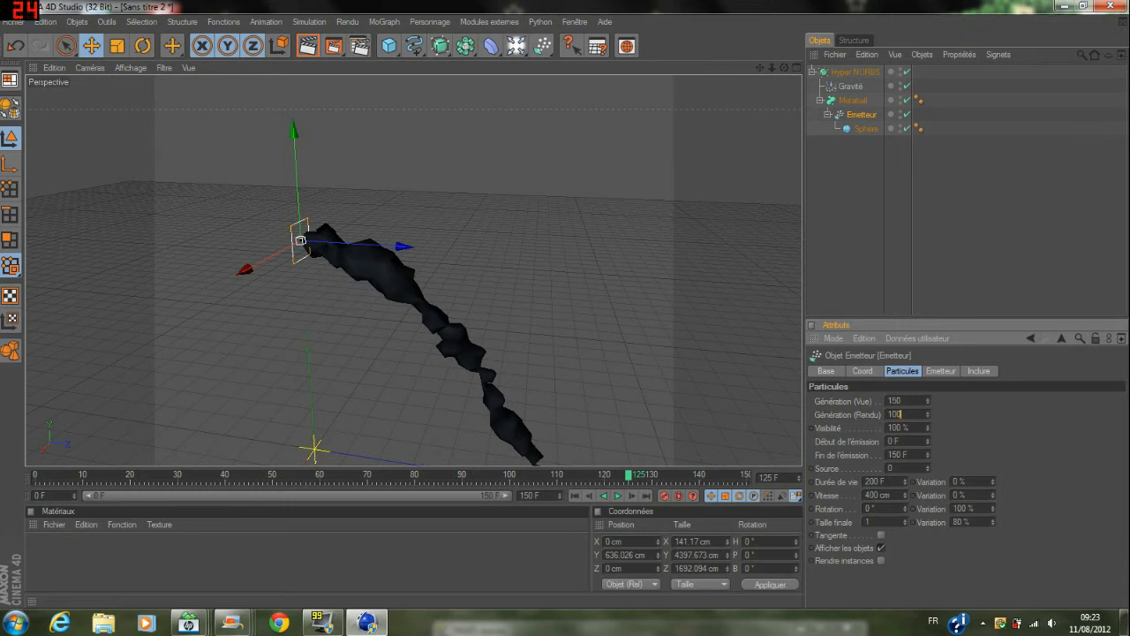
key("Tab")
type("150")
key("Return")
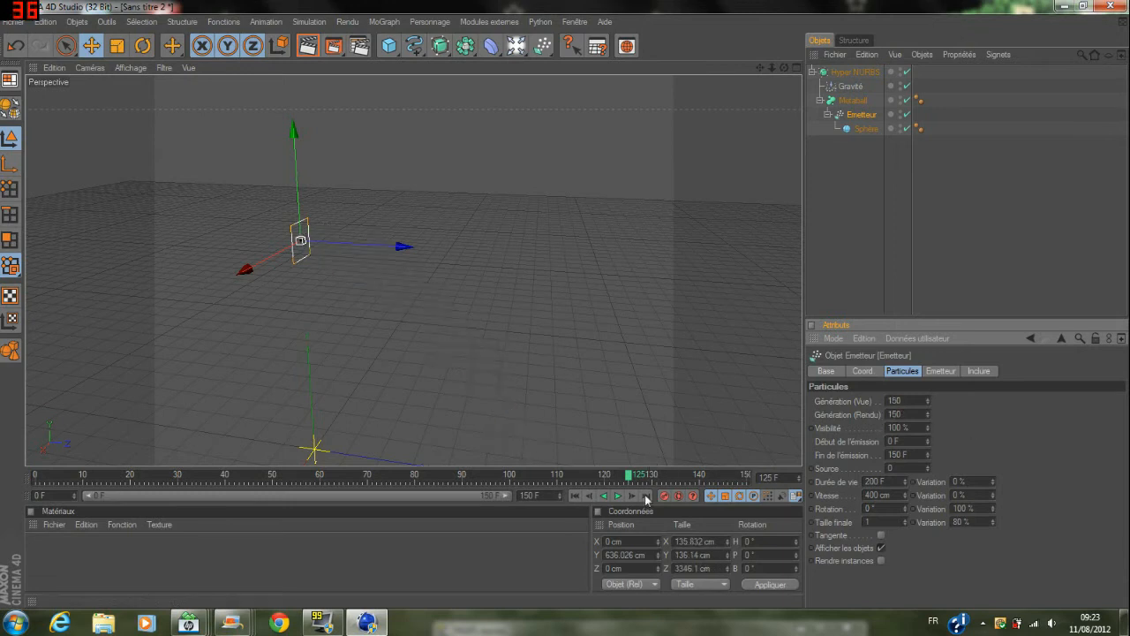
Preview the thicker falling stream and rewind the animation to frame 0.
left_click(618, 496)
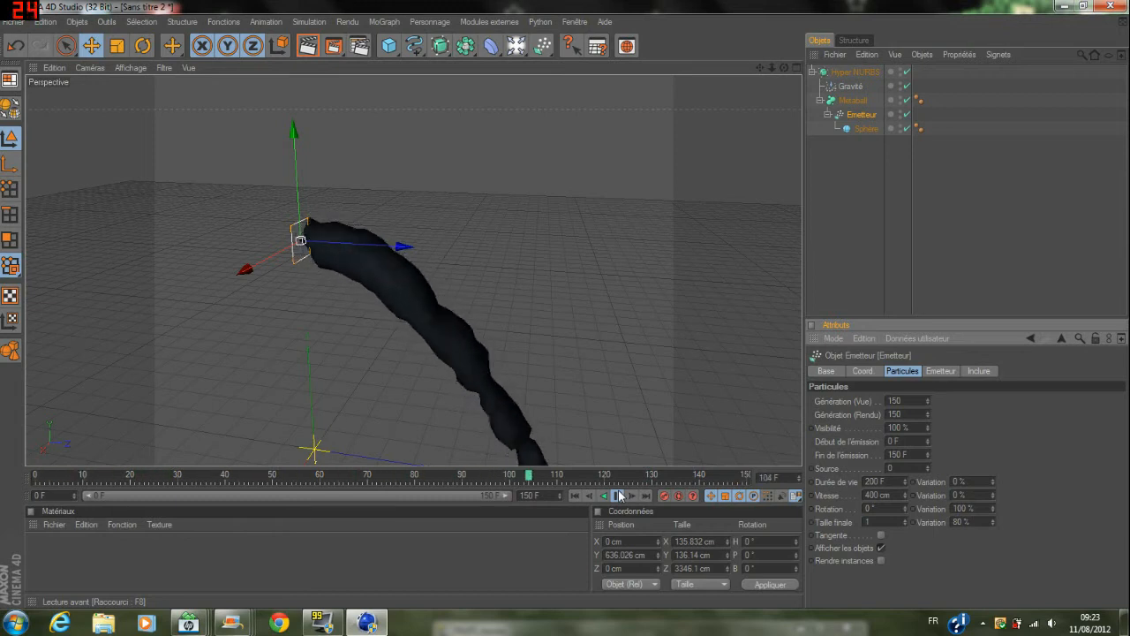
left_click(619, 495)
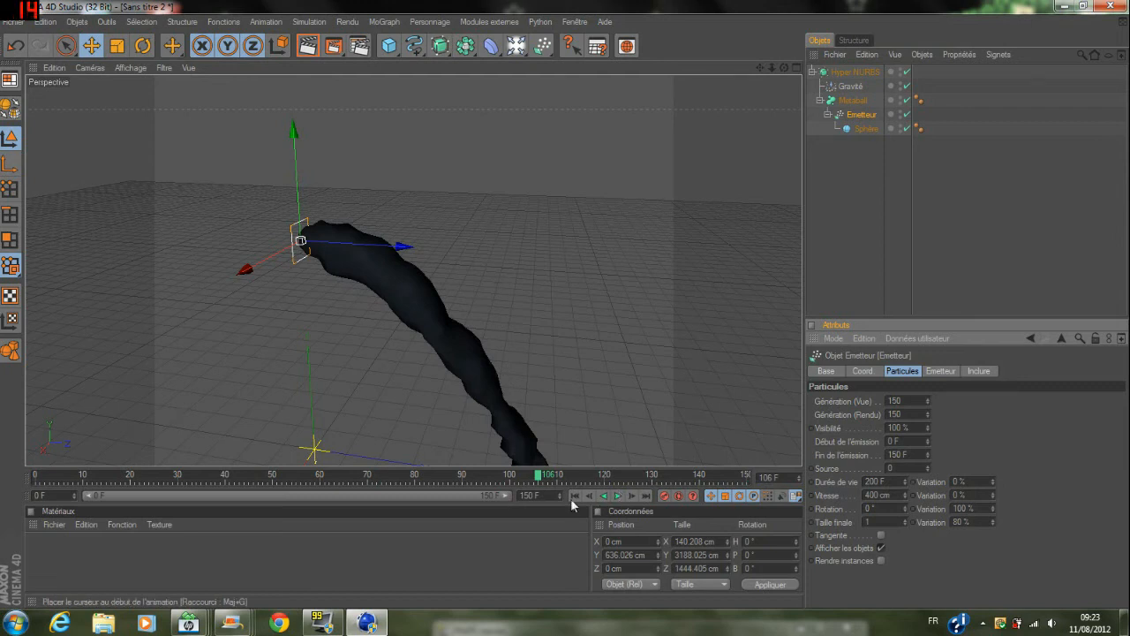
left_click(575, 495)
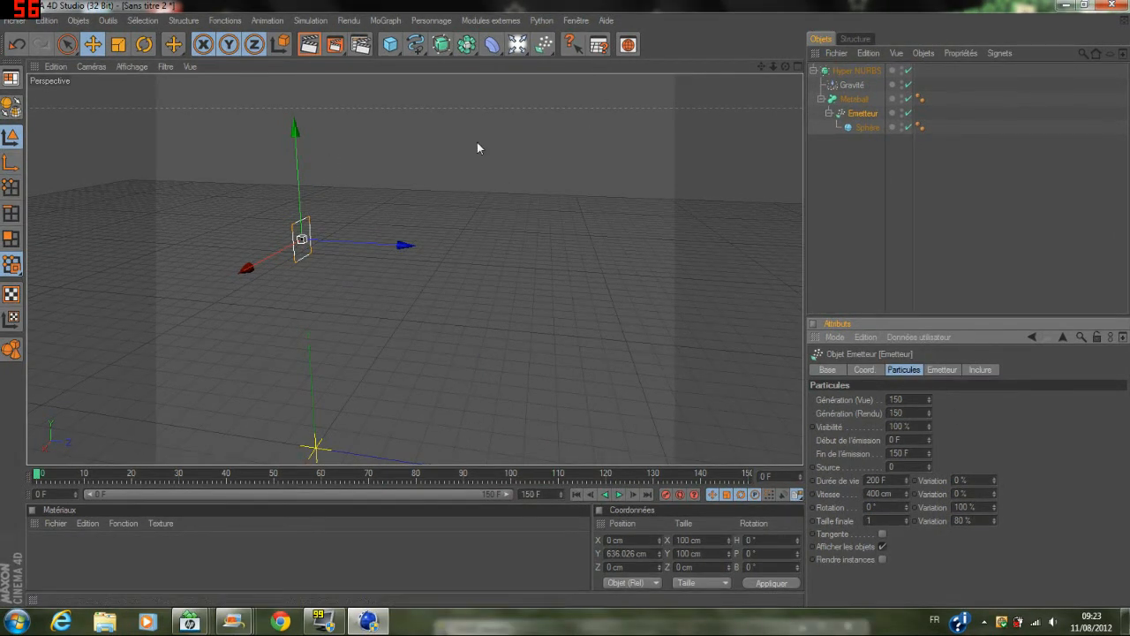
Add a Déviation particle modifier to the scene at the top level, outside the Hyper NURBS.
left_click(888, 170)
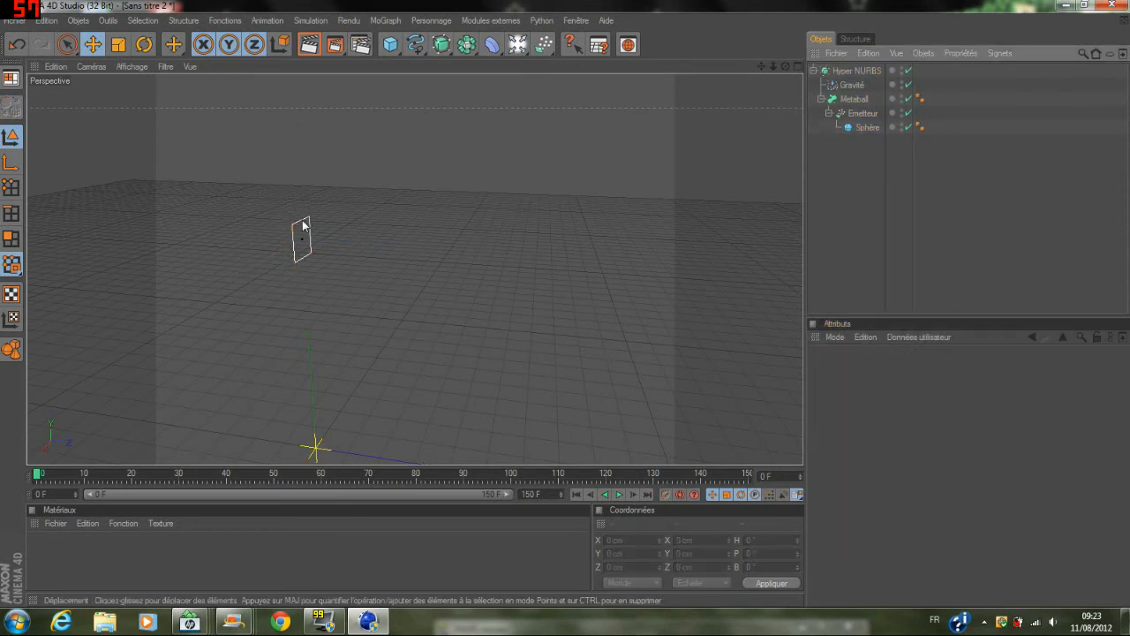
left_click(544, 44)
left_click(738, 58)
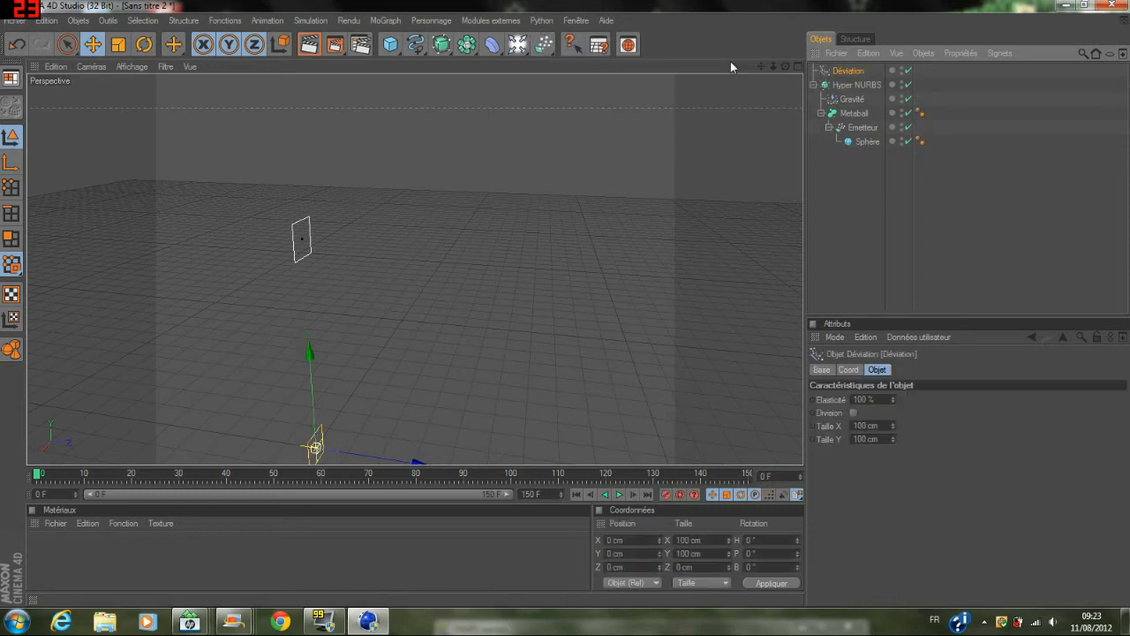
Raise the Déviation object to about Y 262 cm and rotate its pitch to -35°.
left_click_drag(313, 376, 313, 300)
left_click(144, 44)
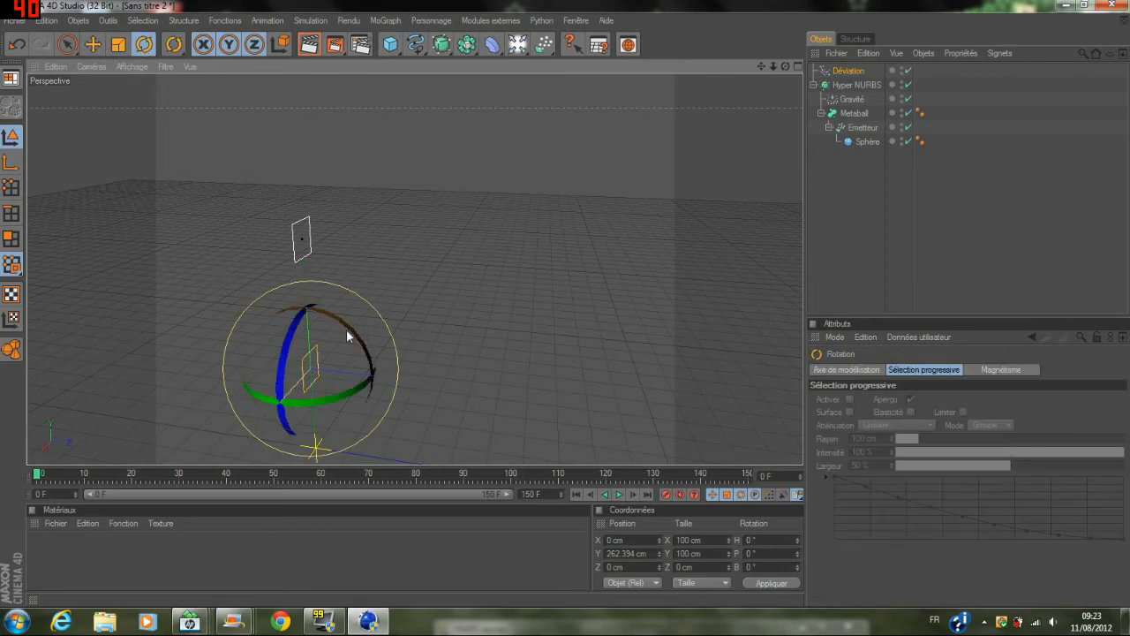
left_click_drag(349, 337, 367, 372)
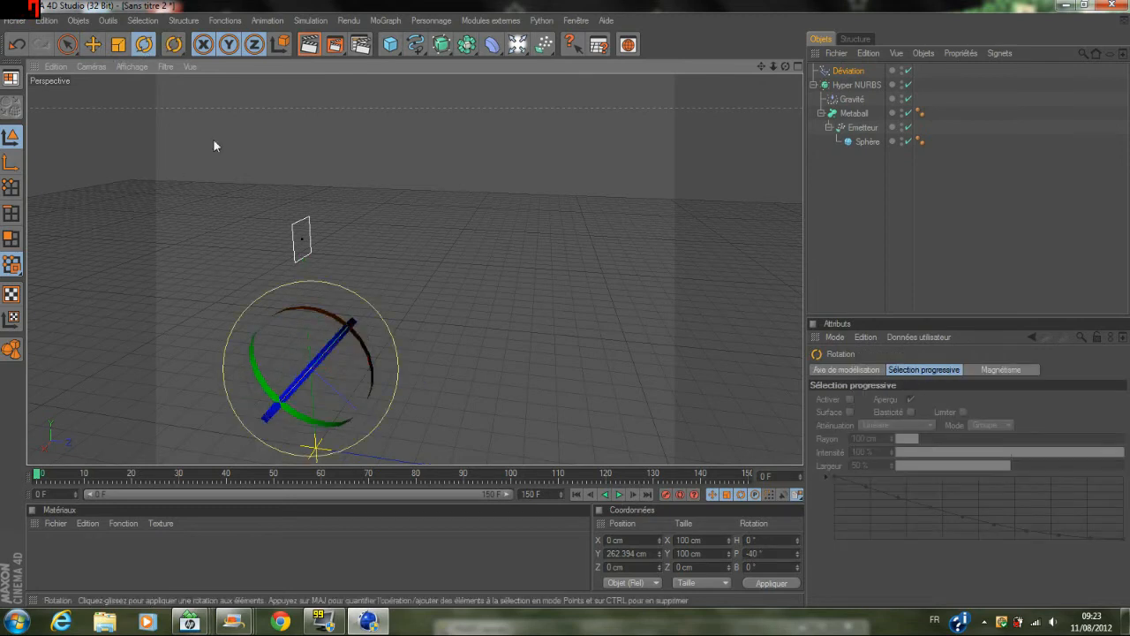
mouse_move(339, 323)
left_mouse_down()
mouse_move(321, 309)
mouse_move(330, 320)
left_mouse_up()
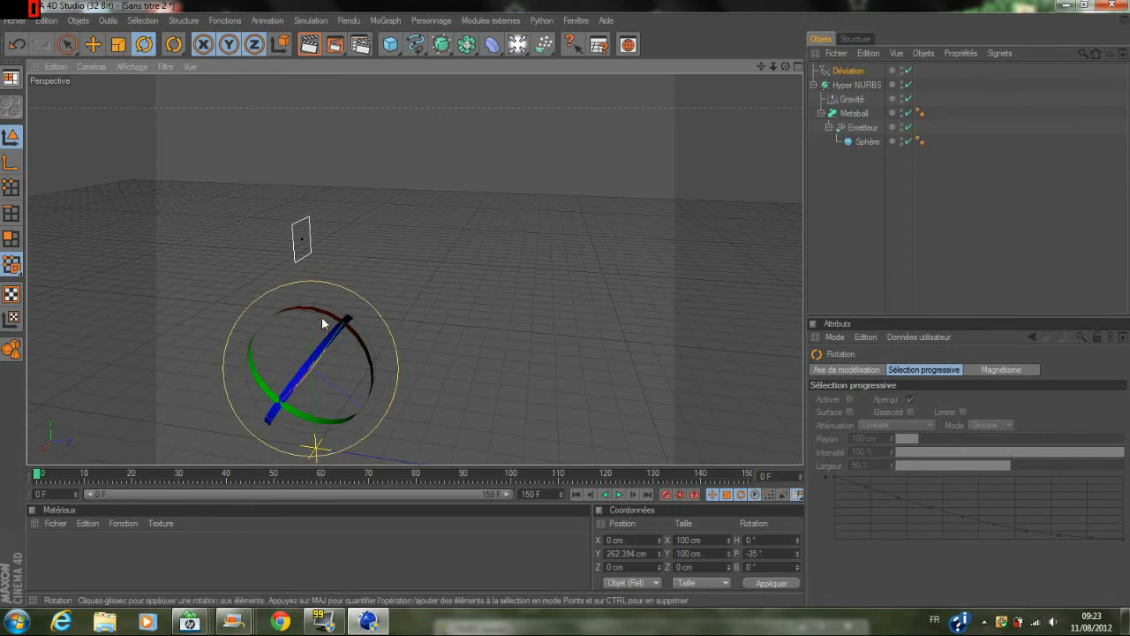
Move the deflector away from the emitter to about Y 165 cm and Z 782 cm, and align it in X at about 5 cm.
left_click(94, 45)
left_click_drag(365, 411, 650, 452)
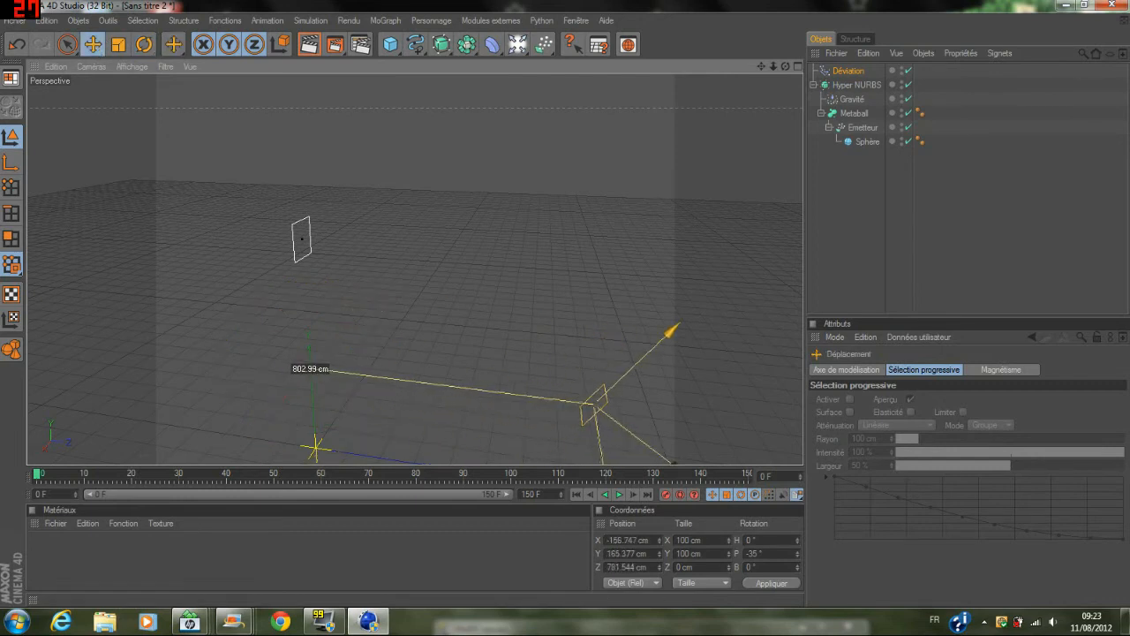
middle_click(309, 369)
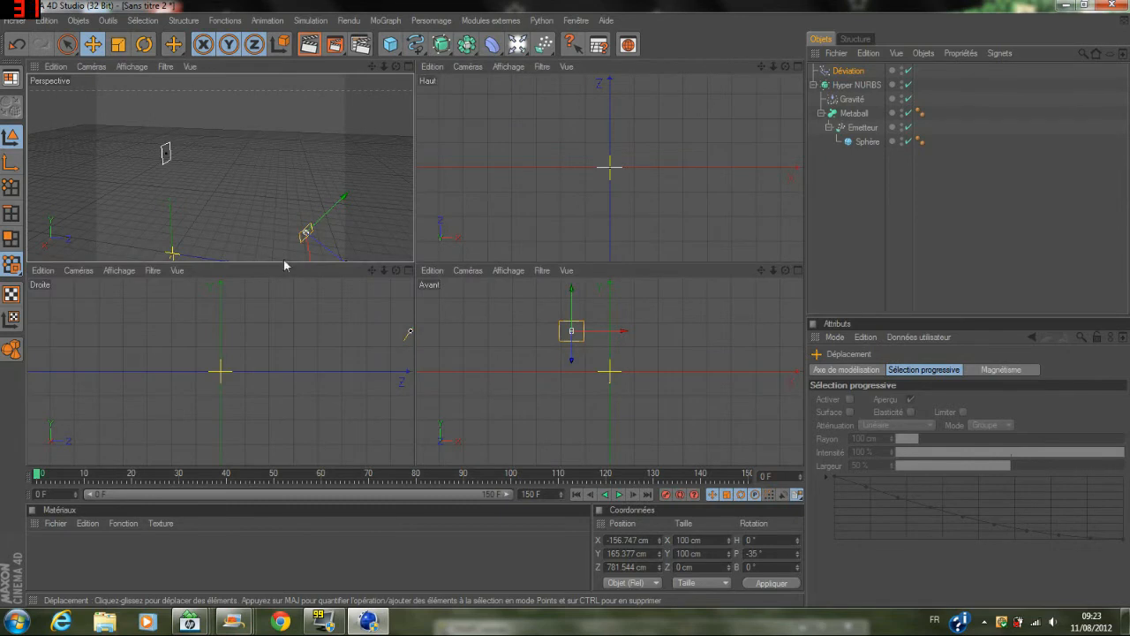
scroll(591, 327, "down", 5)
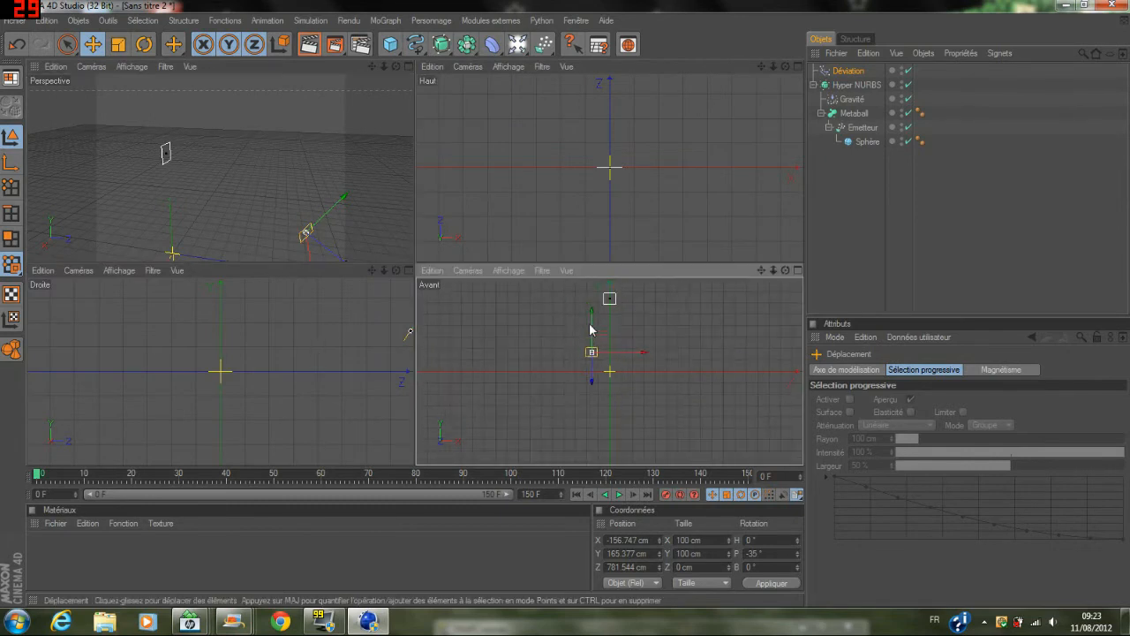
left_click_drag(621, 358, 639, 357)
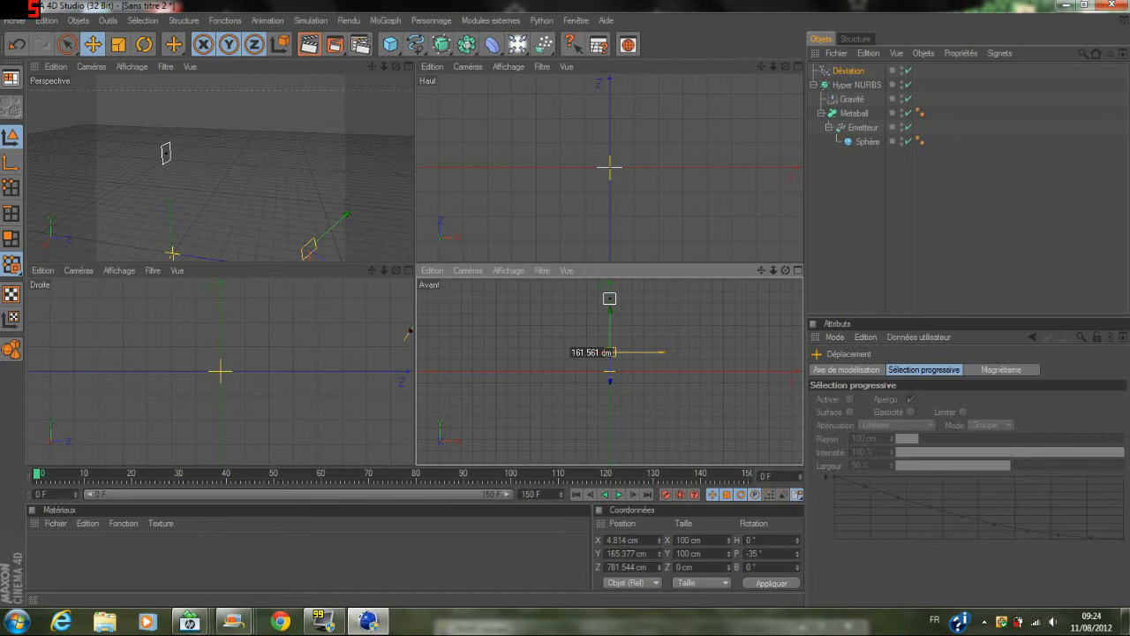
Reposition the deflector in the right view to about Y 192 cm and Z 662 cm.
middle_click(574, 247)
middle_click(574, 247)
middle_click(345, 320)
middle_click(344, 320)
scroll(495, 309, "down", 1)
scroll(365, 331, "down", 4)
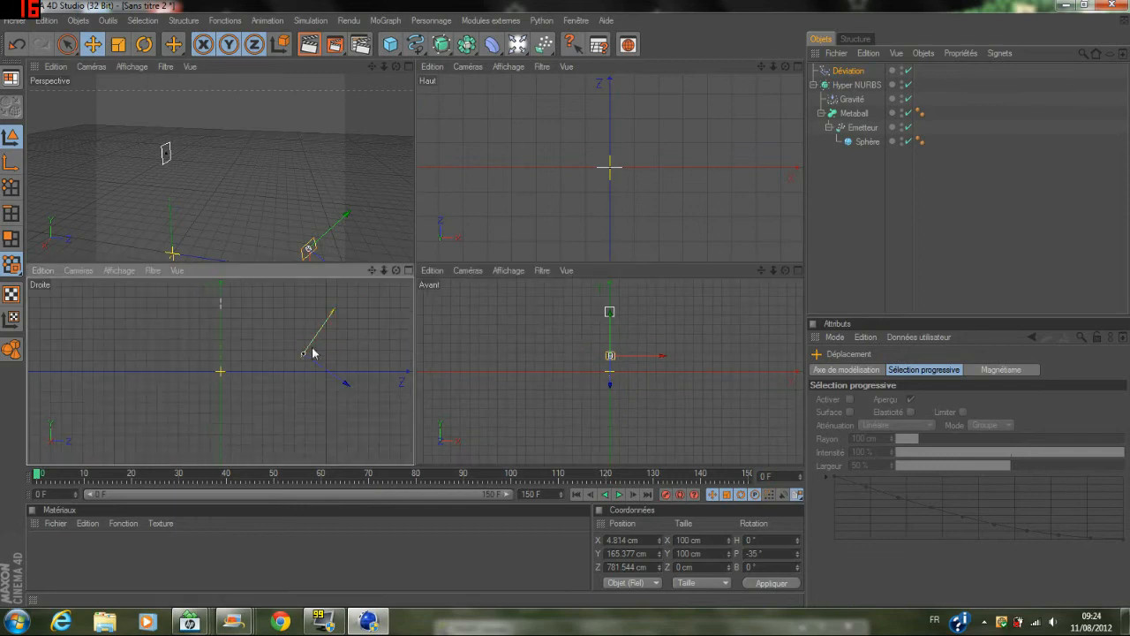
mouse_move(303, 354)
left_mouse_down()
mouse_move(279, 353)
mouse_move(291, 352)
left_mouse_up()
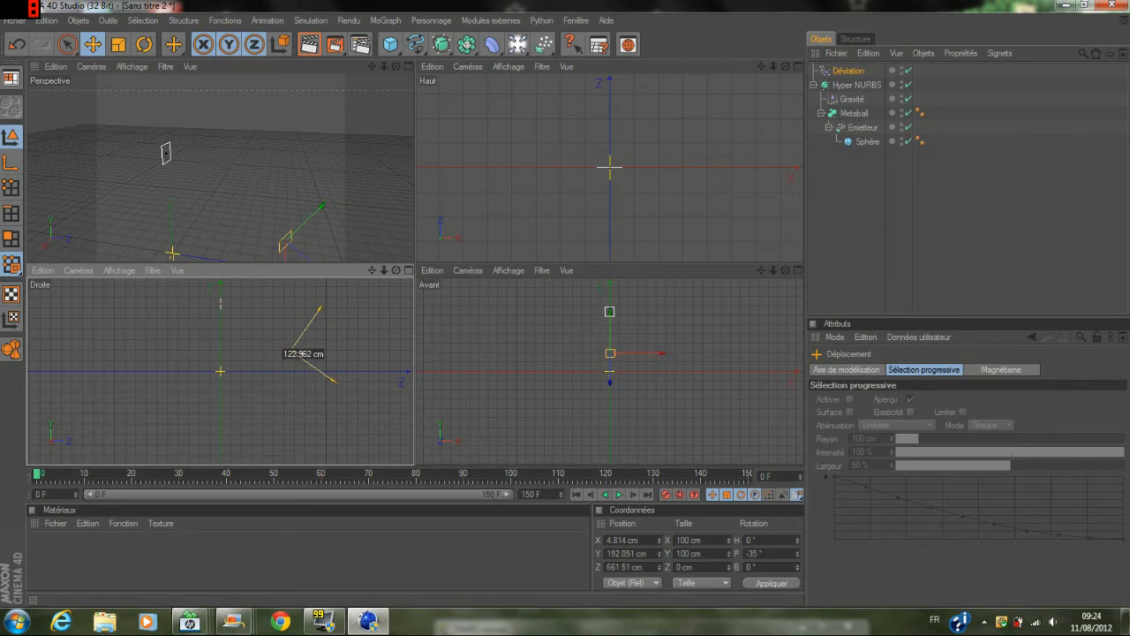
Play the animation in the perspective view to check whether the stream hits the deflector.
middle_click(273, 161)
left_click(619, 494)
left_click(619, 496)
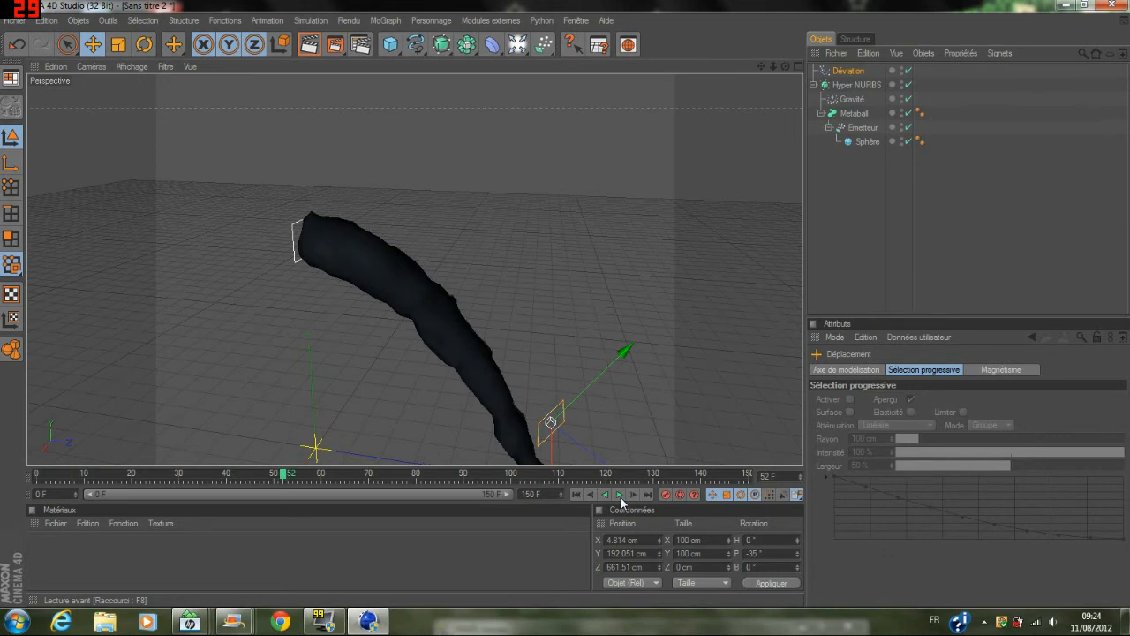
Rewind to frame 0 and shift the deflector in the right view into the stream's path, to about Z 553 cm.
middle_click(556, 366)
middle_click(271, 353)
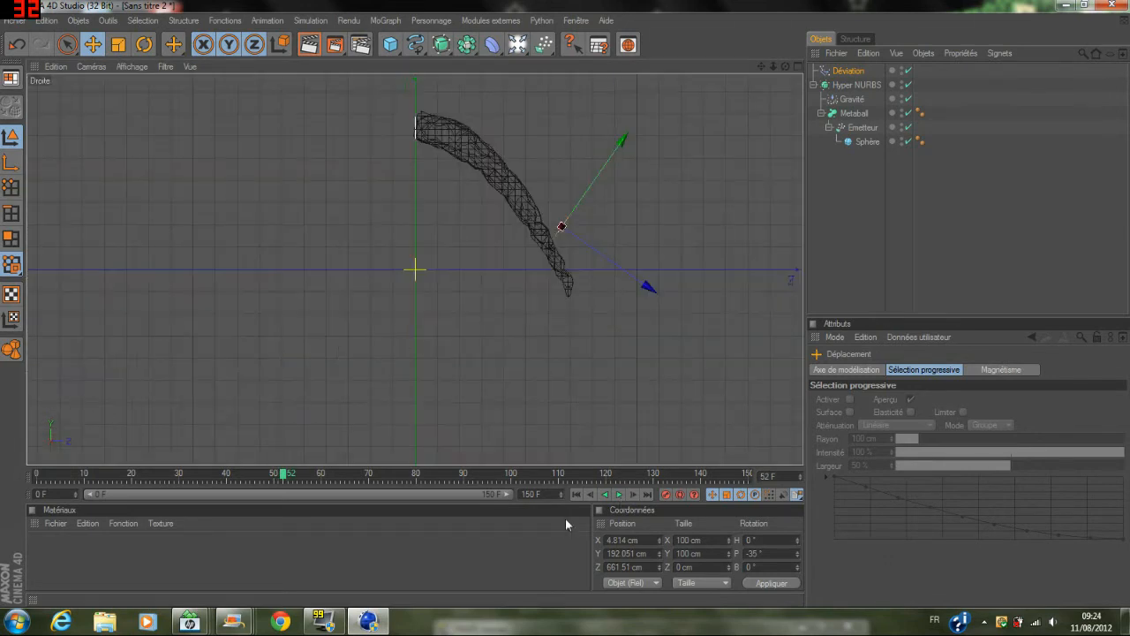
left_click(576, 495)
left_click_drag(563, 230, 538, 227)
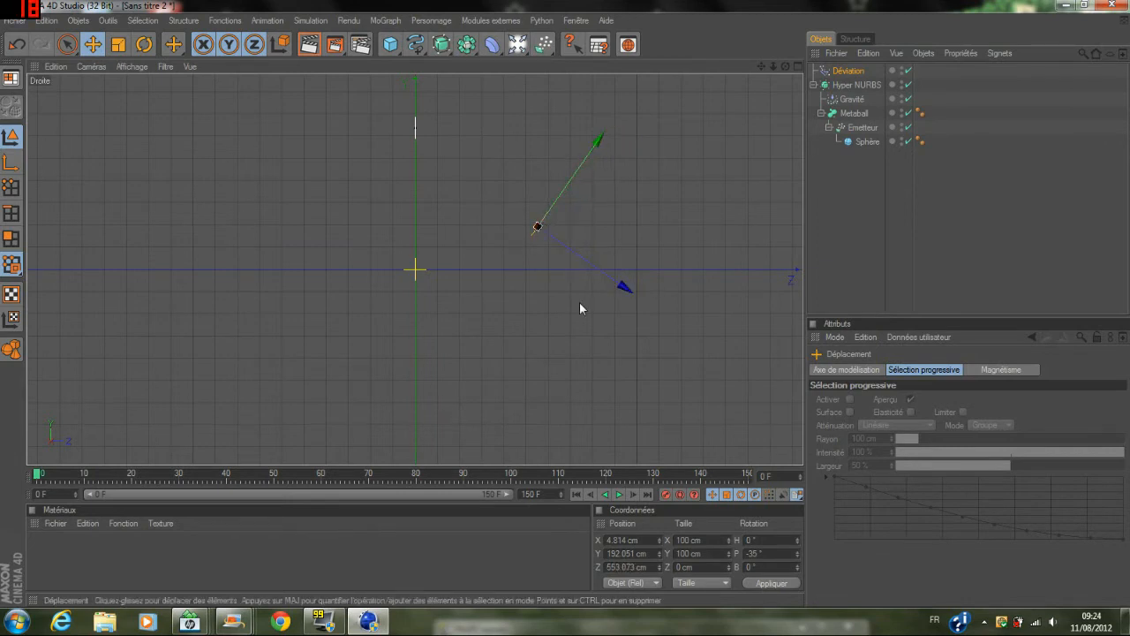
Preview how the stream bounces off the deflector in the right and perspective views, and rewind to frame 0.
left_click(618, 495)
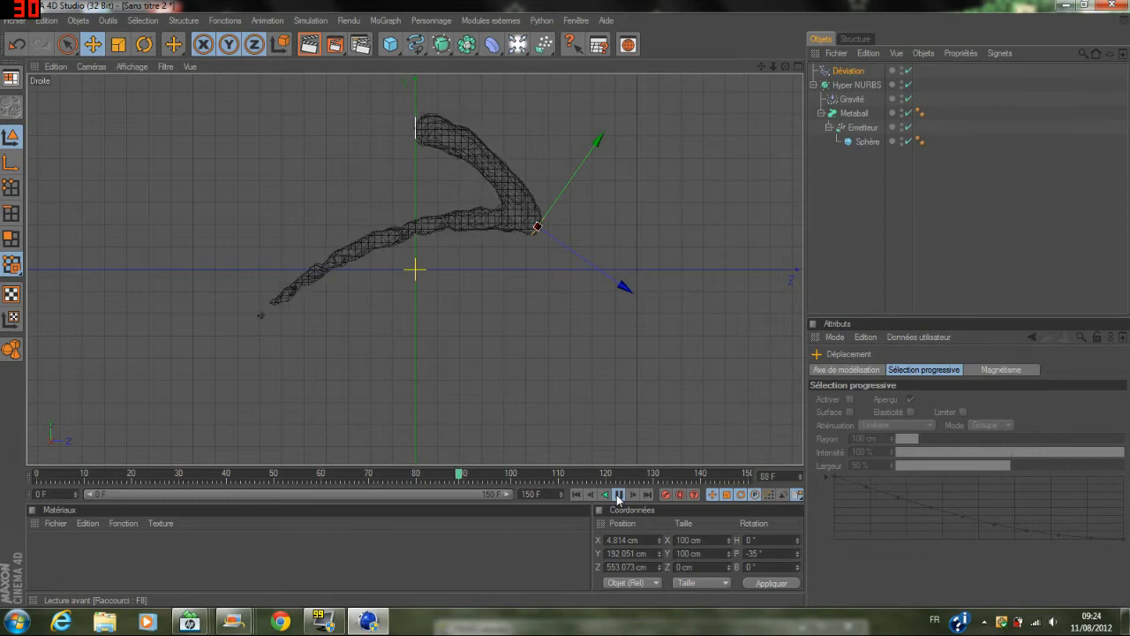
left_click(618, 495)
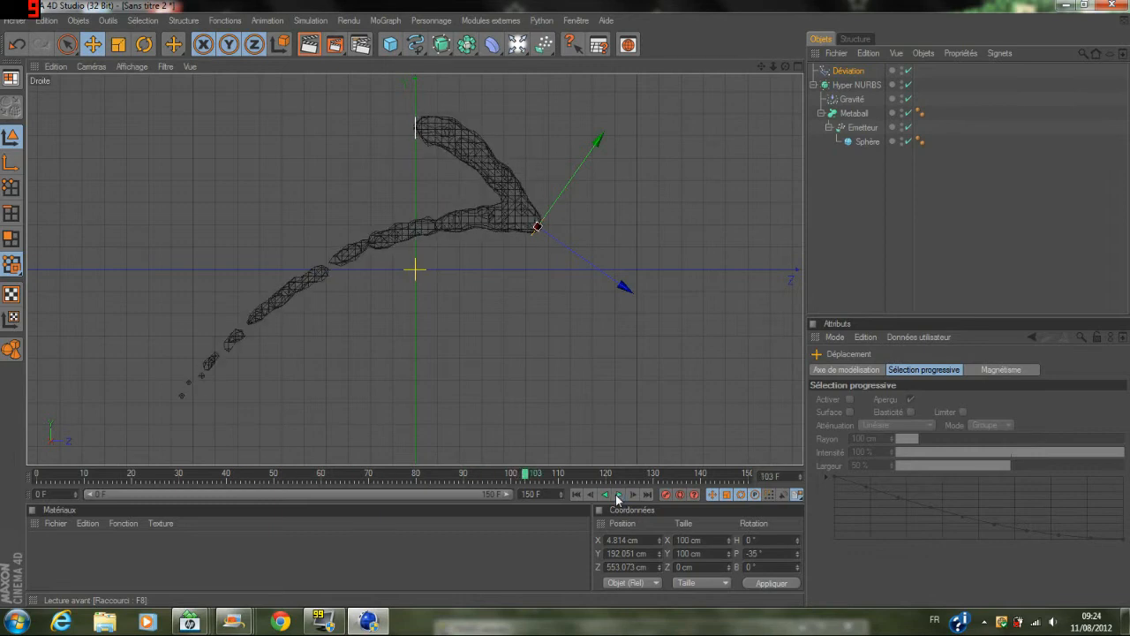
left_click(618, 495)
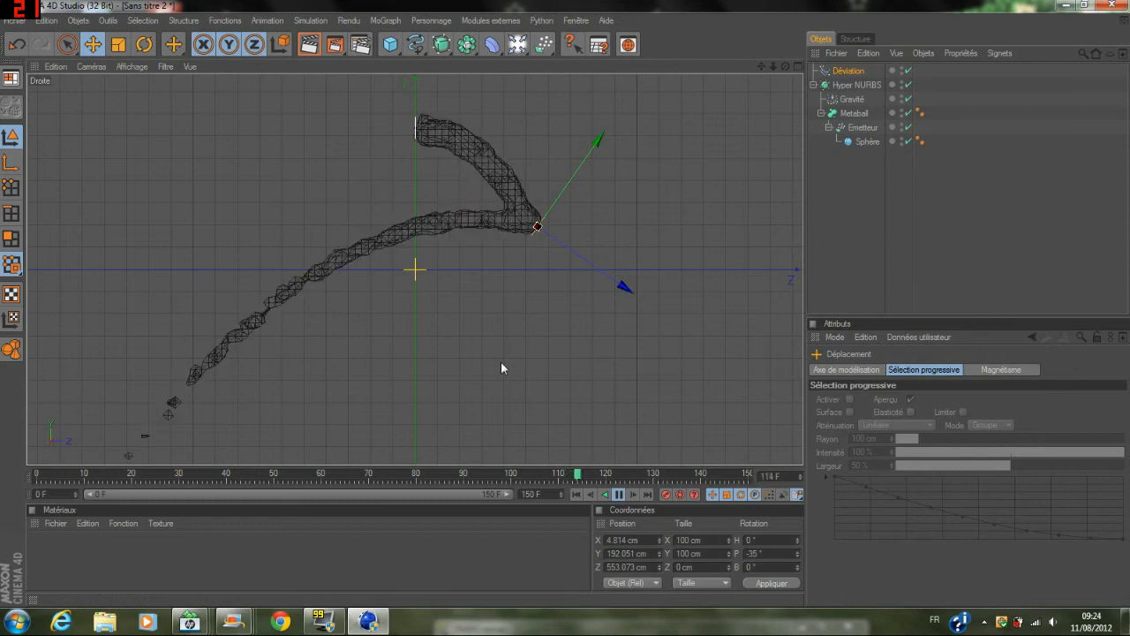
middle_click(500, 361)
middle_click(299, 232)
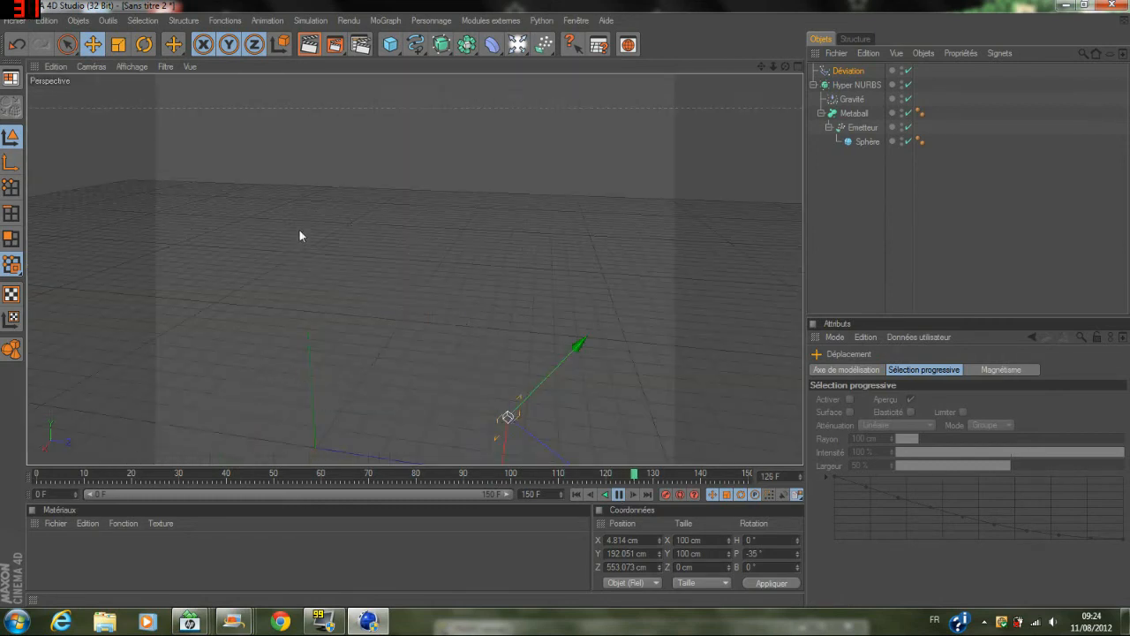
left_click(619, 495)
left_click(575, 495)
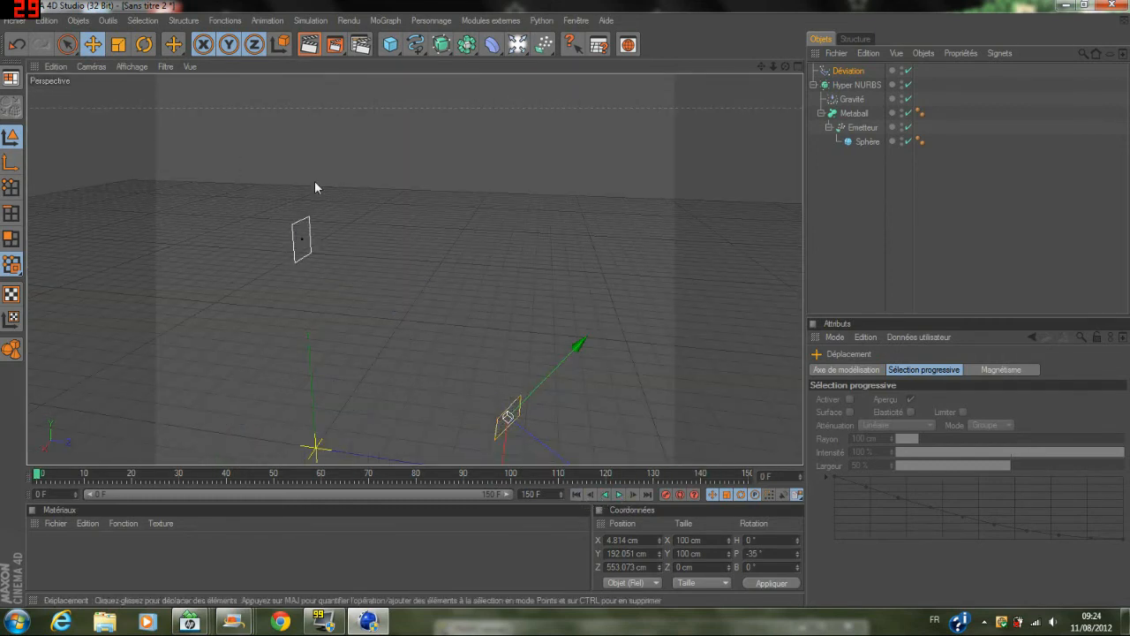
Deselect the deflector, create a new material and open it in the material editor.
left_click(844, 175)
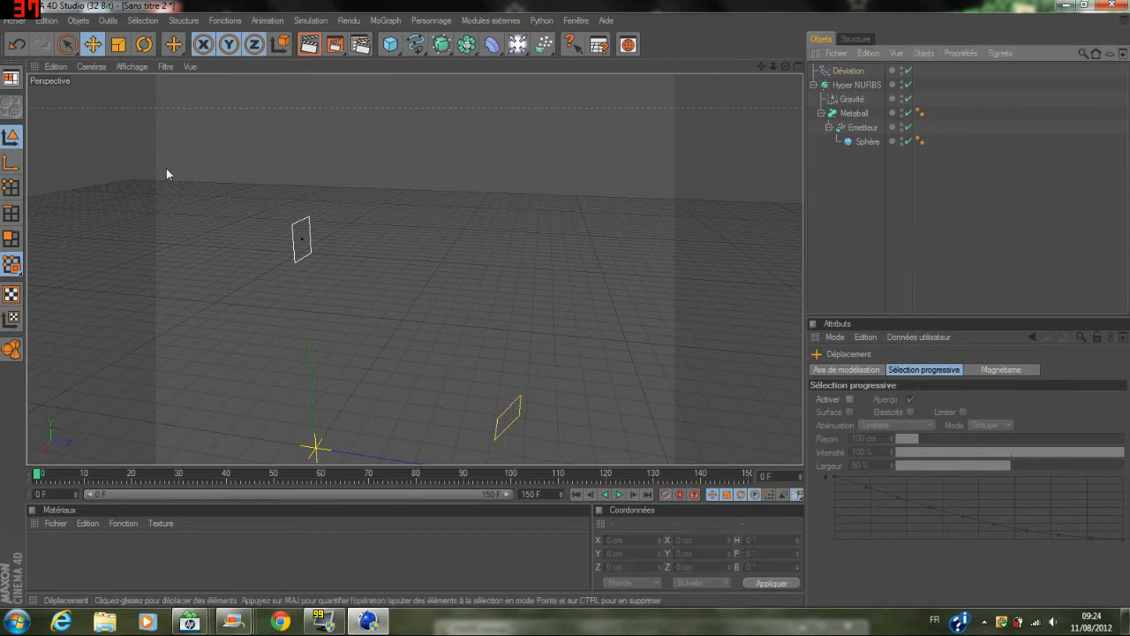
scroll(540, 327, "down", 2)
scroll(537, 323, "up", 1)
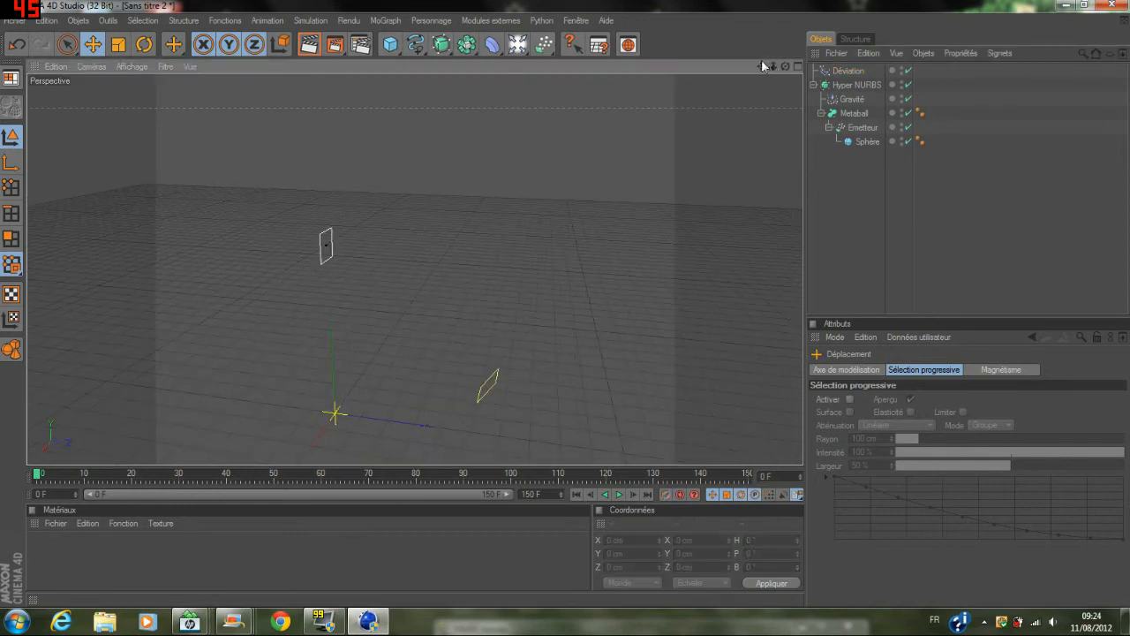
left_click_drag(763, 66, 824, 3)
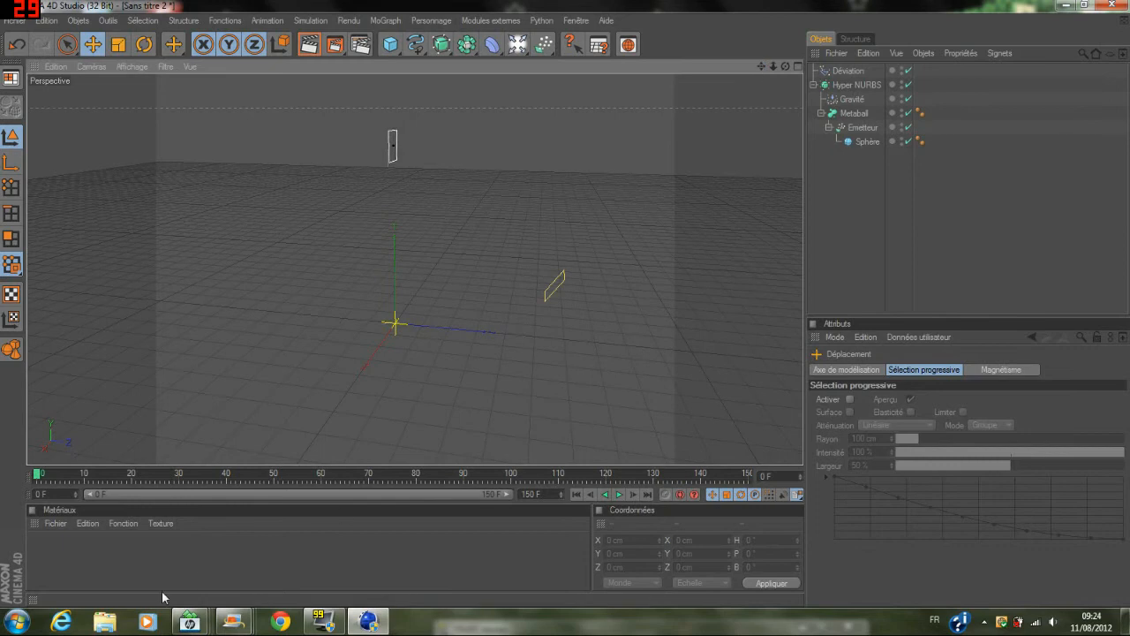
double_click(119, 552)
double_click(41, 547)
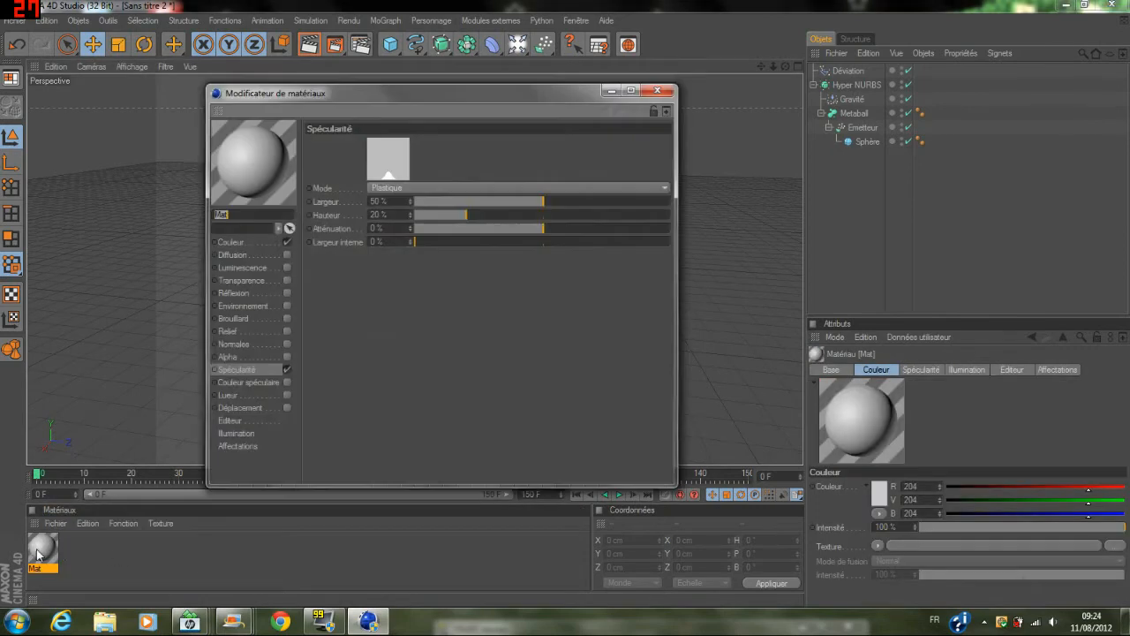
Set the material's colour to blue (R 0, V 97, B 255) with an intensity of 20%.
left_click_drag(424, 93, 436, 182)
left_click(256, 324)
left_click(391, 231)
left_click(392, 232)
left_click_drag(392, 223, 404, 188)
left_click(366, 299)
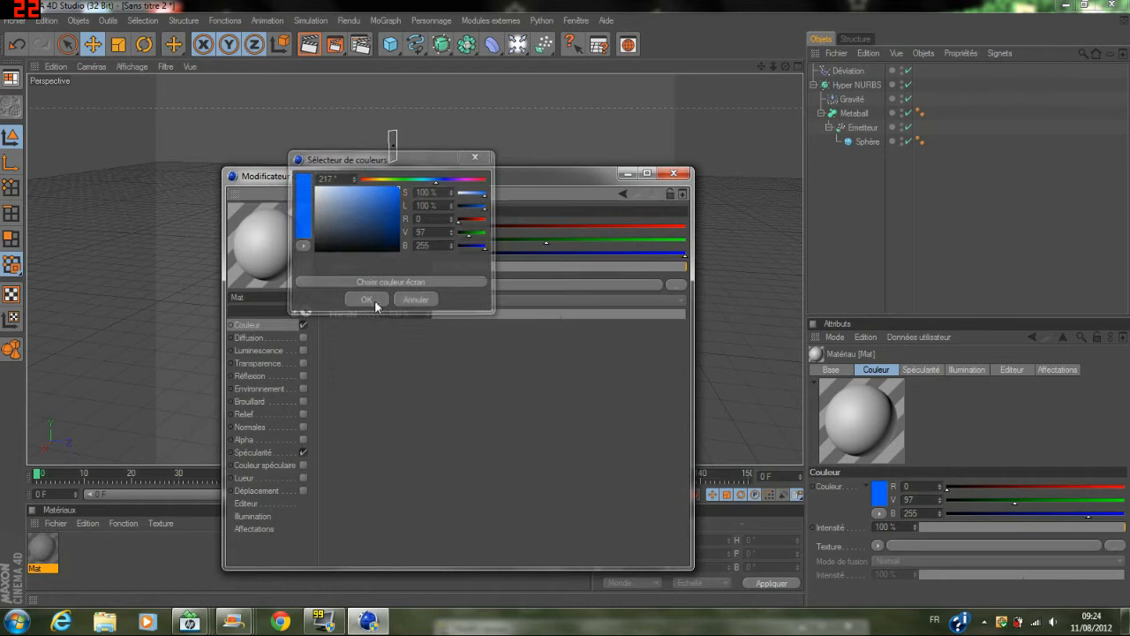
left_click(462, 269)
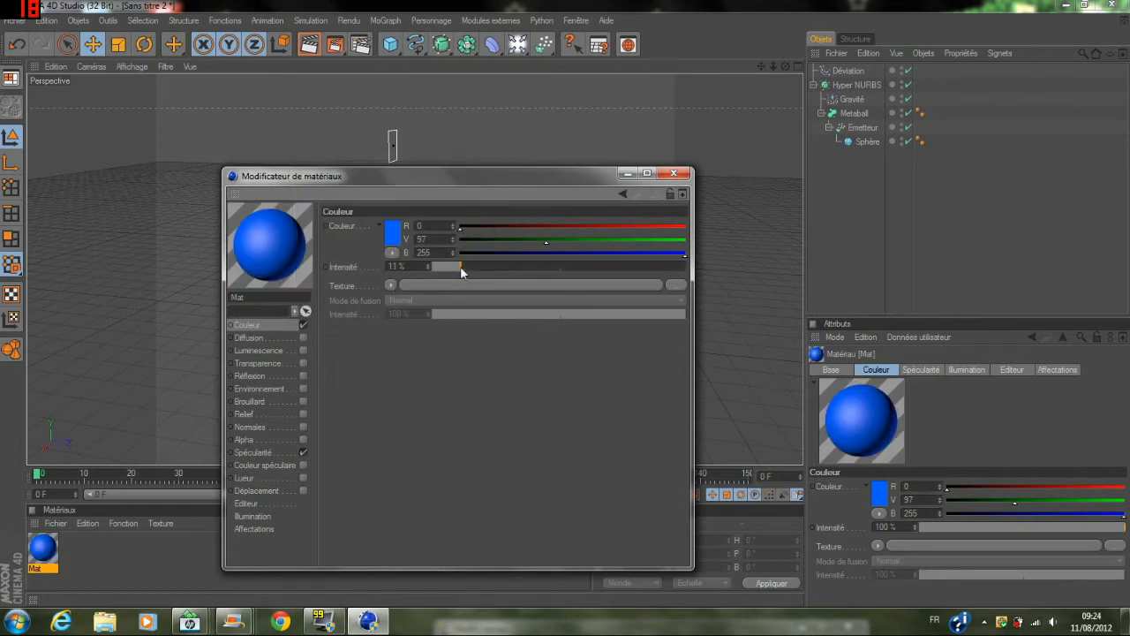
left_click_drag(481, 266, 483, 266)
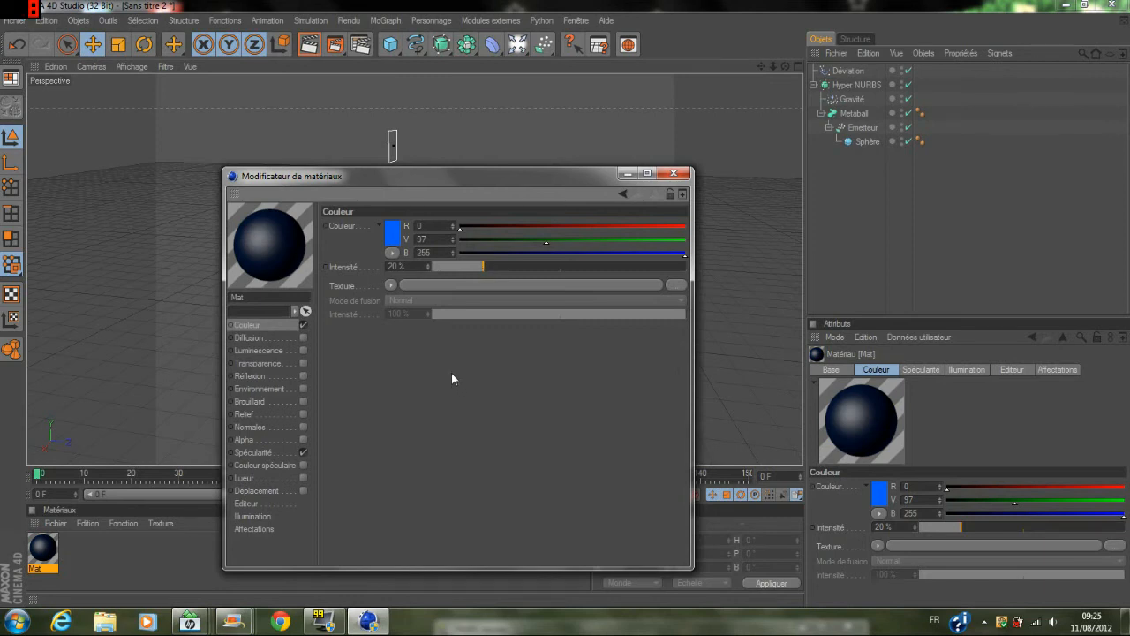
Enable the material's transparency with a refraction of 1.3 and an intensity of 97%.
left_click(302, 364)
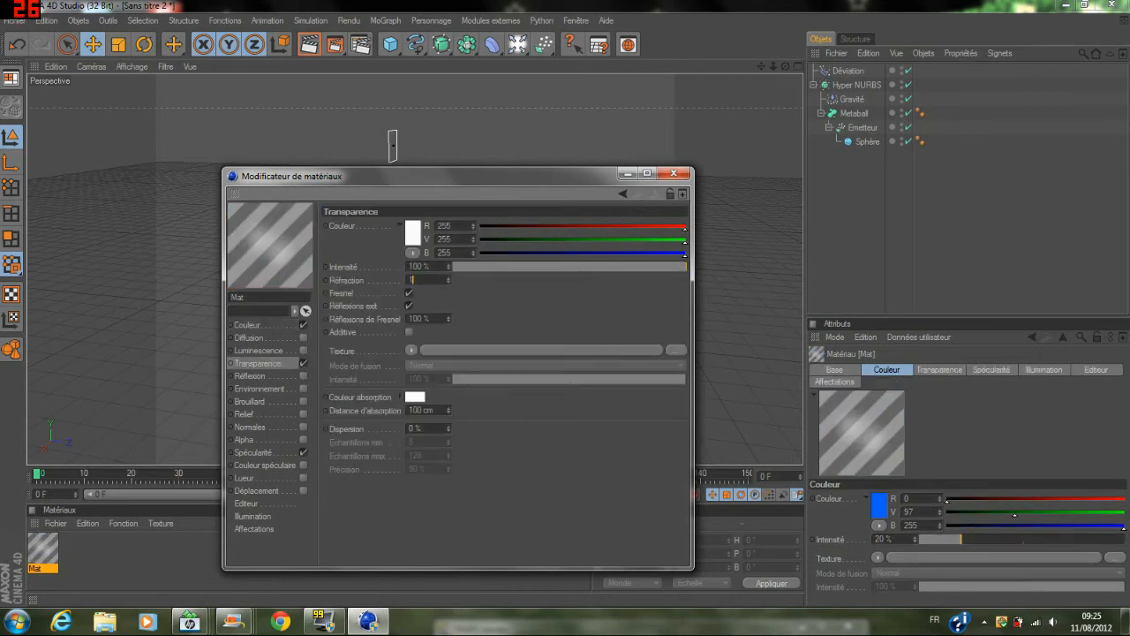
type(".3")
key("Return")
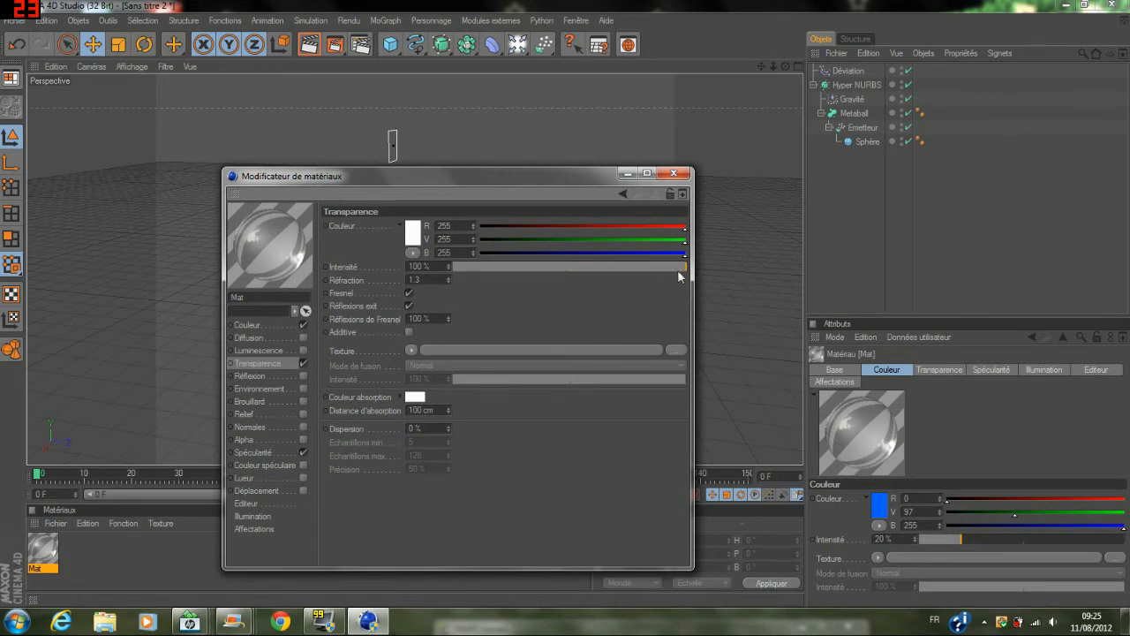
left_click_drag(677, 270, 679, 267)
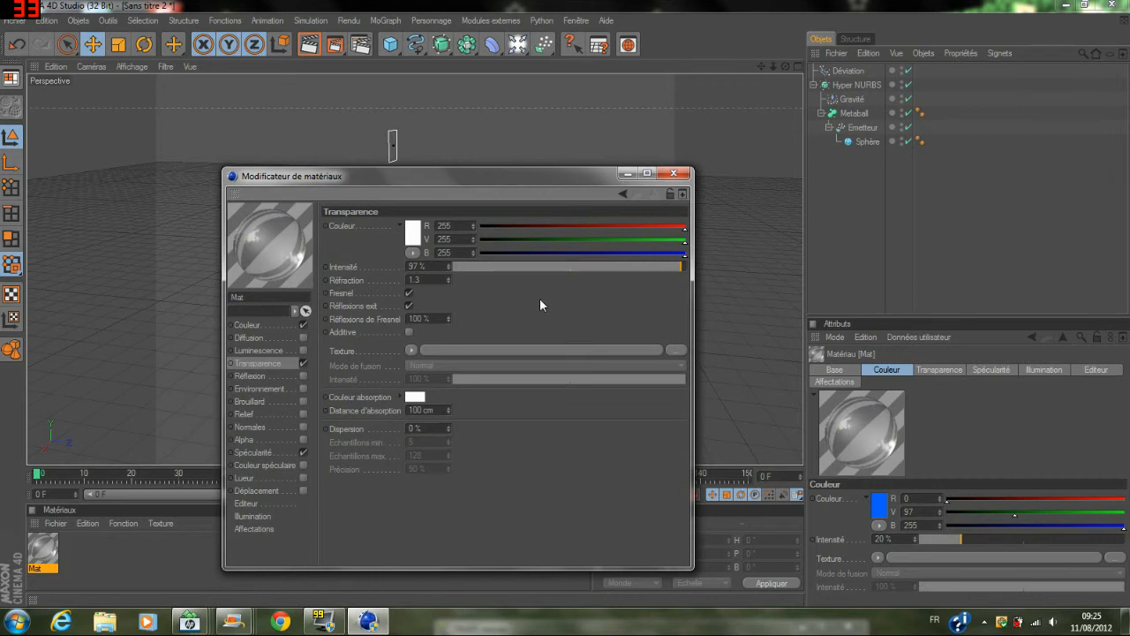
Set the material's specular height to 81% and its attenuation to -16%, and close the material editor.
left_click(279, 452)
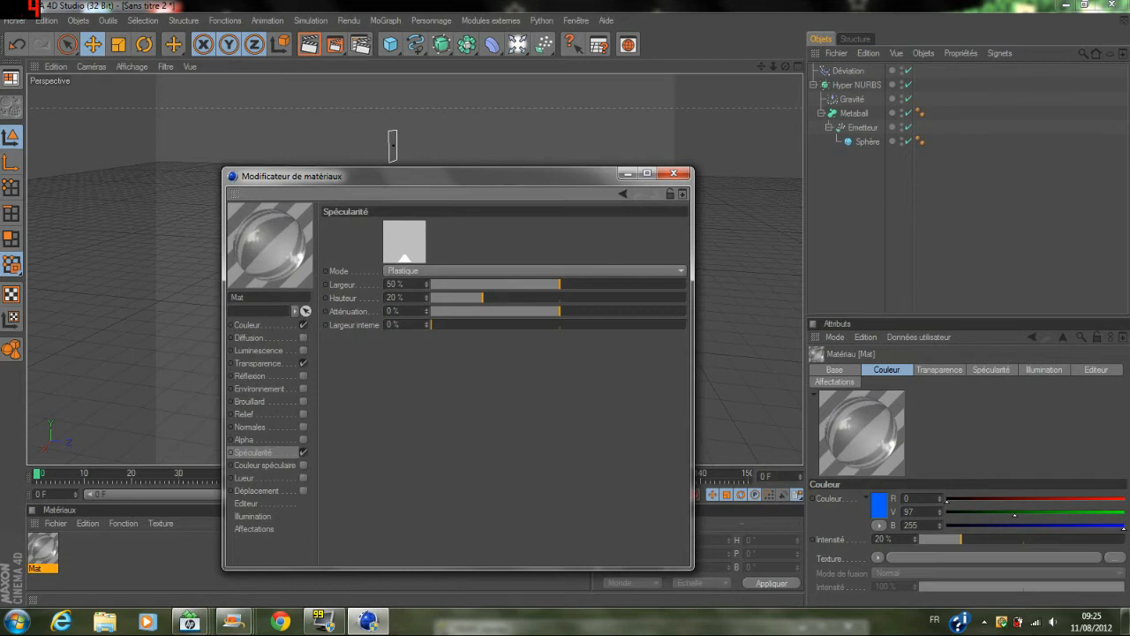
left_click_drag(658, 303, 640, 300)
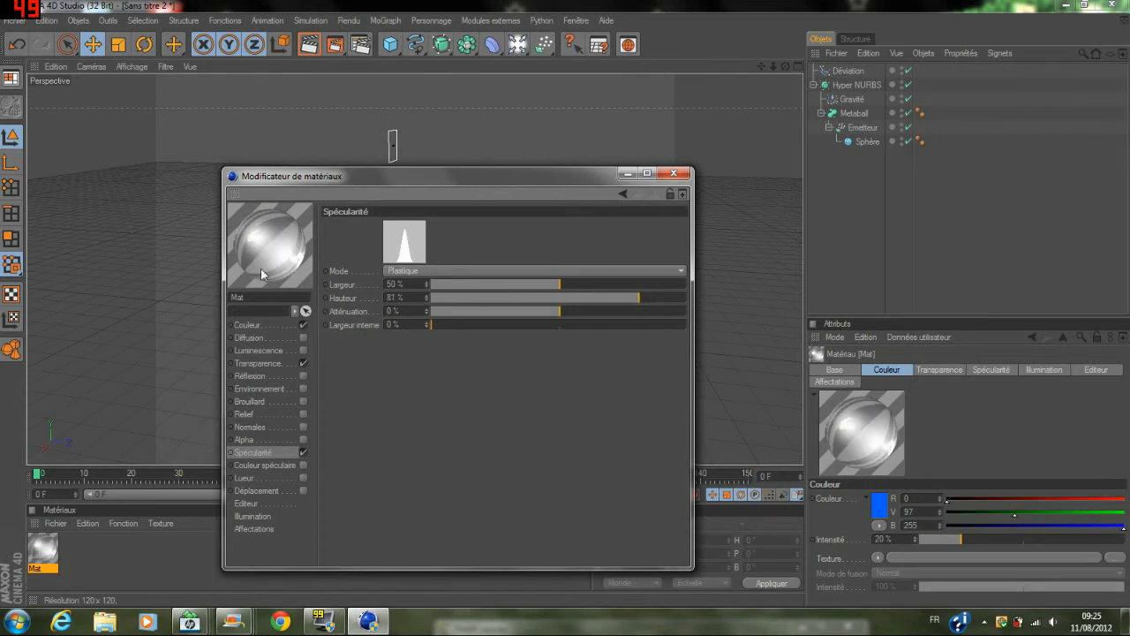
left_click_drag(502, 313, 540, 313)
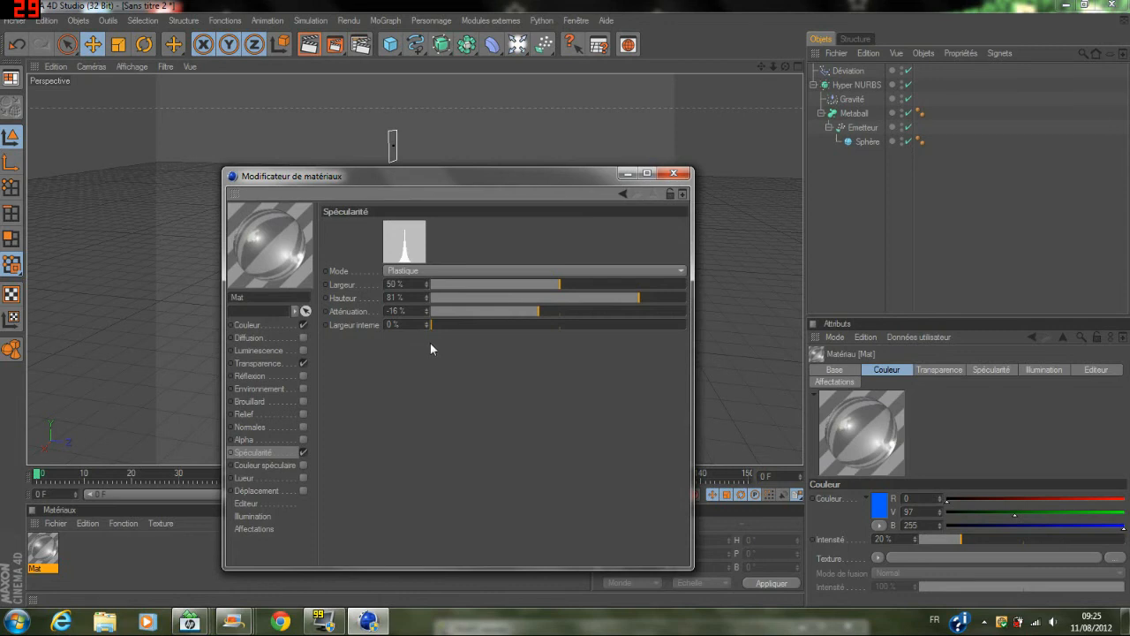
left_click(674, 174)
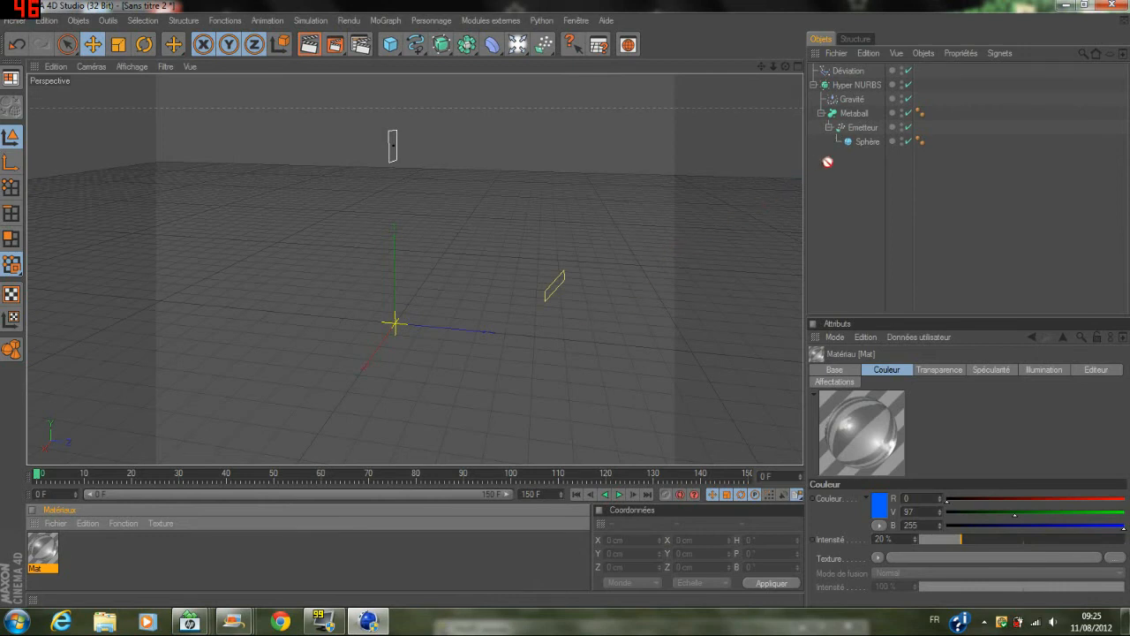
Apply the water material to the Hyper NURBS object and clear the selection.
left_click_drag(828, 161, 876, 86)
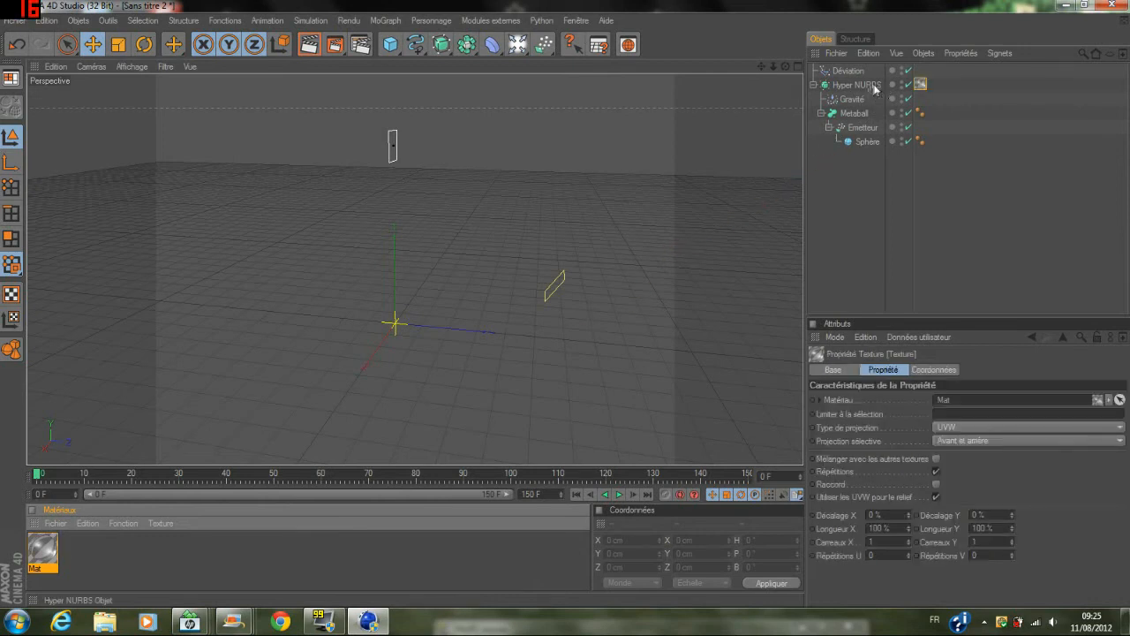
left_click(838, 228)
Play the animation to frame 94 and render the perspective view to check the water material.
left_click(619, 494)
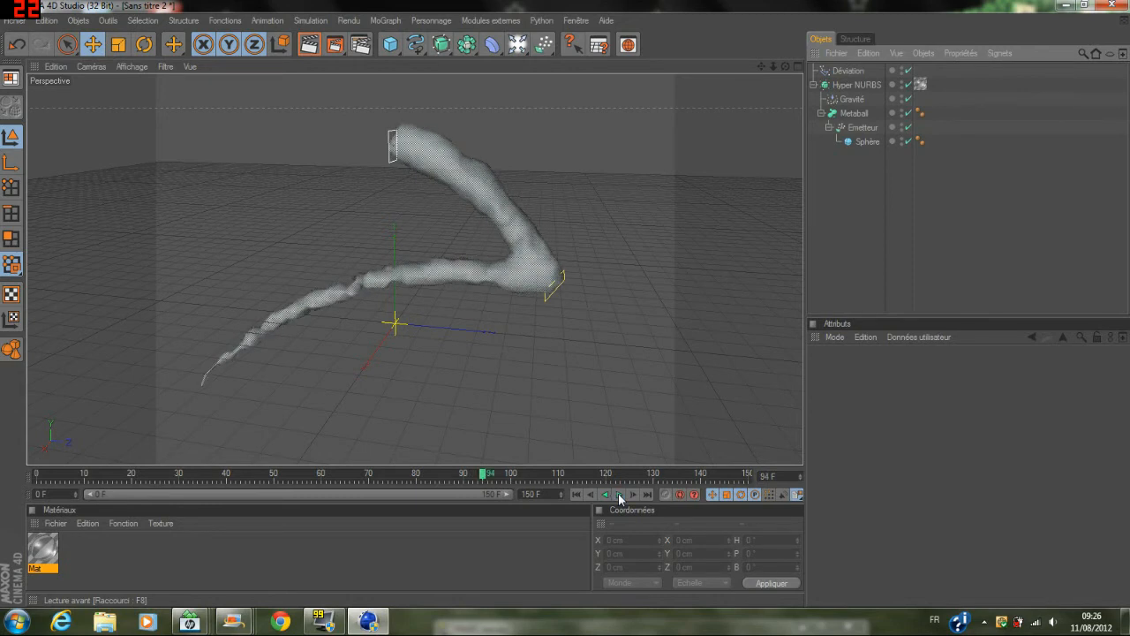
key("ctrl+r")
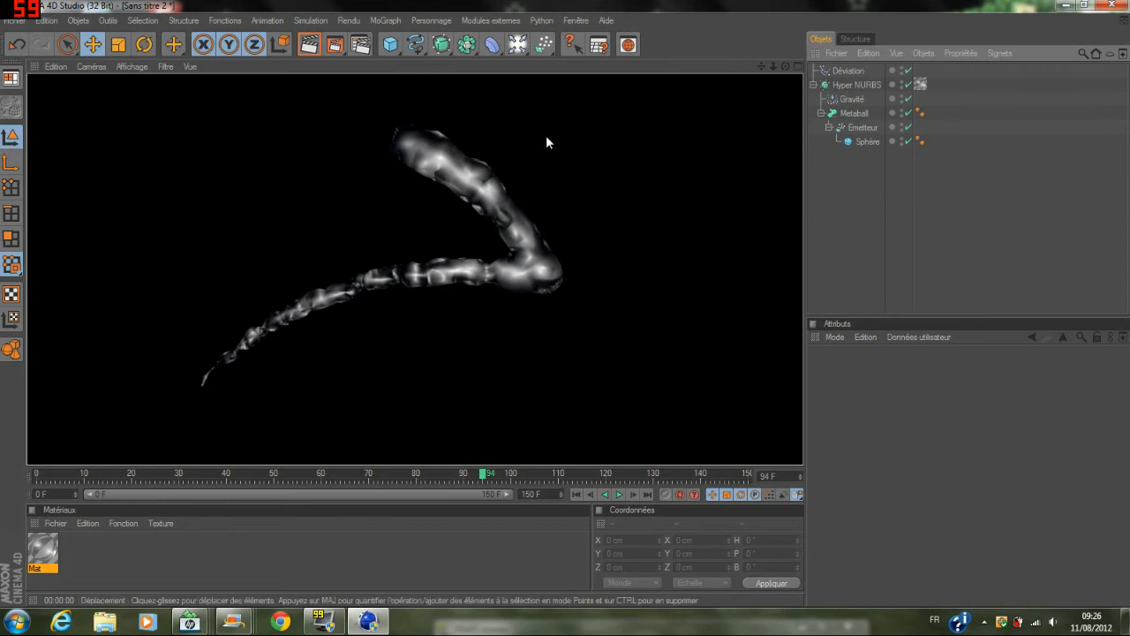
left_click(857, 228)
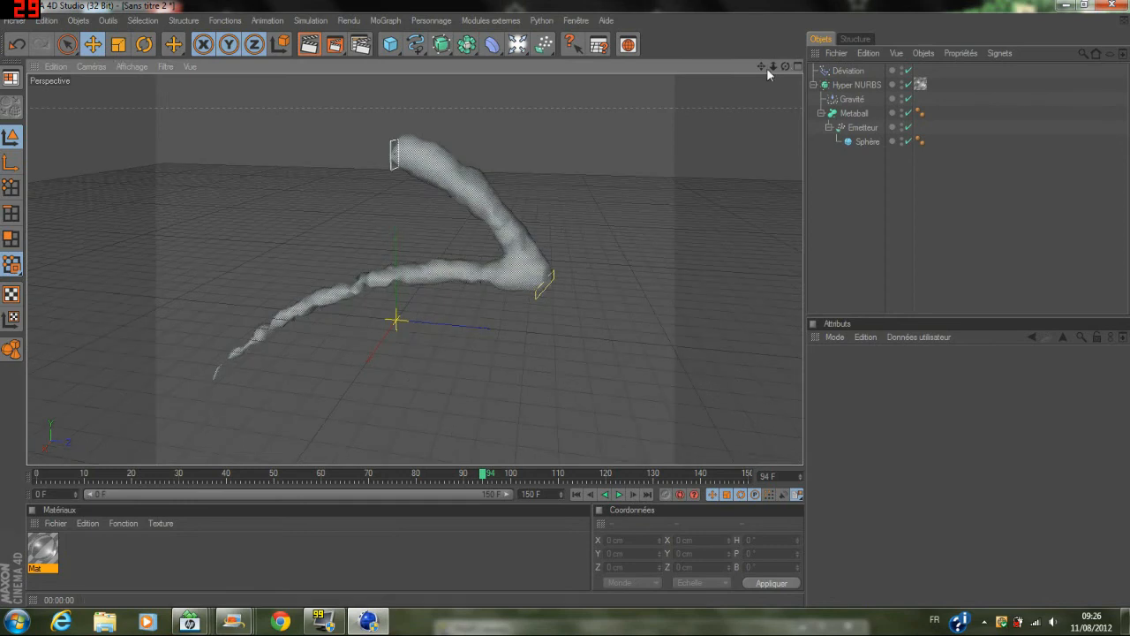
left_click_drag(760, 65, 704, 183)
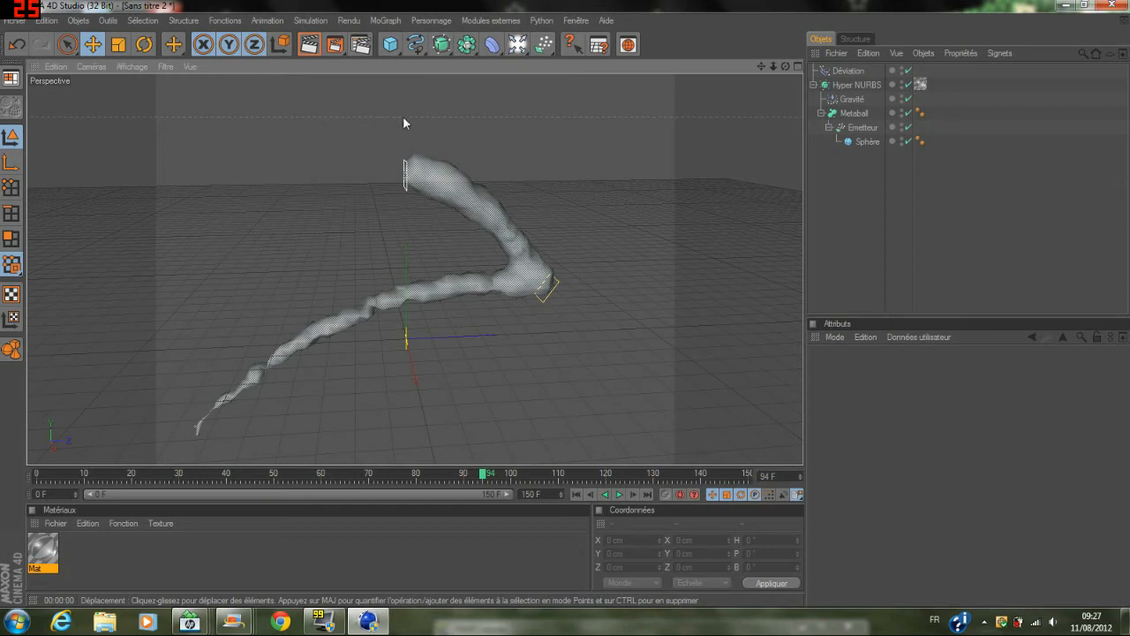
Switch to Internet Explorer and open YouTube from the Google home page.
left_click(1059, 5)
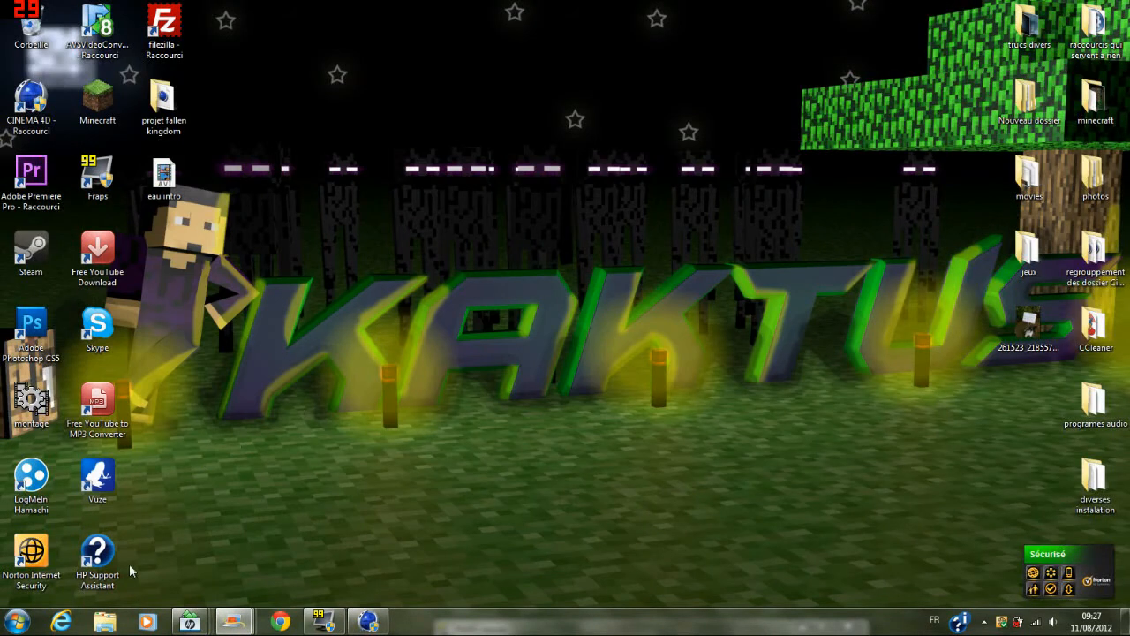
left_click(62, 625)
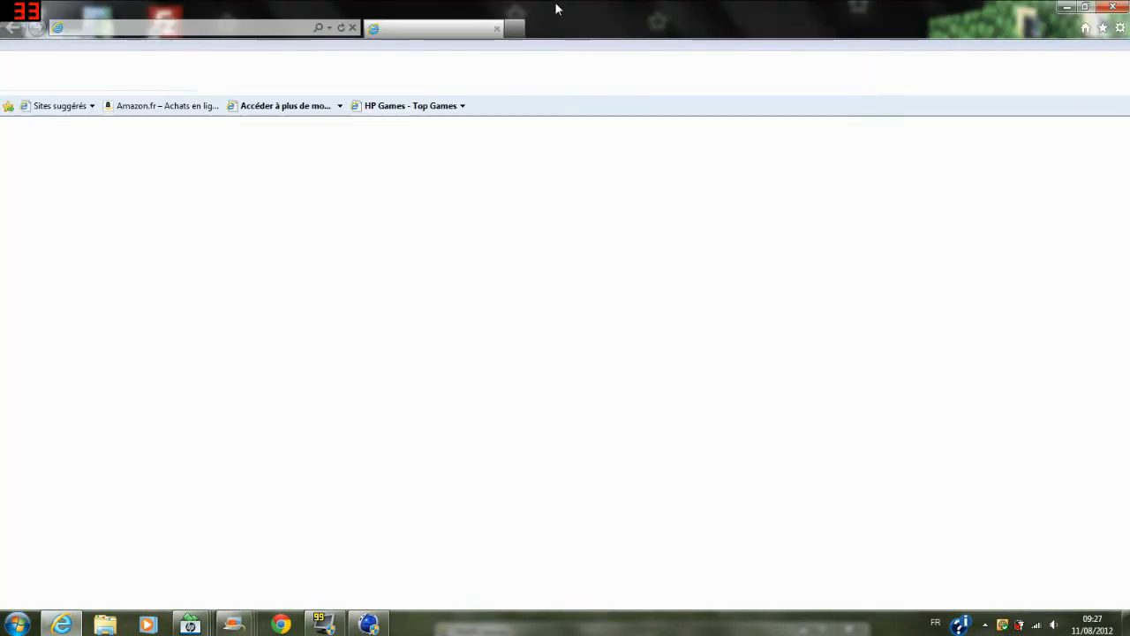
mouse_move(555, 8)
left_mouse_down()
mouse_move(609, 259)
mouse_move(628, 609)
mouse_move(540, 48)
mouse_move(544, 6)
left_mouse_up()
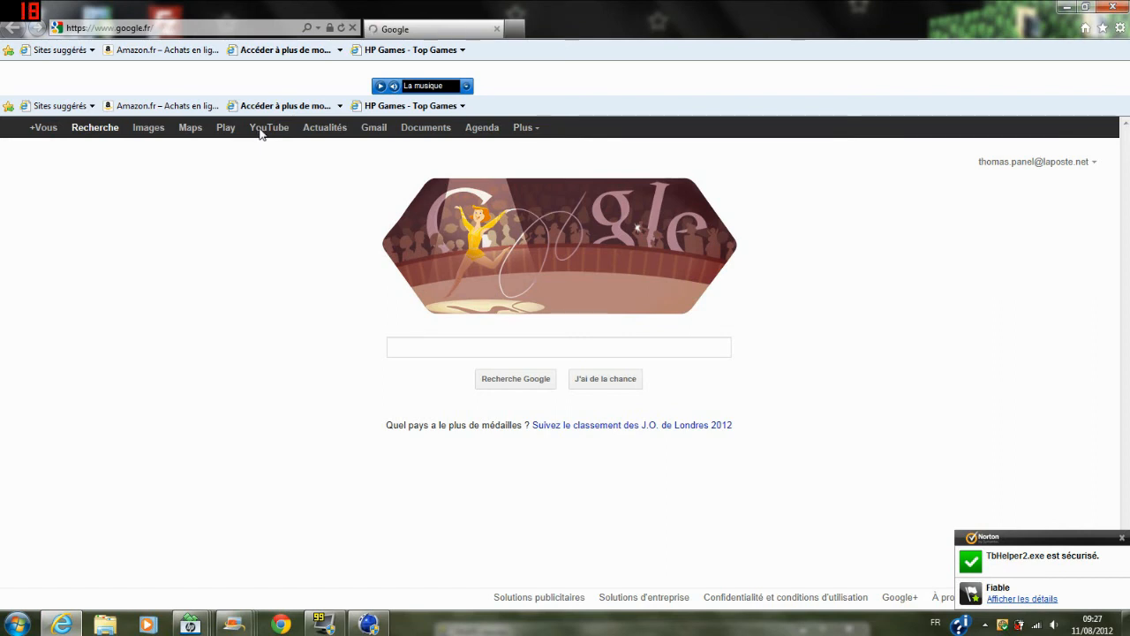
left_click(262, 130)
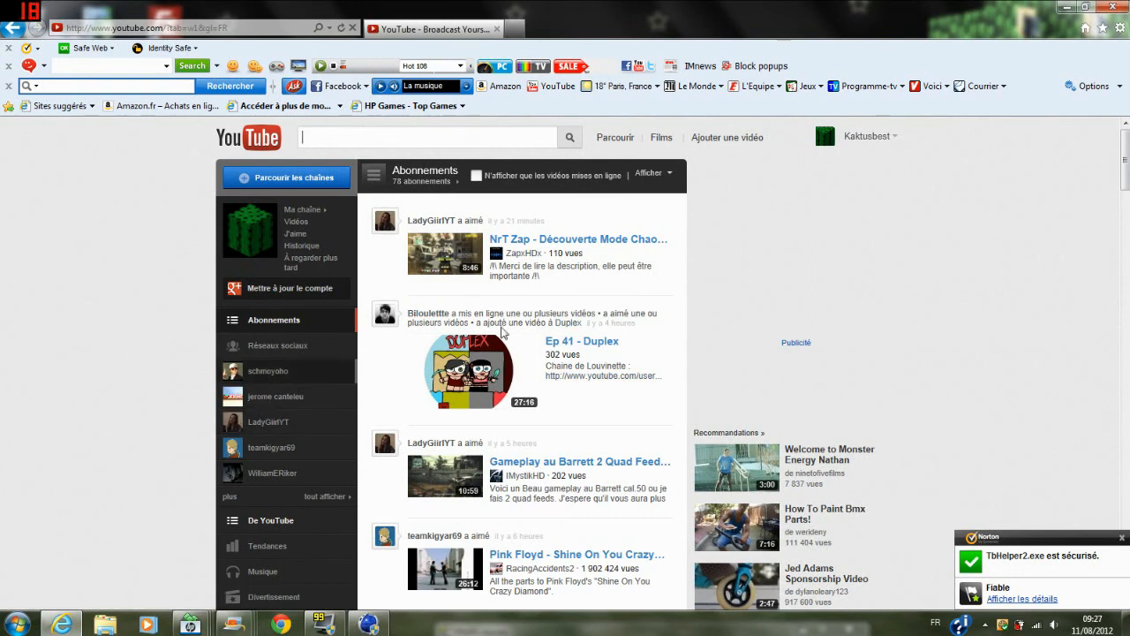
Go to the signed-in account's own channel and open the last channel listed under "Les modo de Galon mais pas que".
left_click(895, 138)
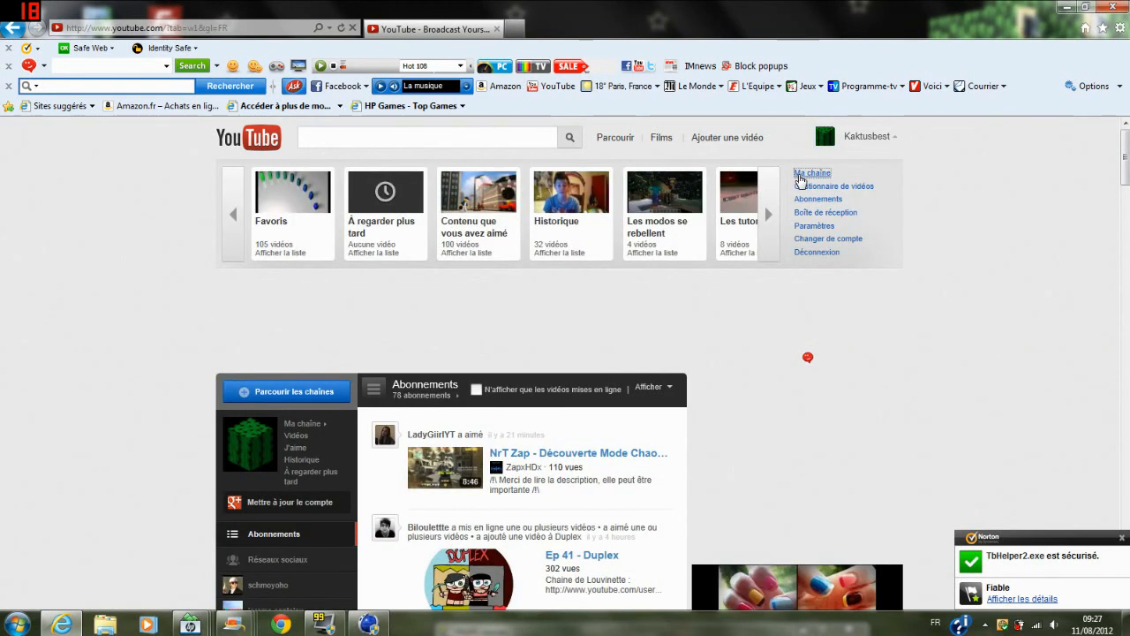
left_click(800, 177)
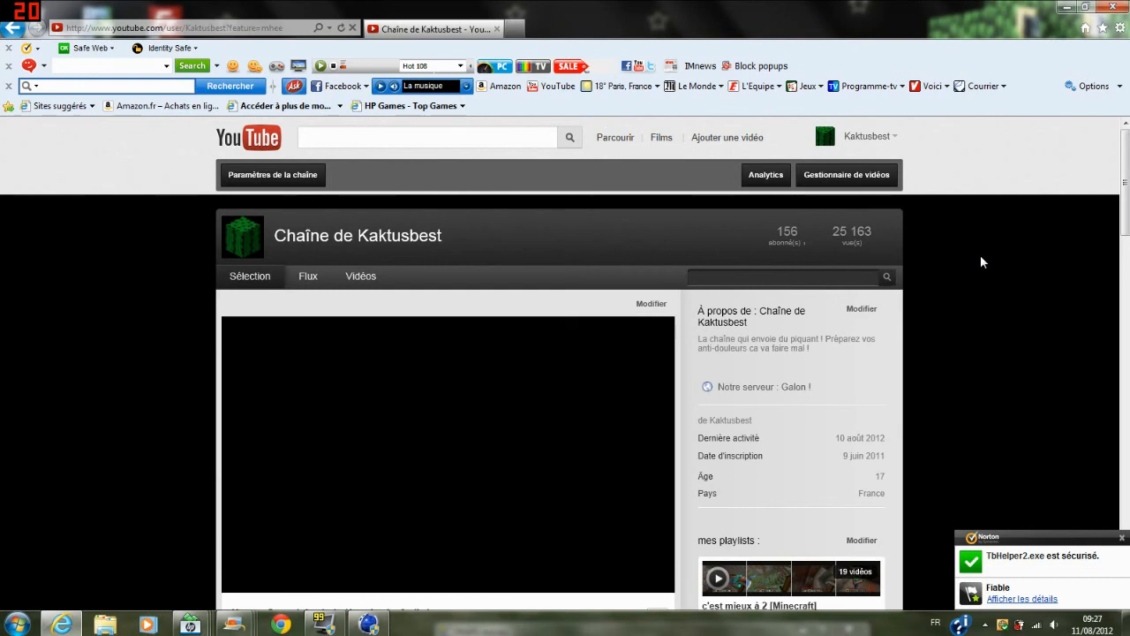
scroll(980, 254, "down", 5)
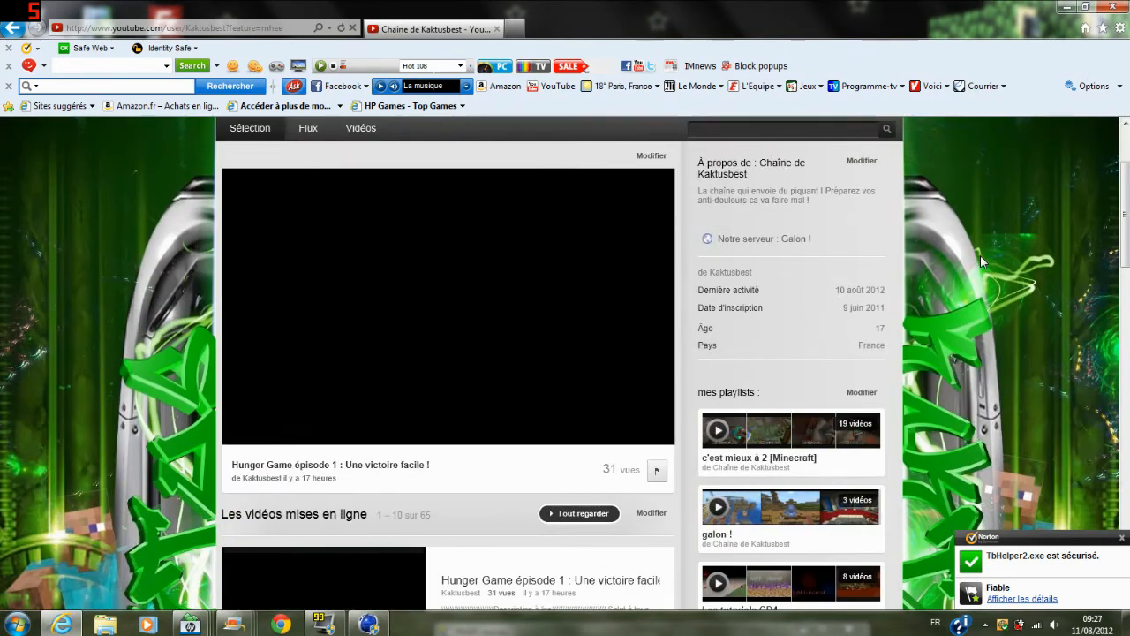
scroll(980, 255, "down", 5)
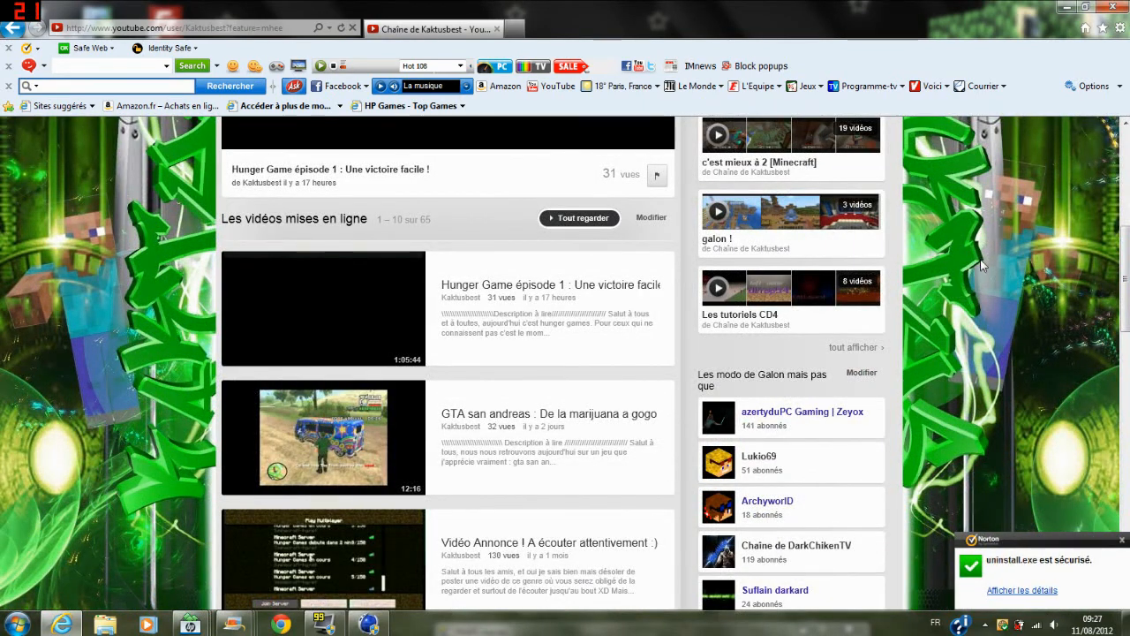
scroll(1127, 270, "up", 2)
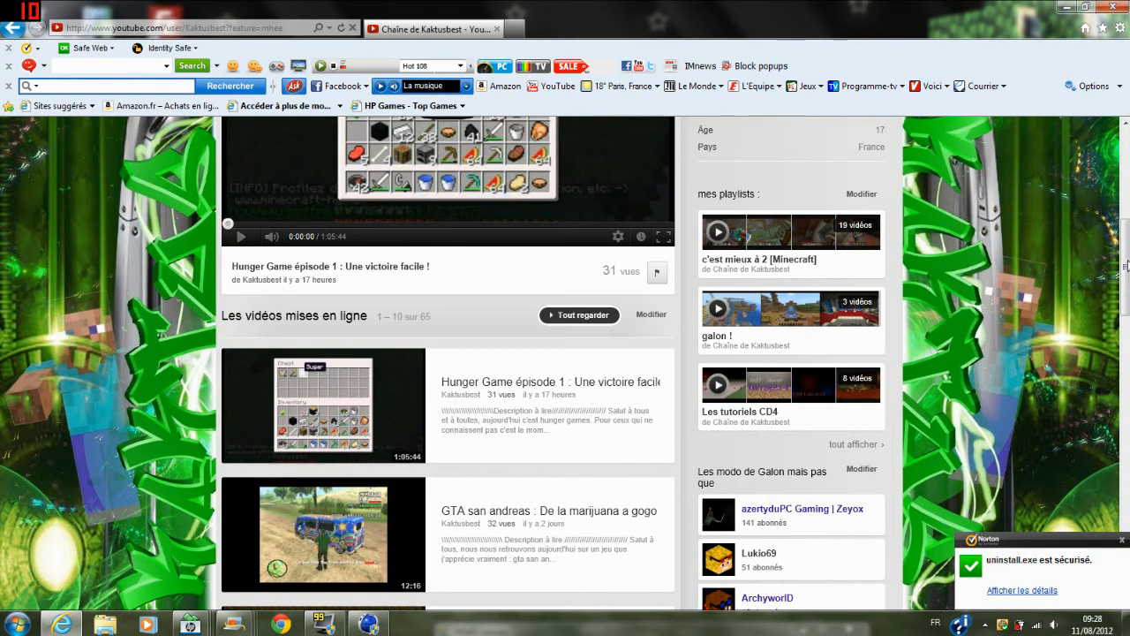
scroll(1126, 300, "down", 2)
scroll(1126, 284, "down", 5)
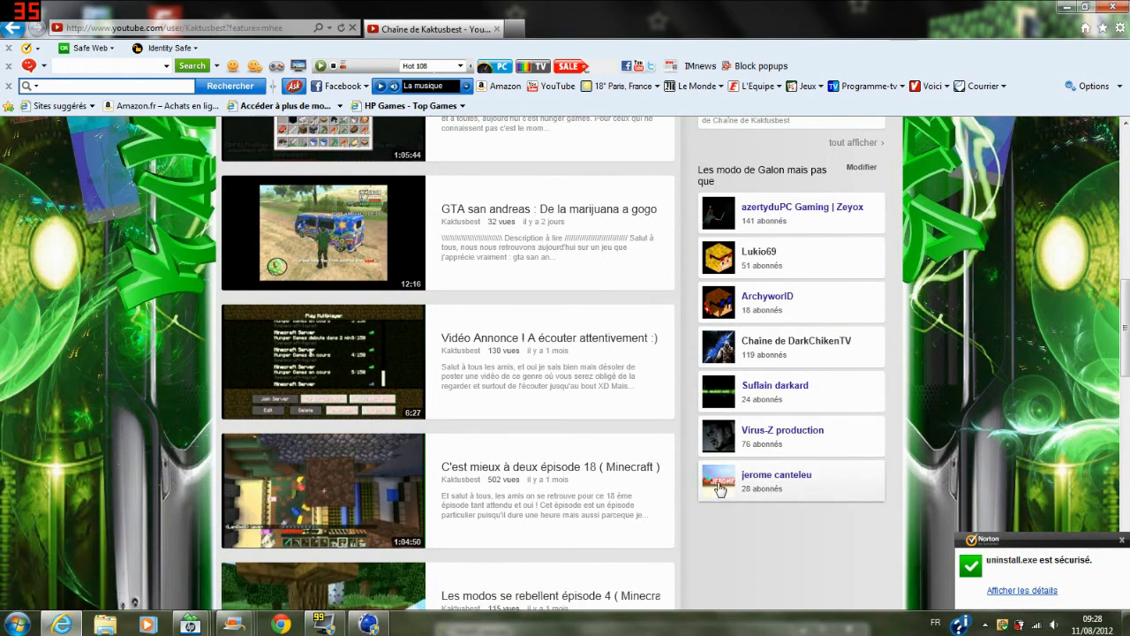
left_click(799, 477)
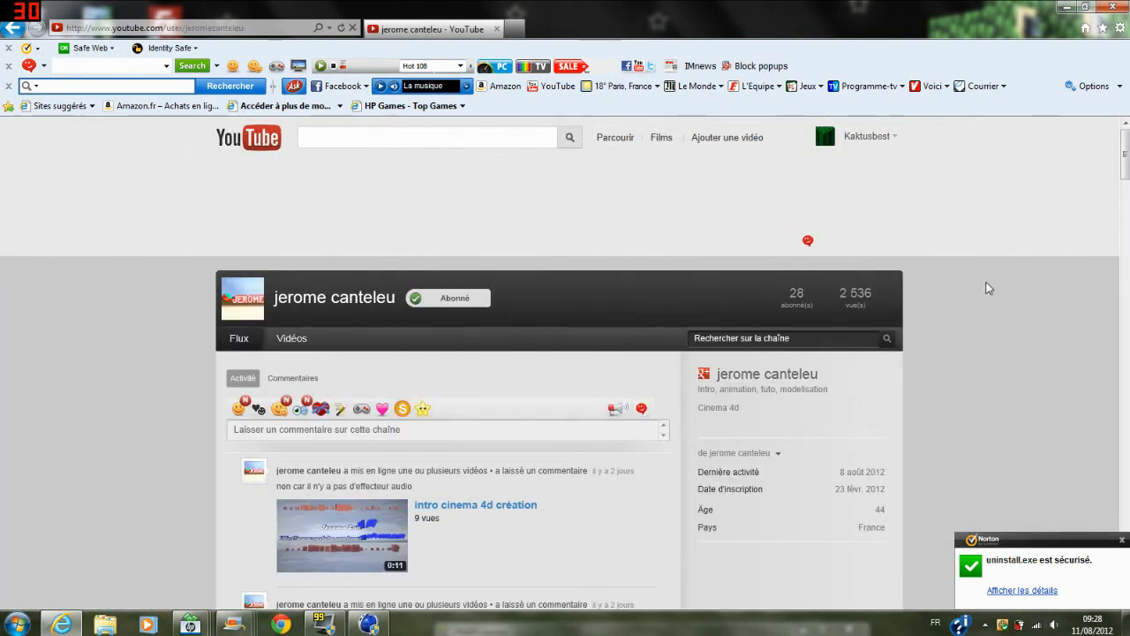
Examine the channel's activity feed down to its end, looking over the Cinema 4D intros, animations and tutorials.
scroll(987, 284, "down", 3)
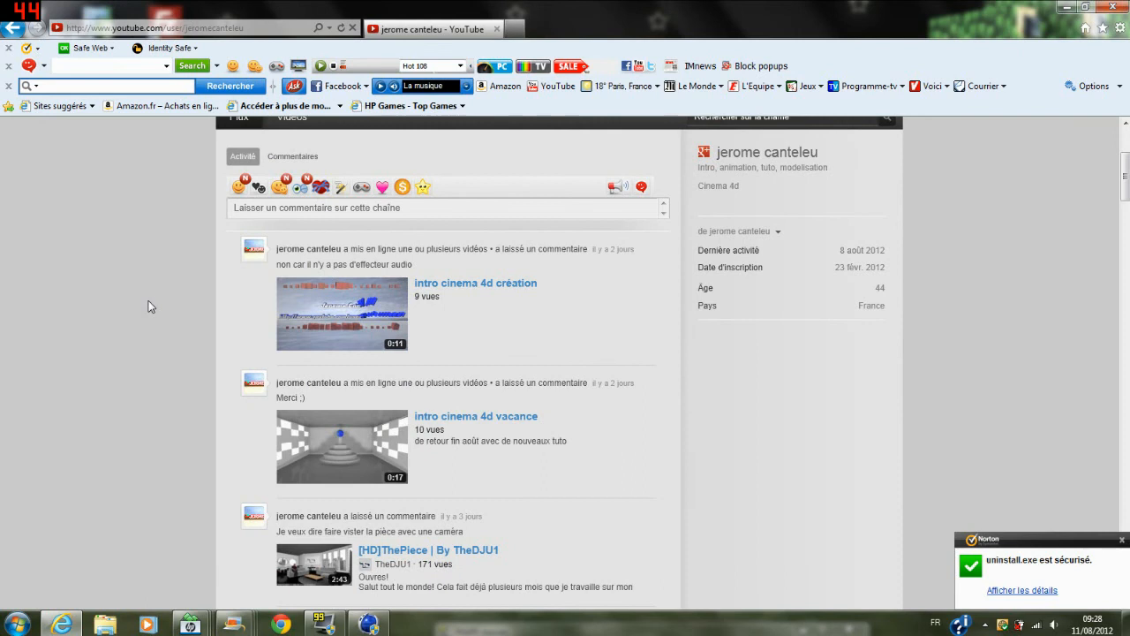
scroll(146, 283, "down", 3)
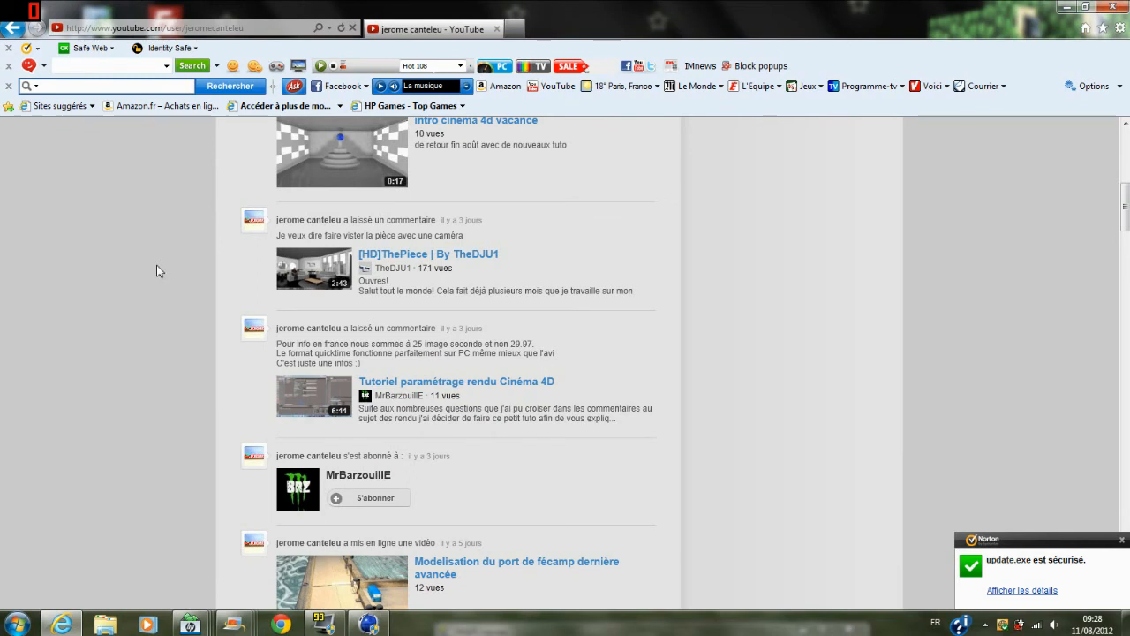
scroll(157, 267, "down", 3)
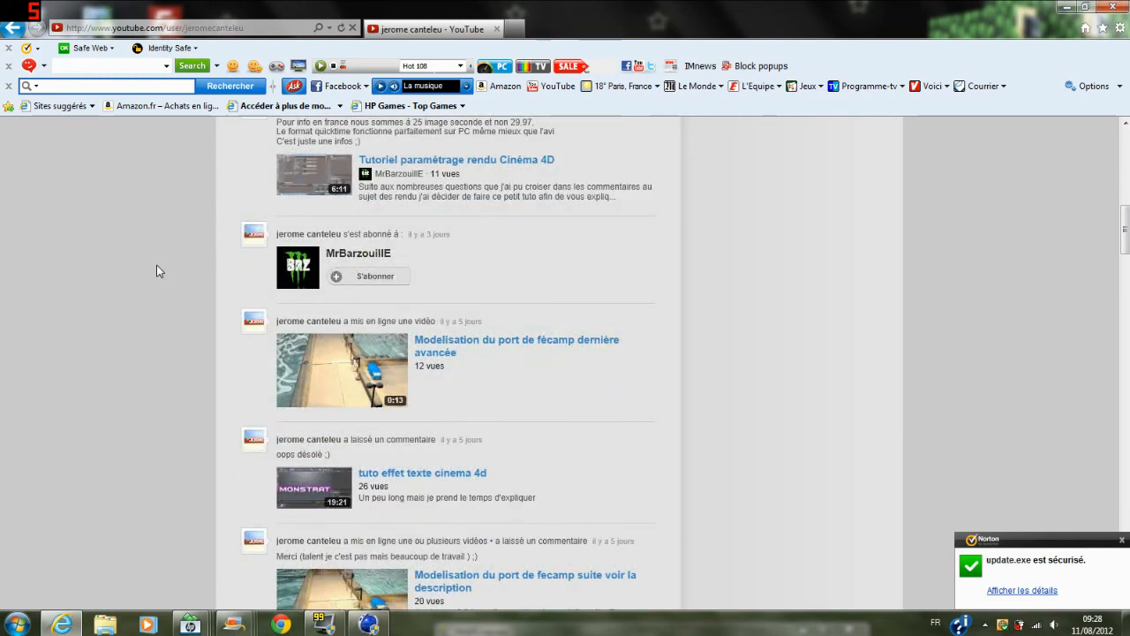
scroll(156, 265, "down", 6)
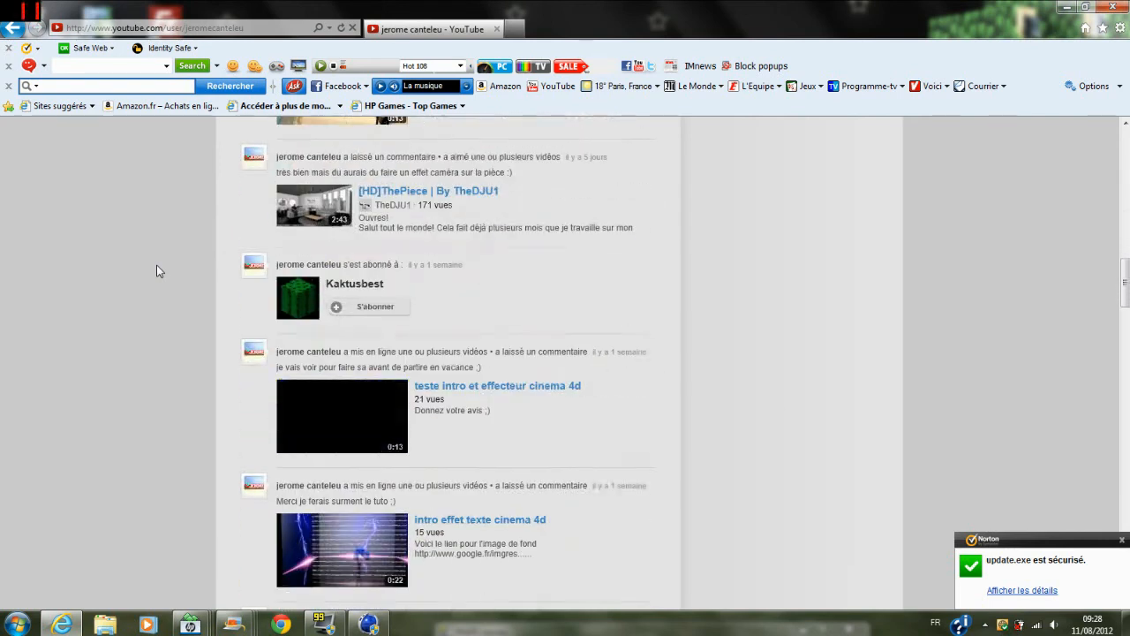
scroll(156, 265, "down", 3)
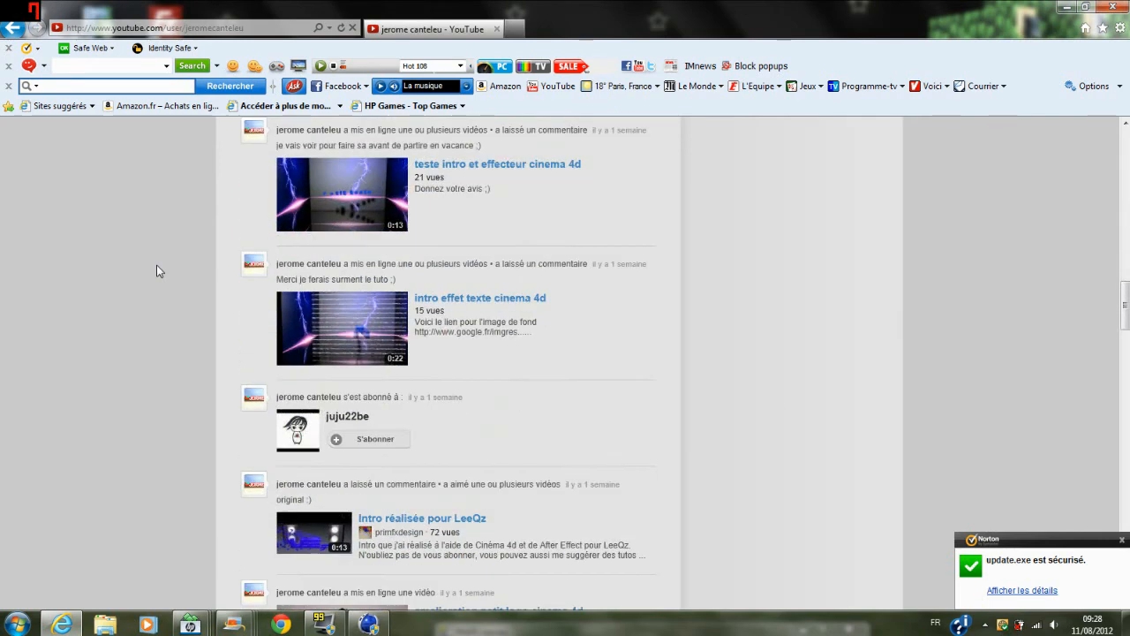
scroll(157, 265, "down", 2)
scroll(157, 265, "down", 5)
scroll(156, 270, "up", 5)
scroll(157, 271, "up", 4)
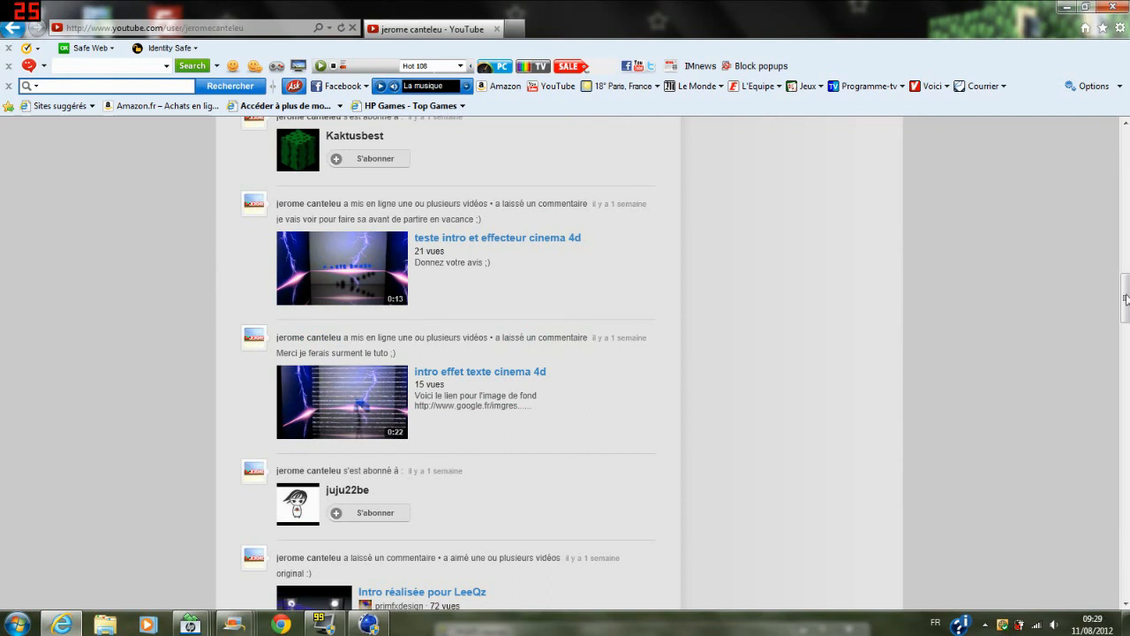
left_click_drag(1126, 299, 1126, 305)
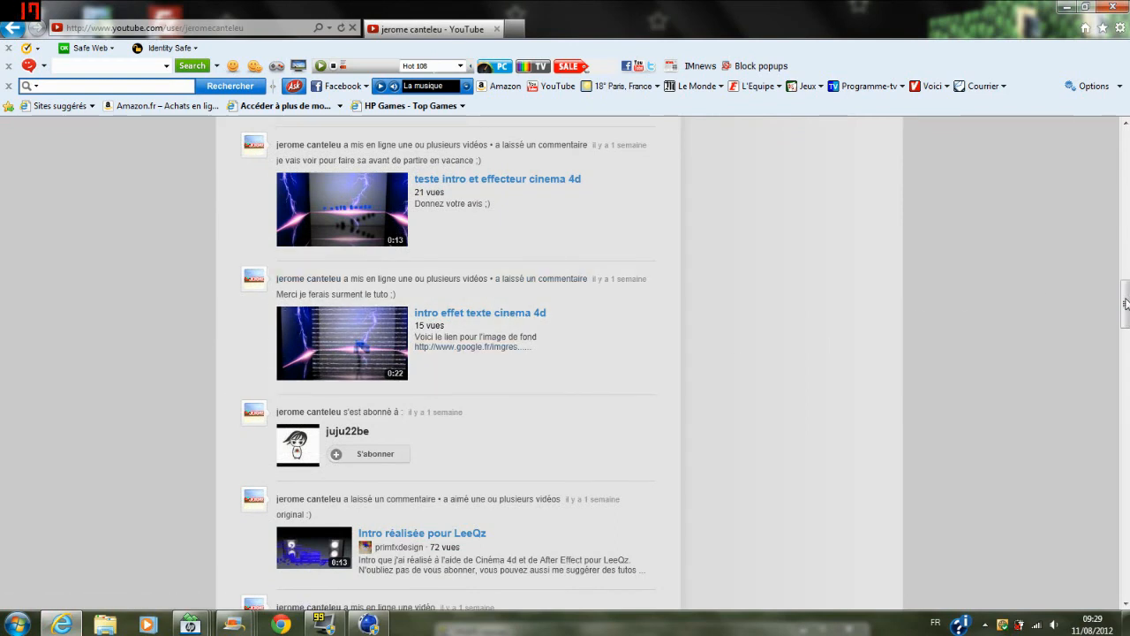
left_click_drag(1126, 303, 1125, 313)
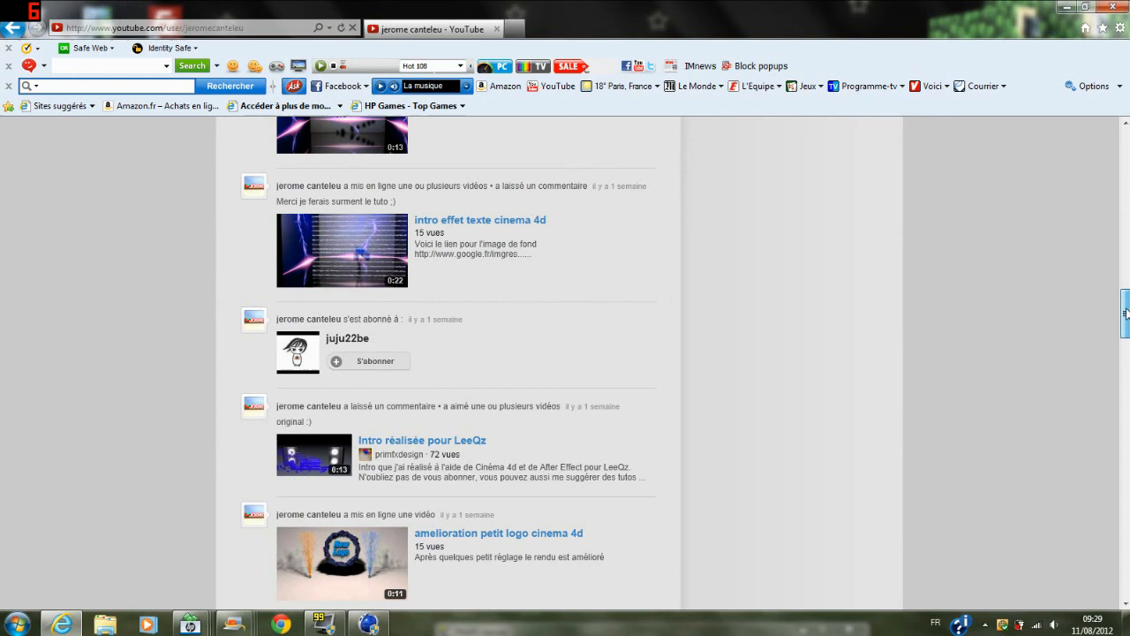
left_click_drag(1126, 313, 1126, 336)
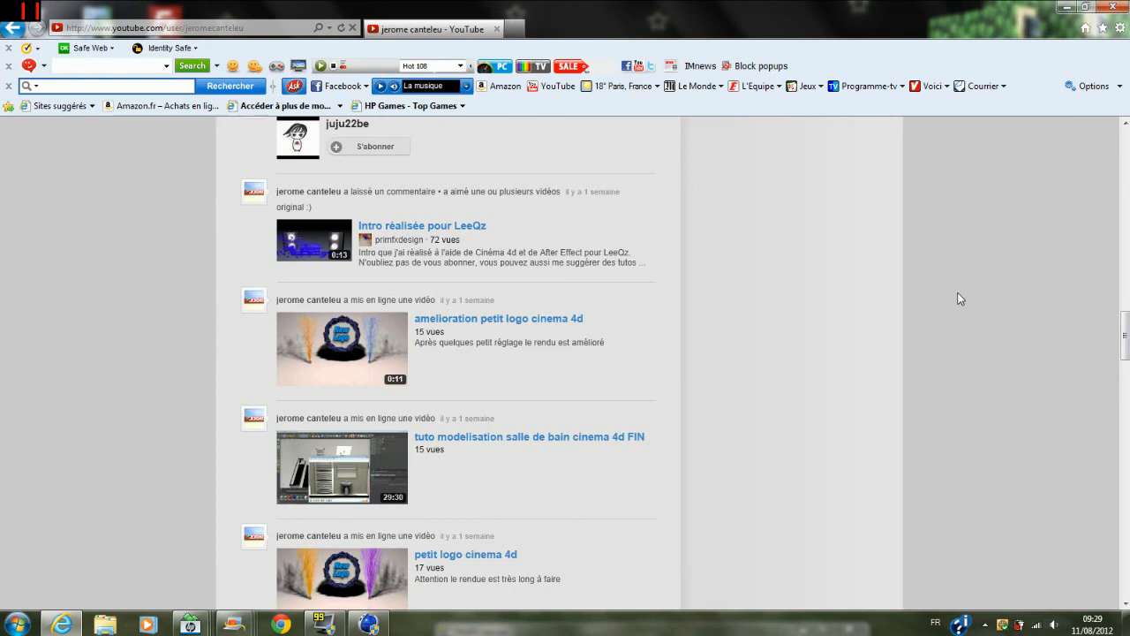
scroll(961, 299, "down", 3)
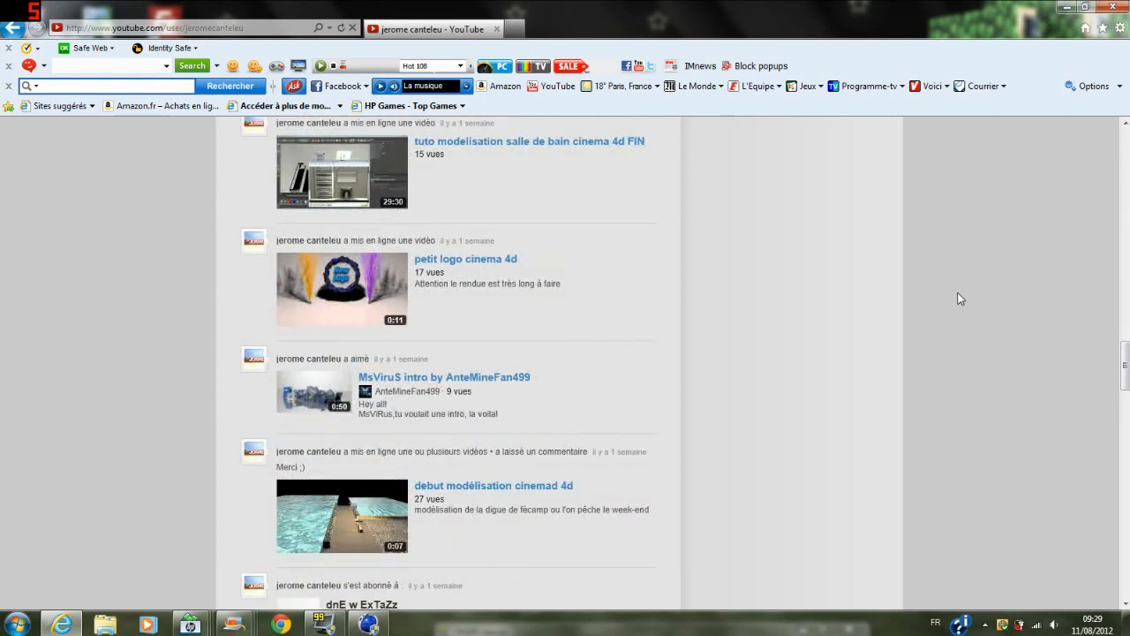
scroll(961, 298, "down", 2)
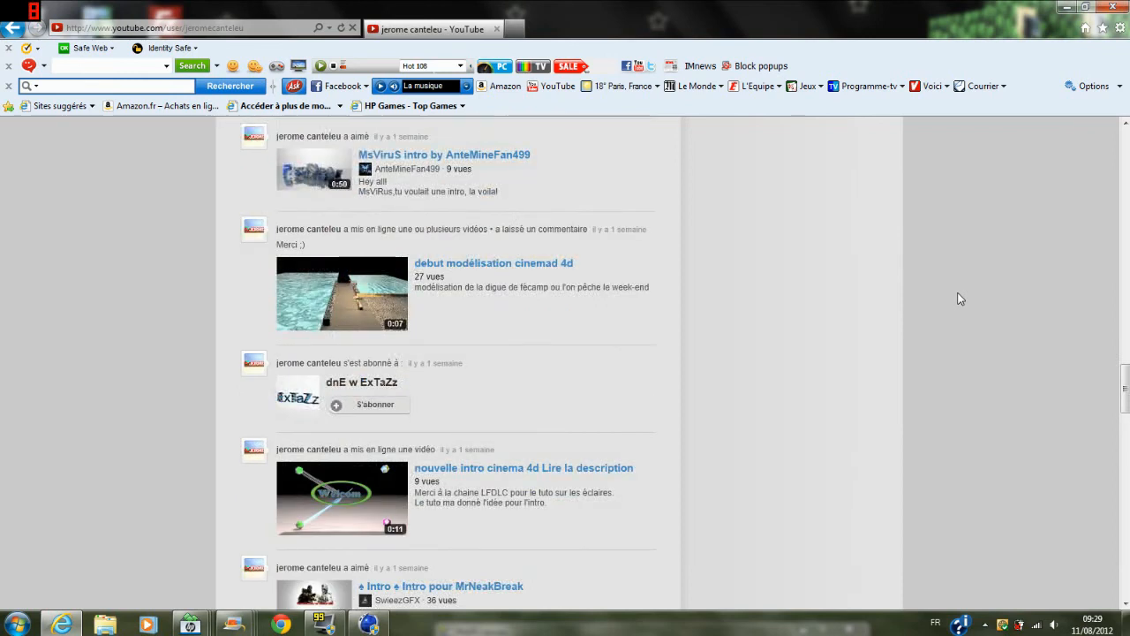
scroll(960, 299, "down", 2)
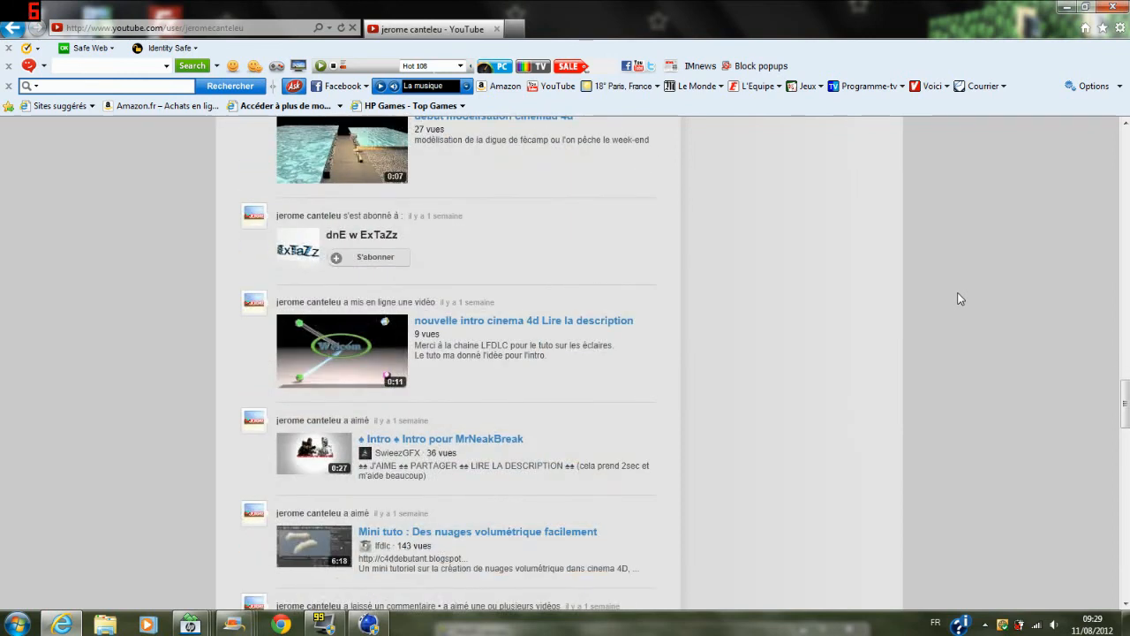
scroll(960, 299, "down", 3)
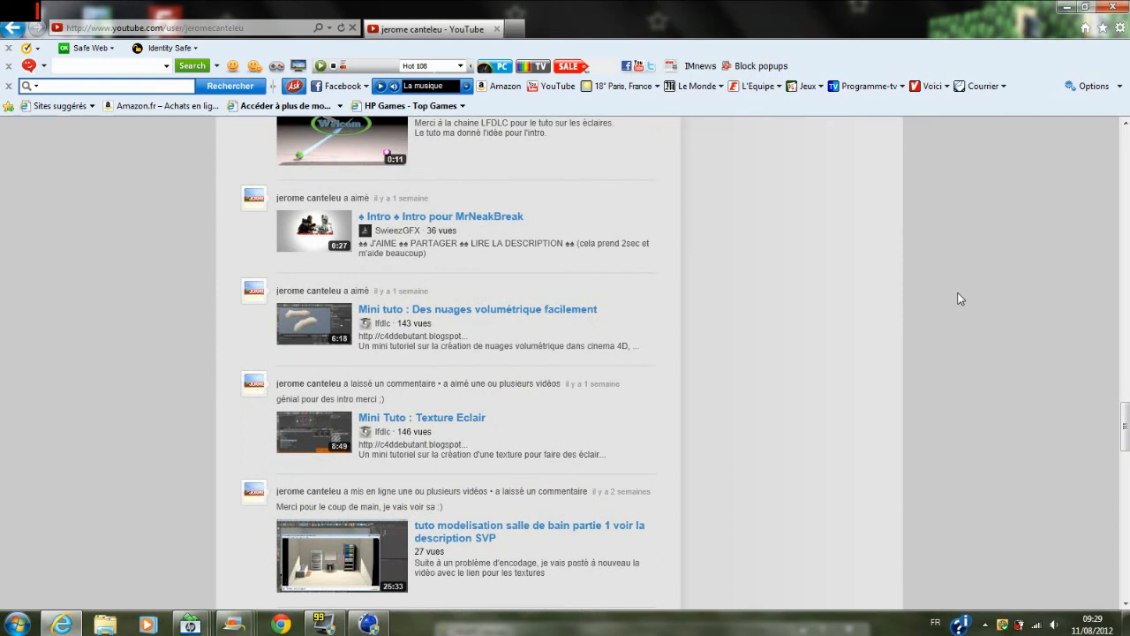
scroll(960, 299, "down", 3)
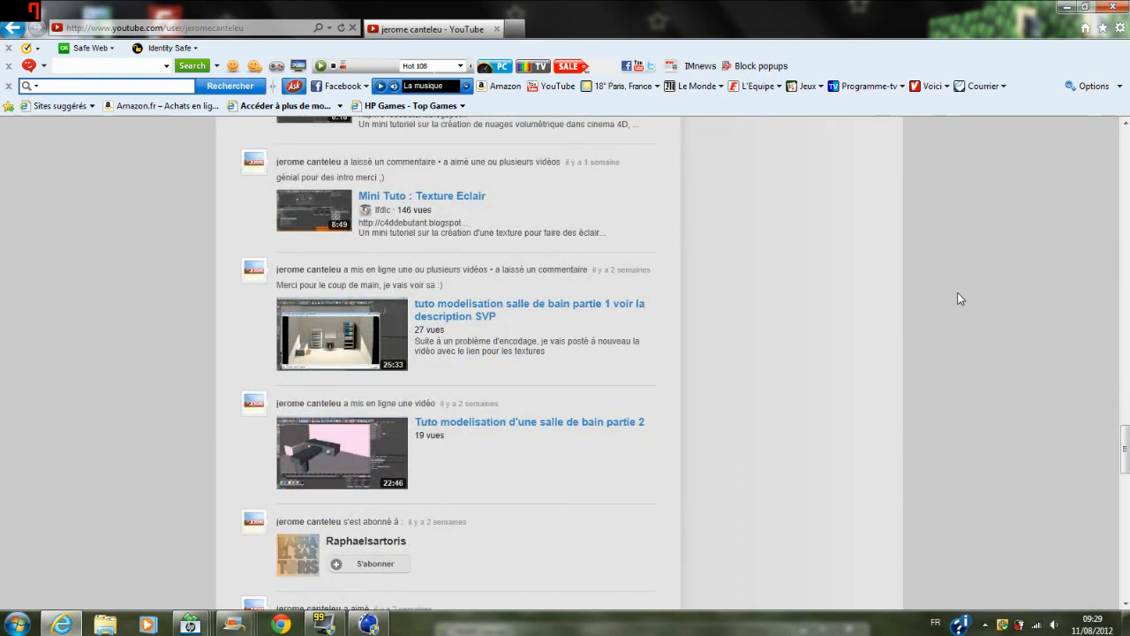
scroll(960, 299, "down", 2)
scroll(960, 299, "down", 3)
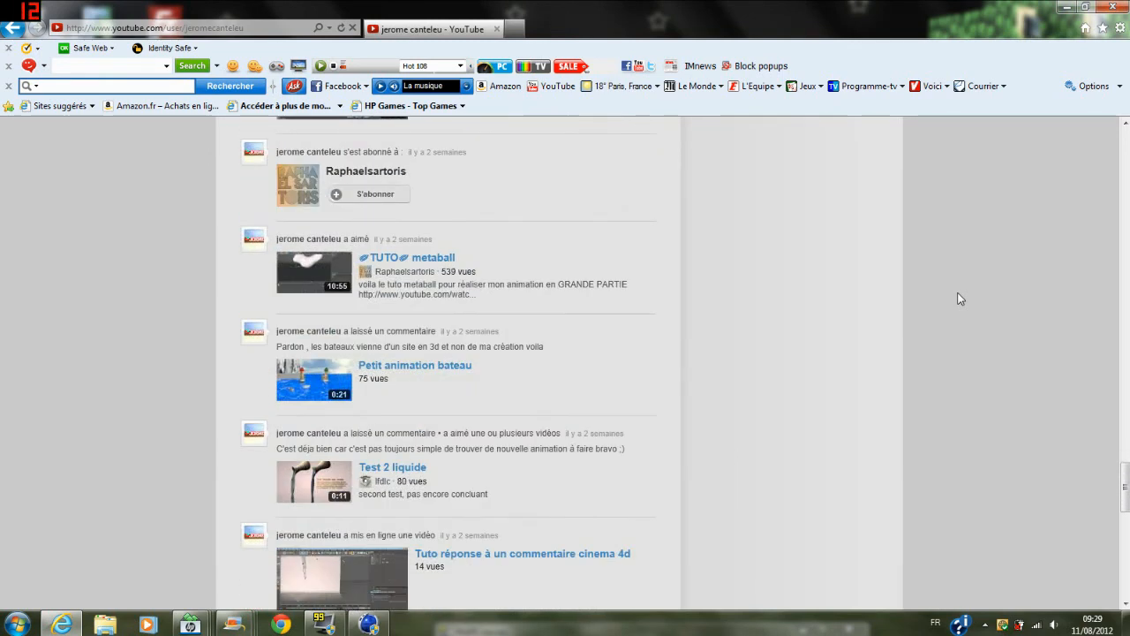
scroll(960, 299, "down", 2)
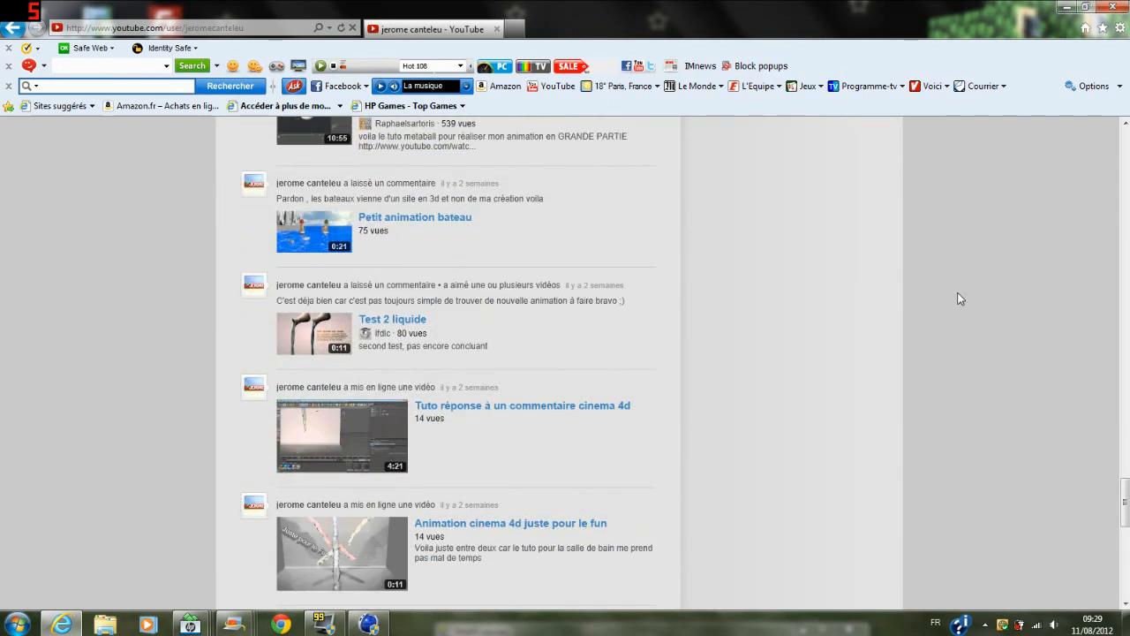
scroll(960, 298, "down", 1)
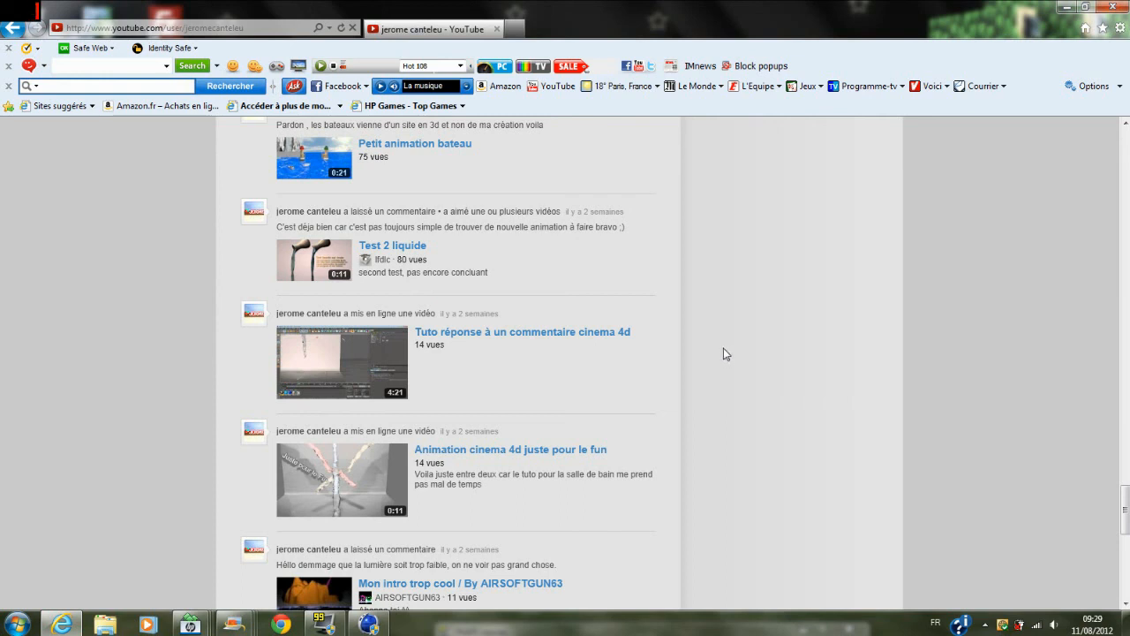
scroll(723, 355, "up", 2)
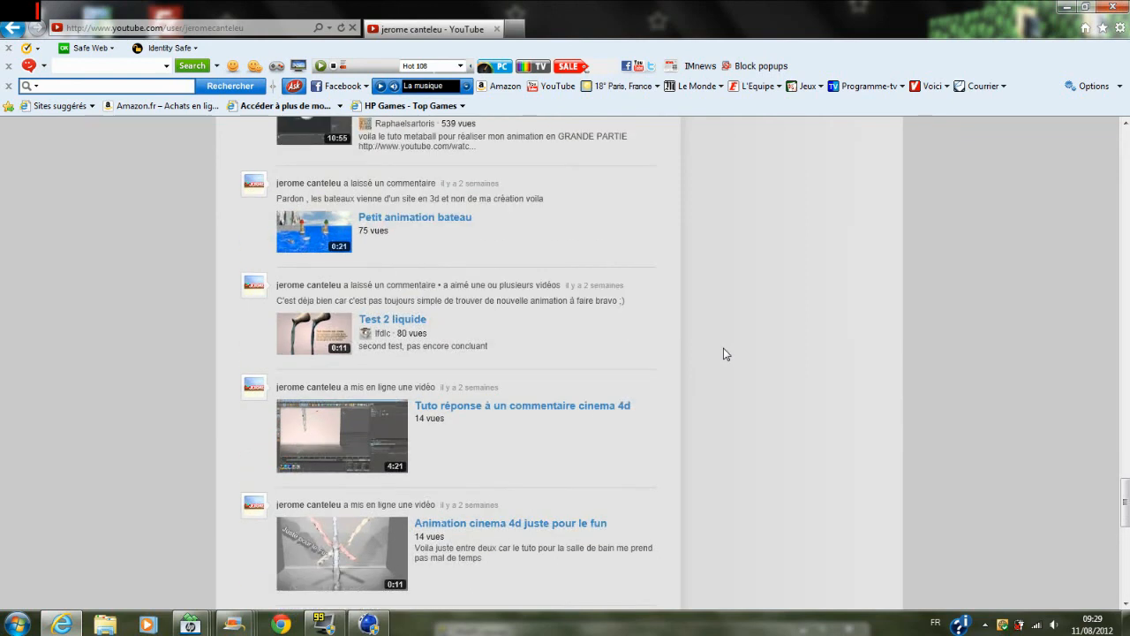
scroll(723, 354, "down", 2)
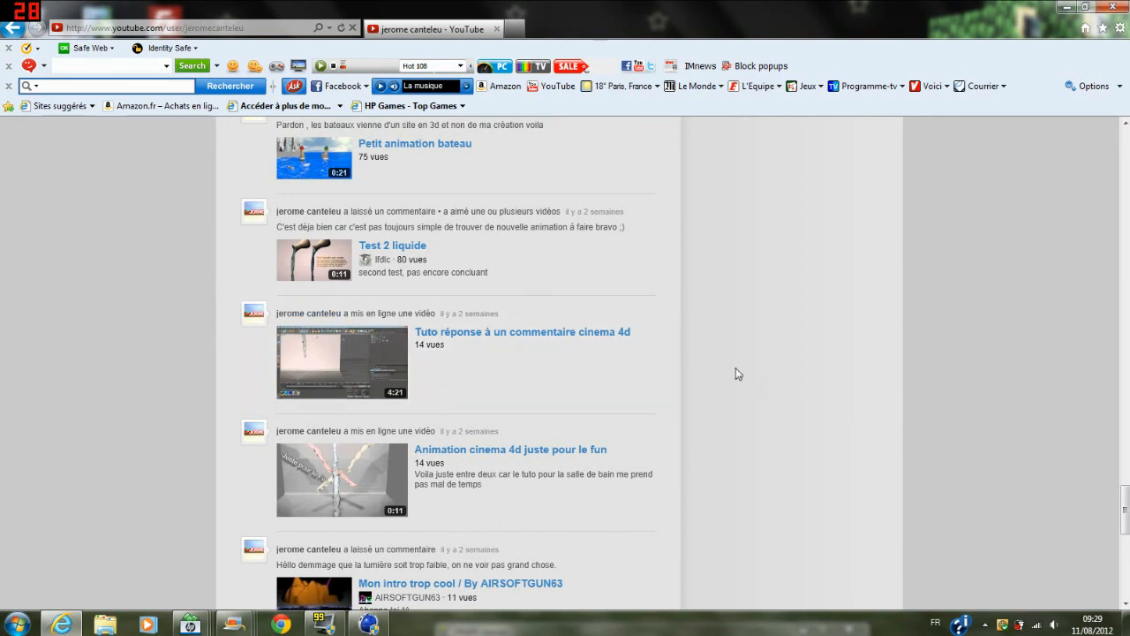
scroll(736, 374, "down", 3)
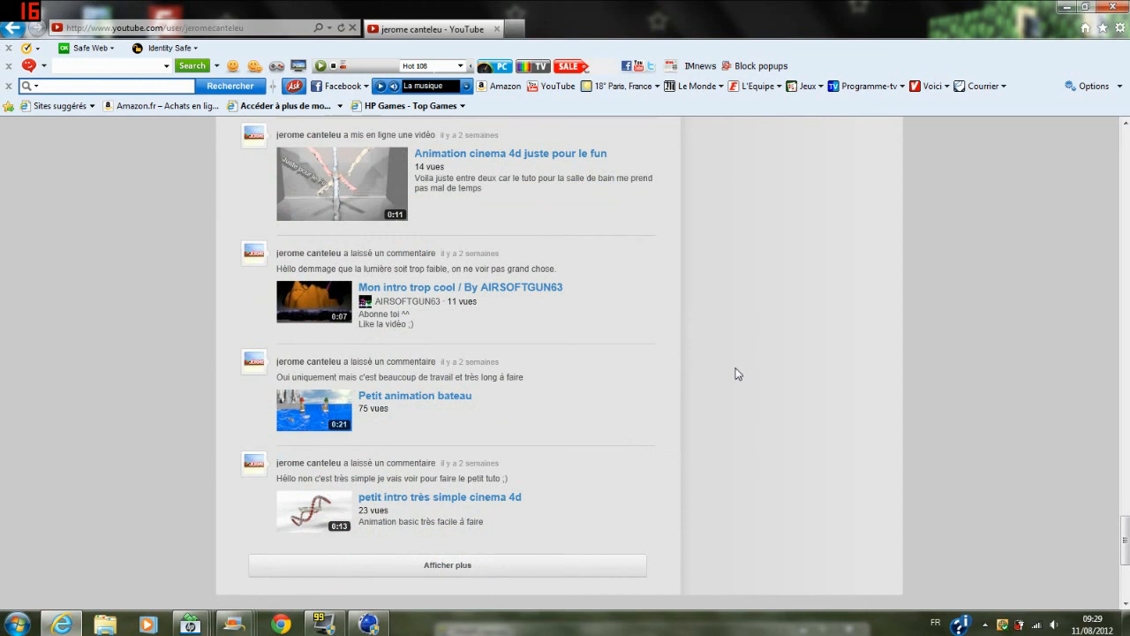
scroll(737, 372, "down", 2)
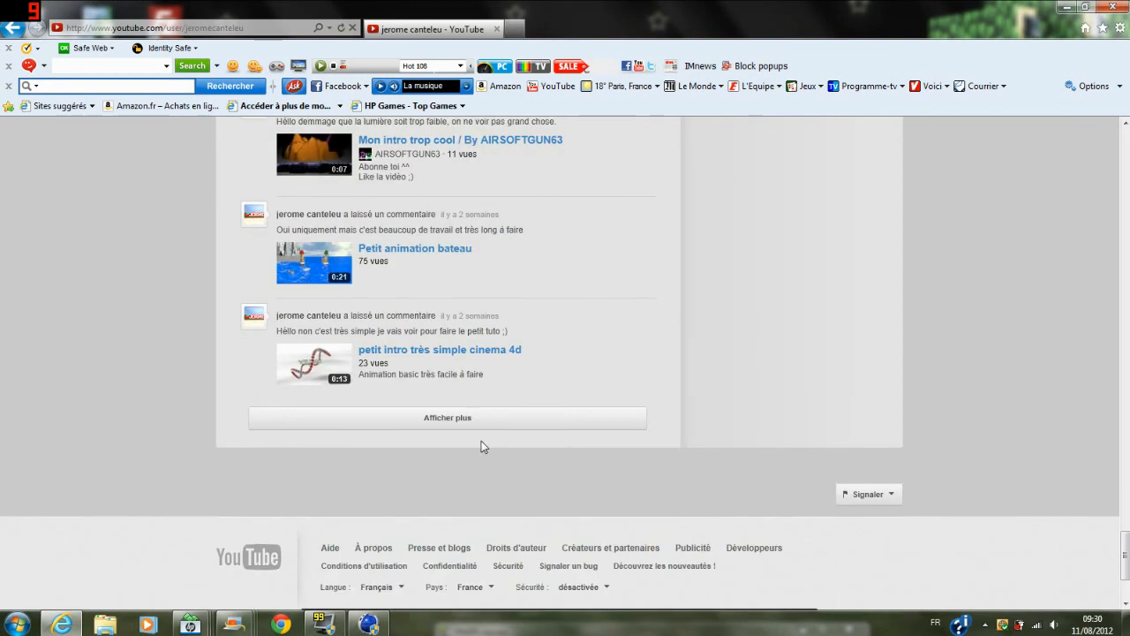
Load more entries in the channel's activity feed and look through the older videos and comments.
left_click(478, 425)
scroll(781, 378, "down", 3)
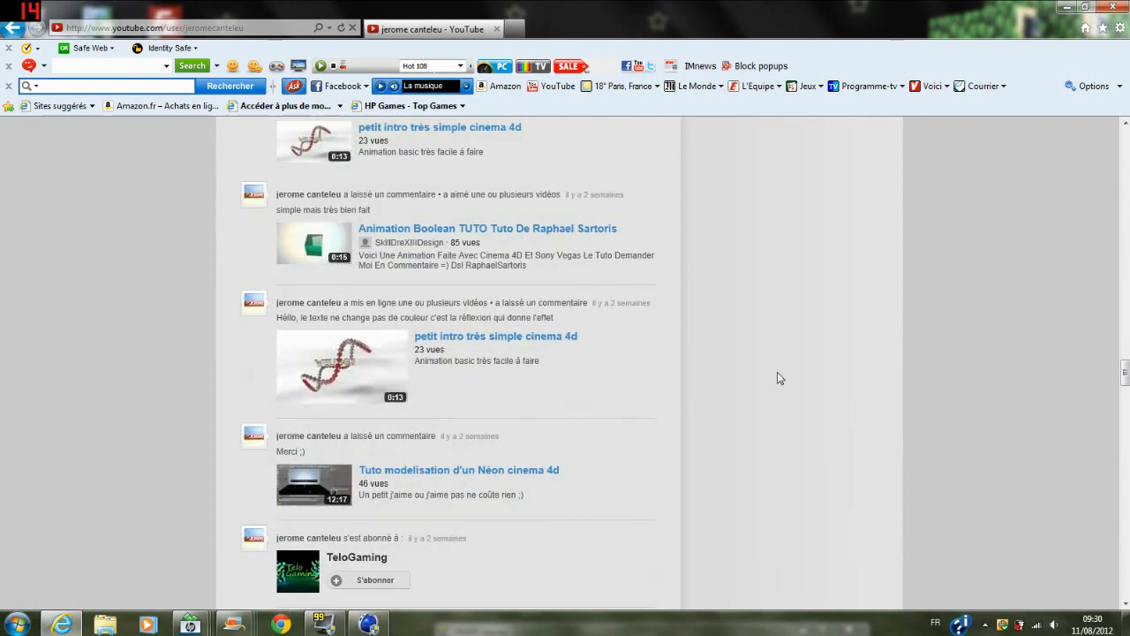
scroll(777, 378, "down", 1)
scroll(777, 378, "down", 2)
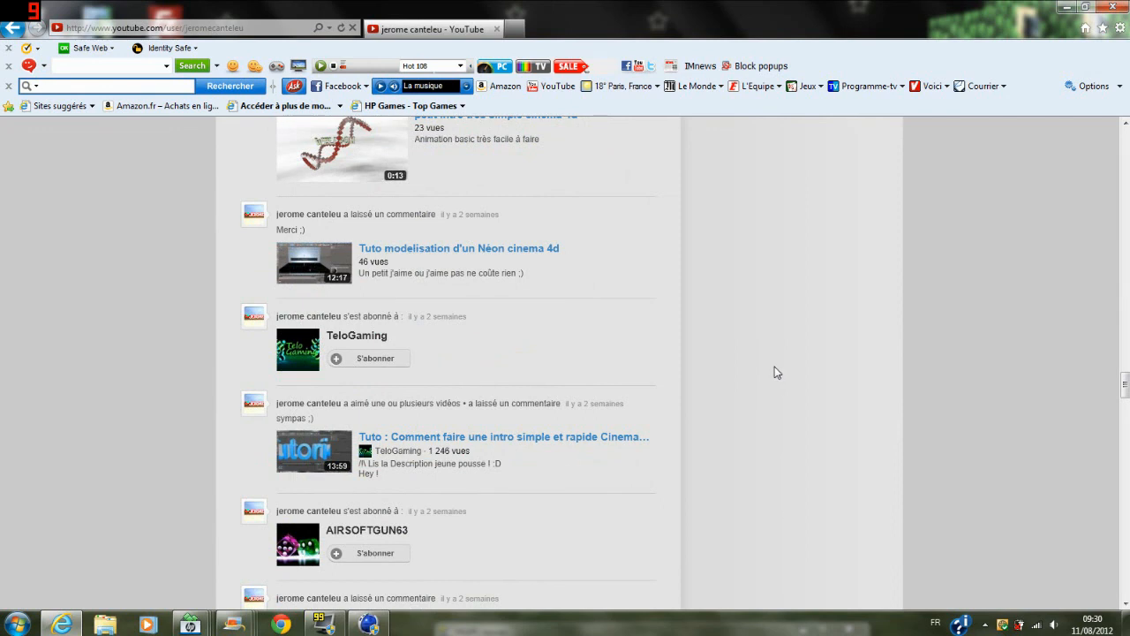
Open the video "modelisation cinema 4d voir la description" from the older entries in the channel's activity feed.
scroll(776, 372, "down", 4)
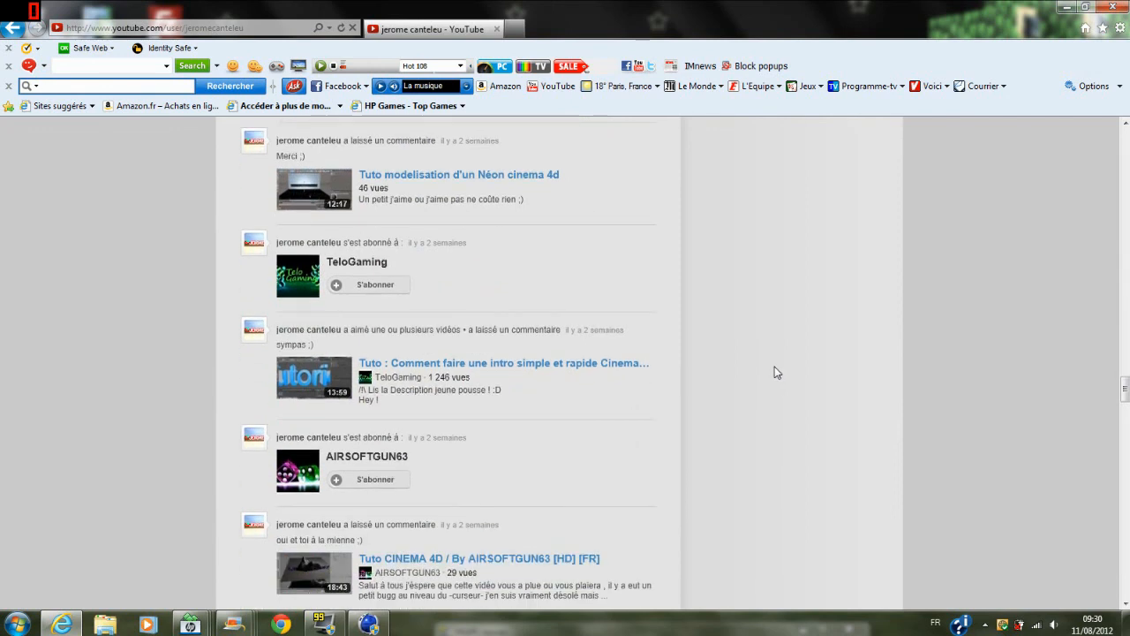
scroll(775, 372, "down", 3)
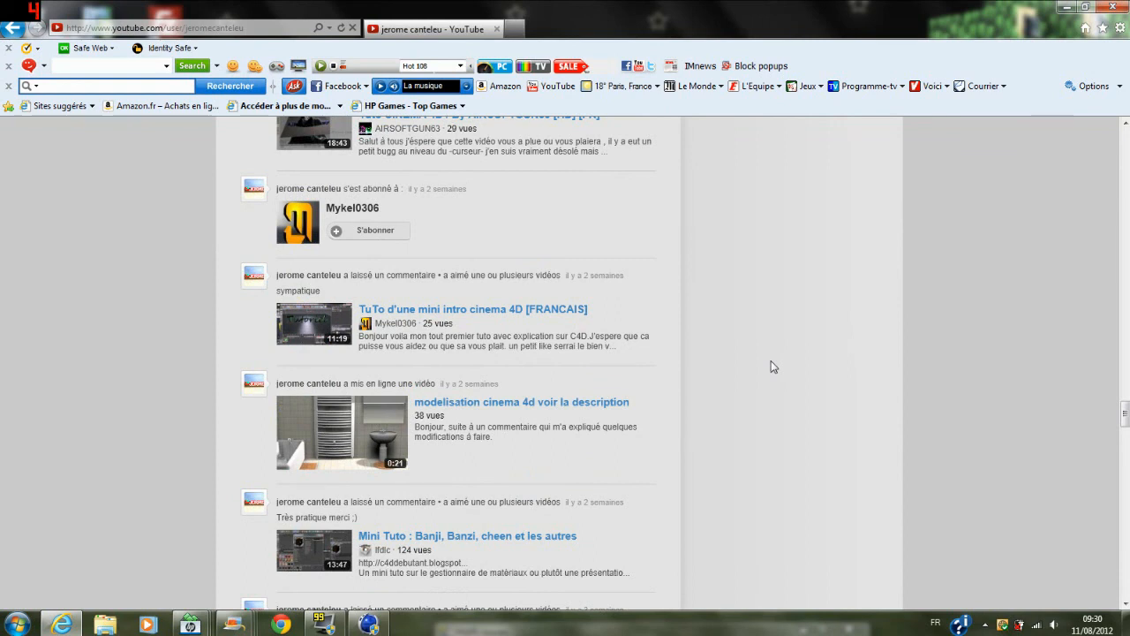
left_click(571, 408)
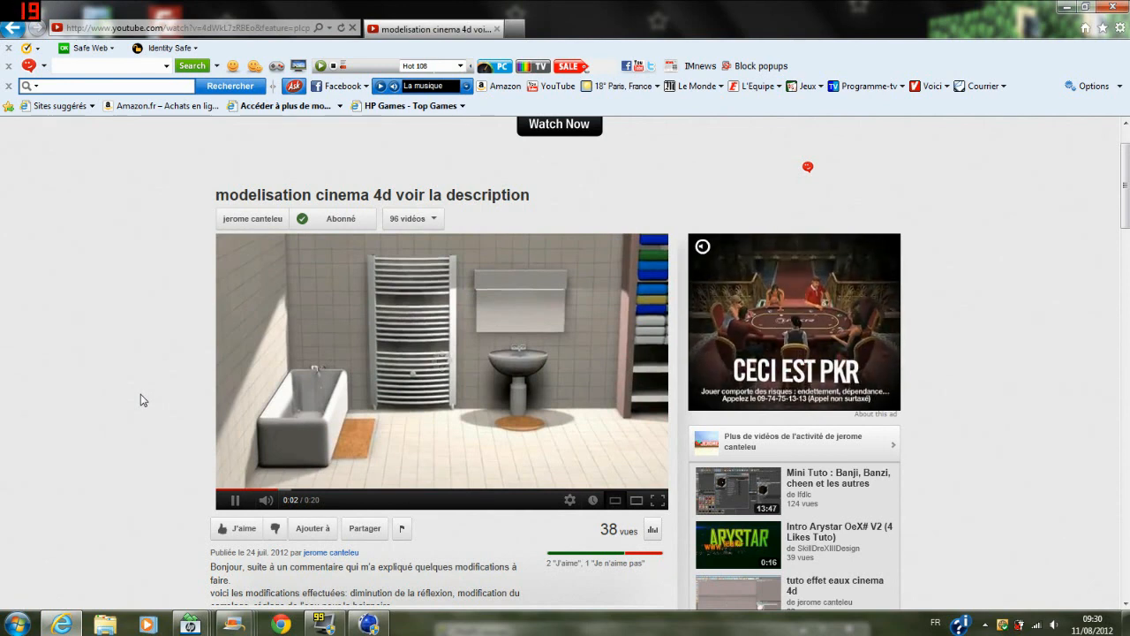
Pause the bathroom modelling video to look over its description and comments, and resume playback.
left_click(240, 502)
scroll(143, 465, "down", 2)
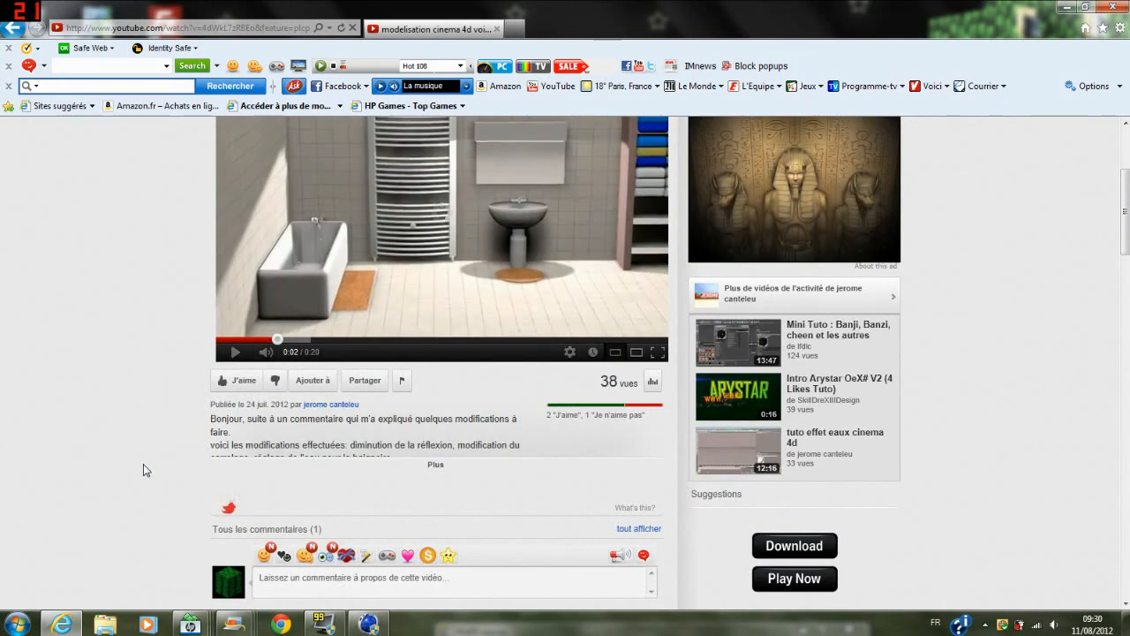
scroll(143, 464, "down", 2)
scroll(147, 470, "up", 4)
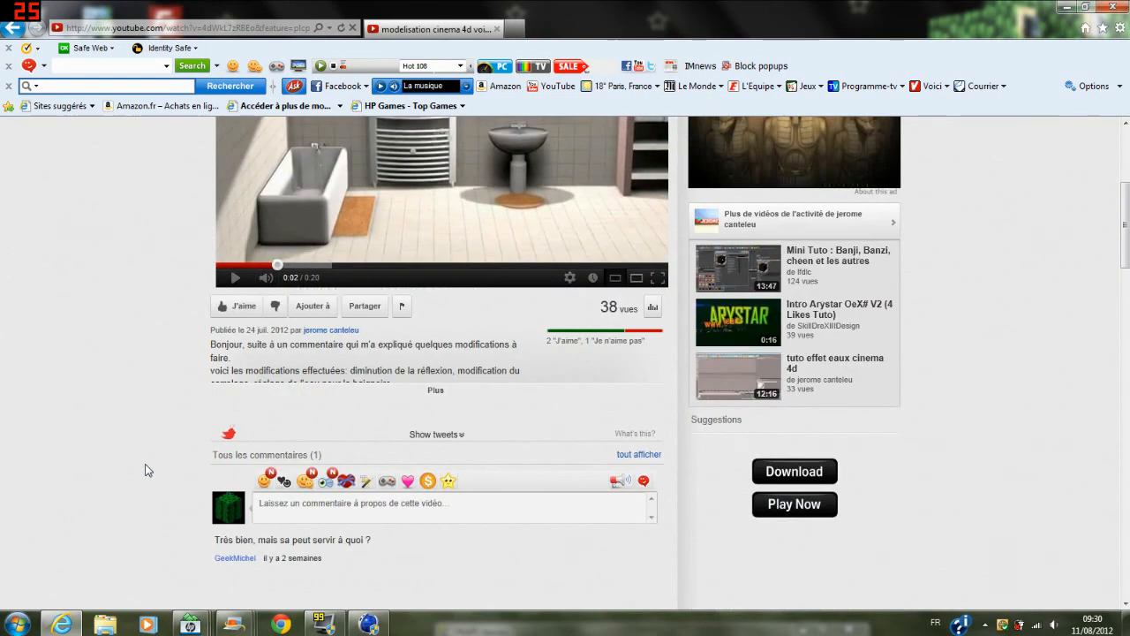
scroll(148, 469, "up", 1)
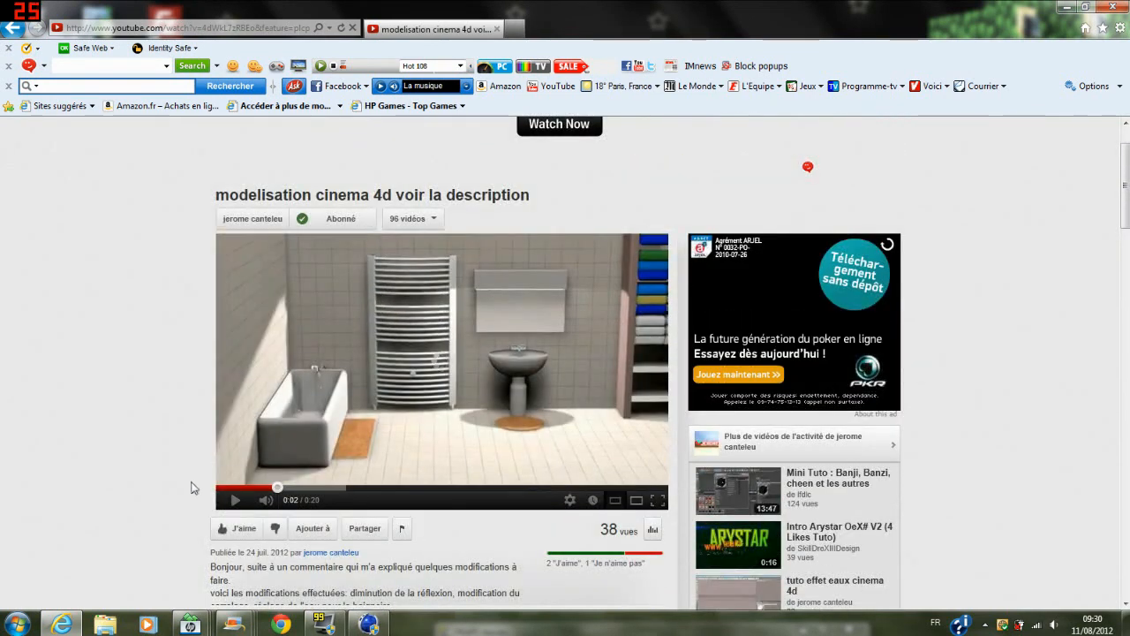
left_click(234, 501)
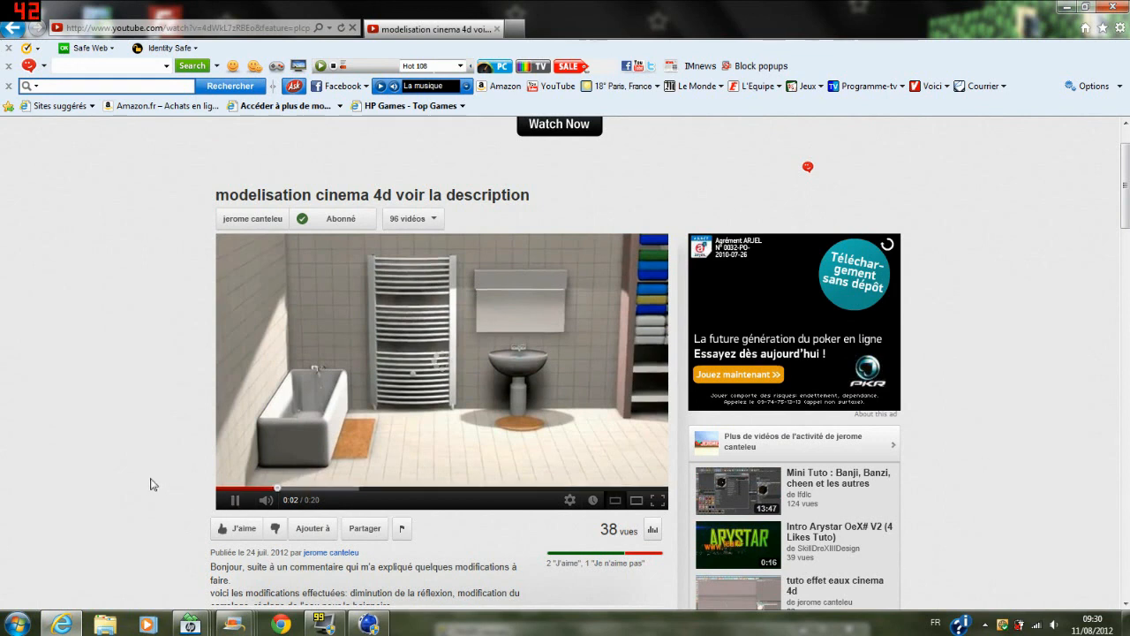